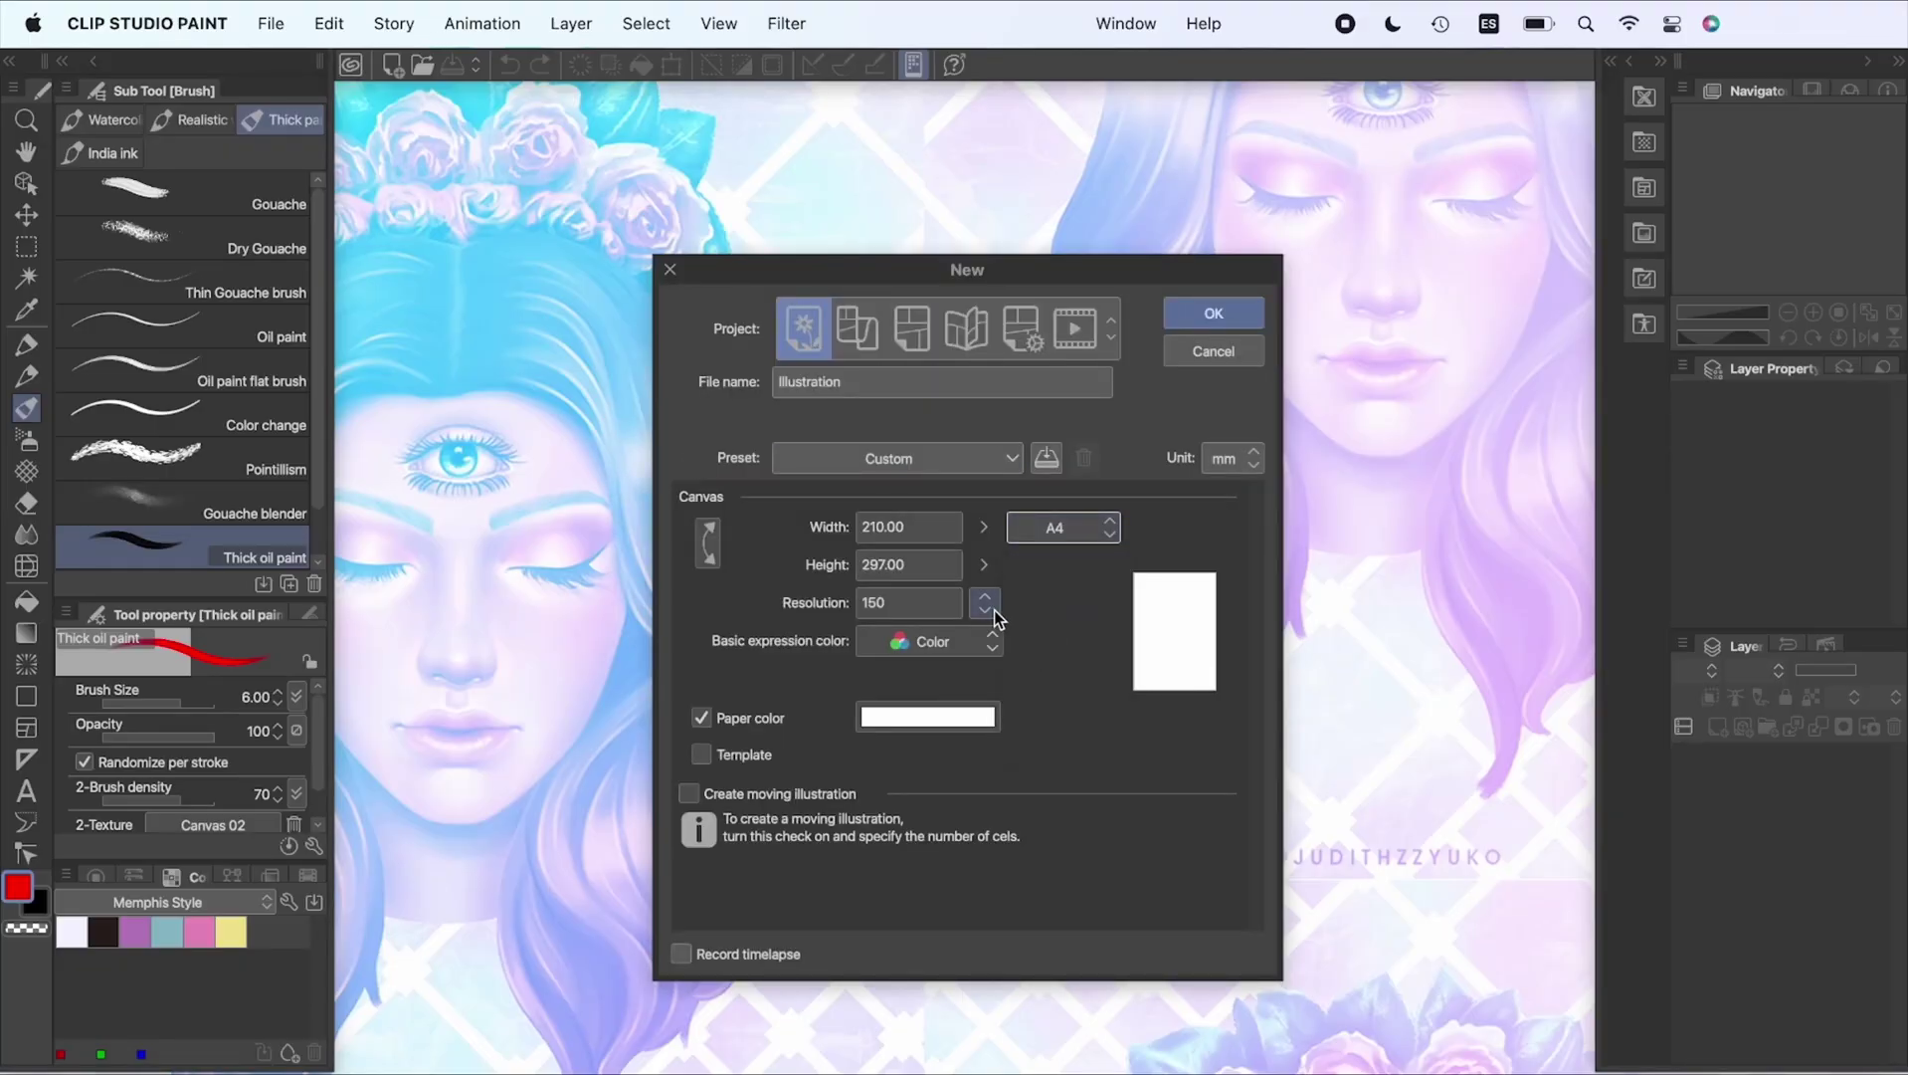
# Create an A4 portrait illustration canvas named MilkshakesSketches at a resolution of 150 dpi
pyautogui.click(985, 602)
pyautogui.click(1073, 583)
pyautogui.moveTo(882, 379); pyautogui.dragTo(669, 371)
pyautogui.write('MilkshakesSketches')
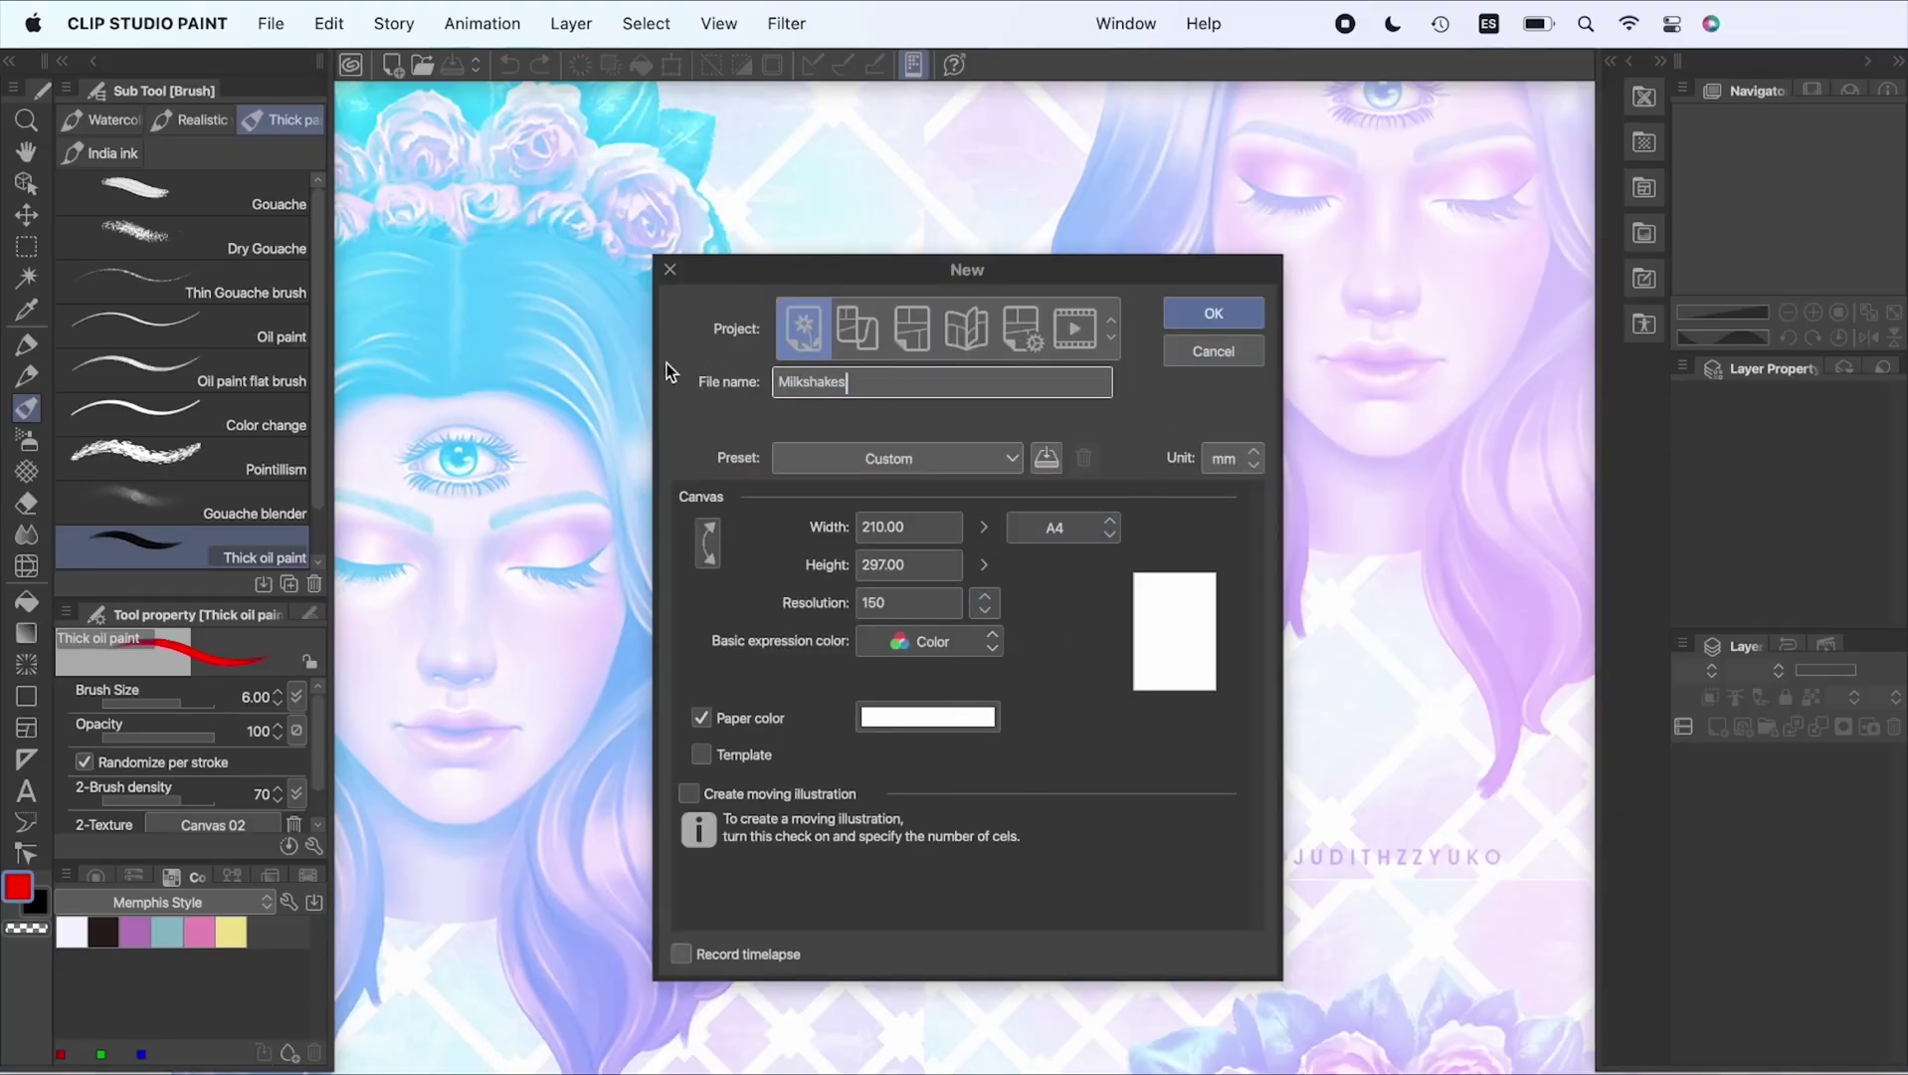
pyautogui.click(1208, 313)
# Draw a black rectangular label outline about 133 by 62 mm near the page's upper edge
pyautogui.scroll(-3, 1206, 614)
pyautogui.scroll(5, 939, 438)
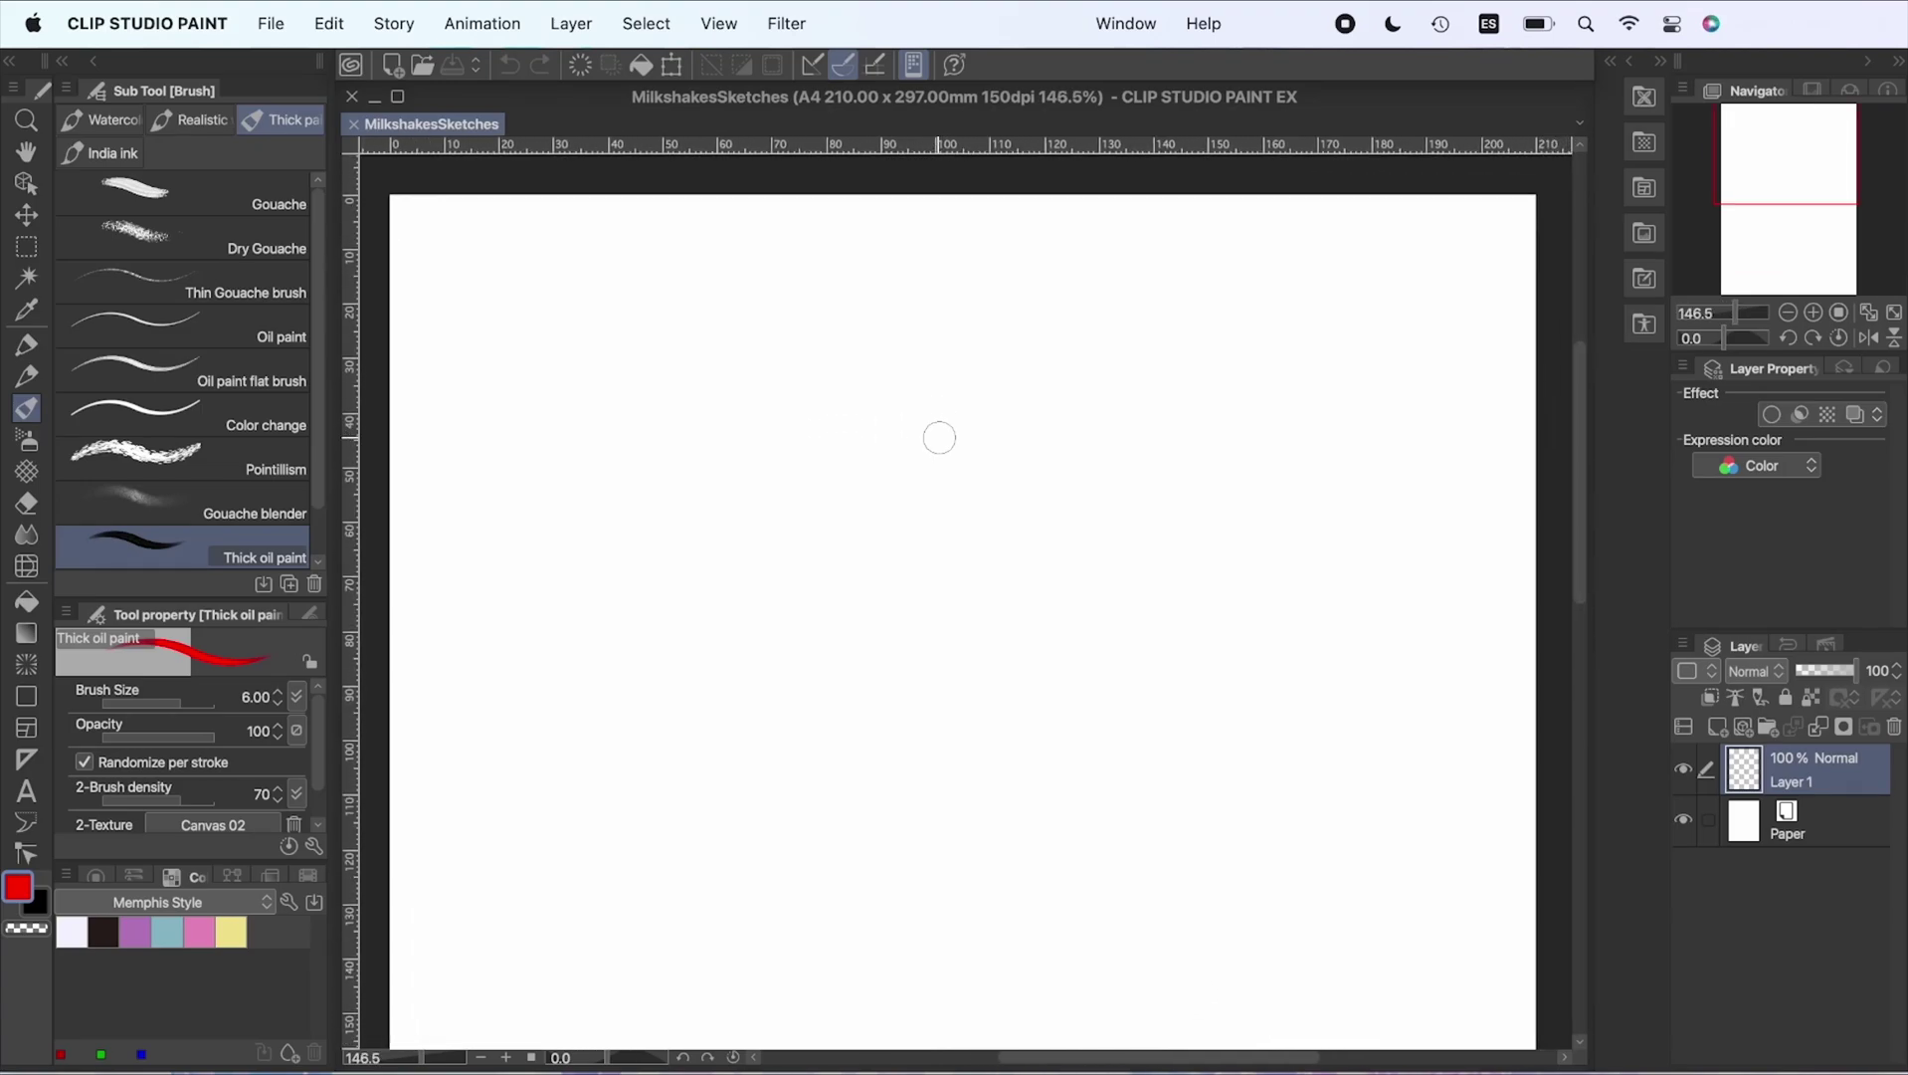
pyautogui.press('p')
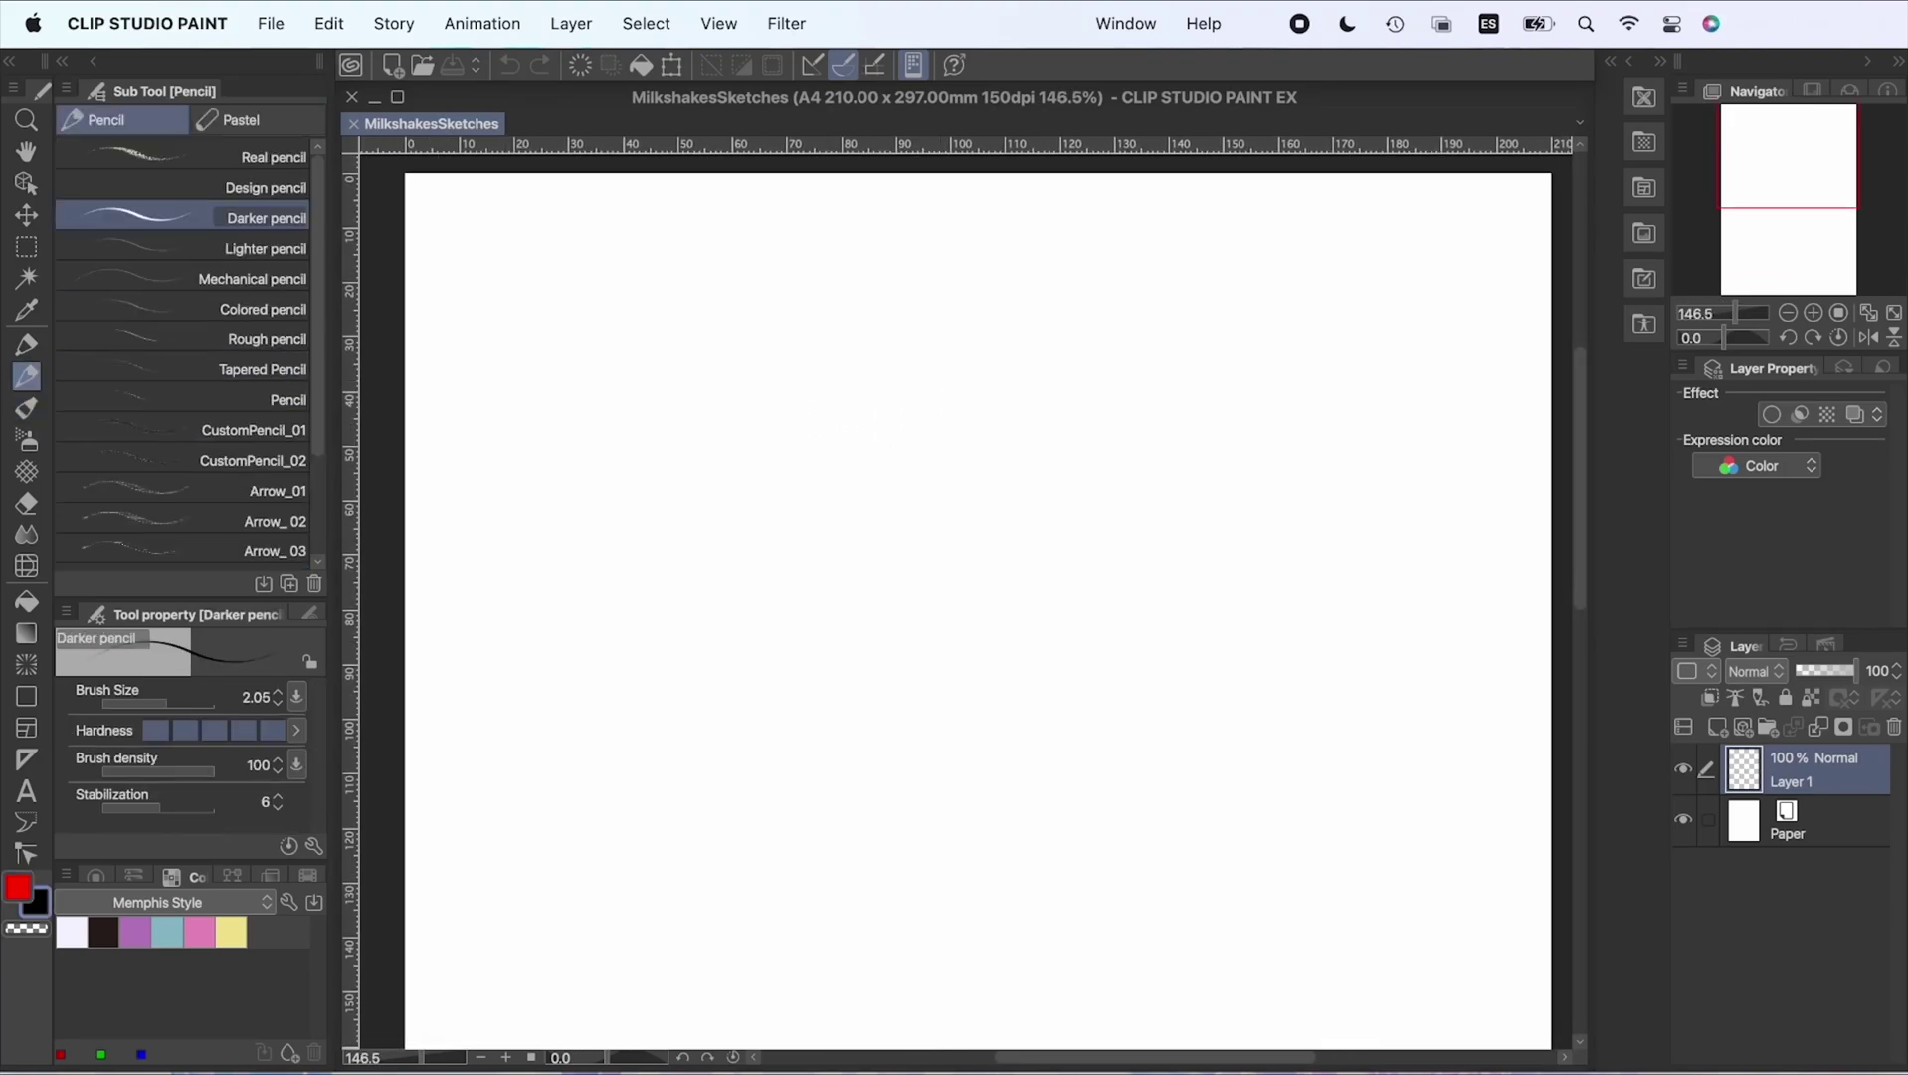
pyautogui.press('u')
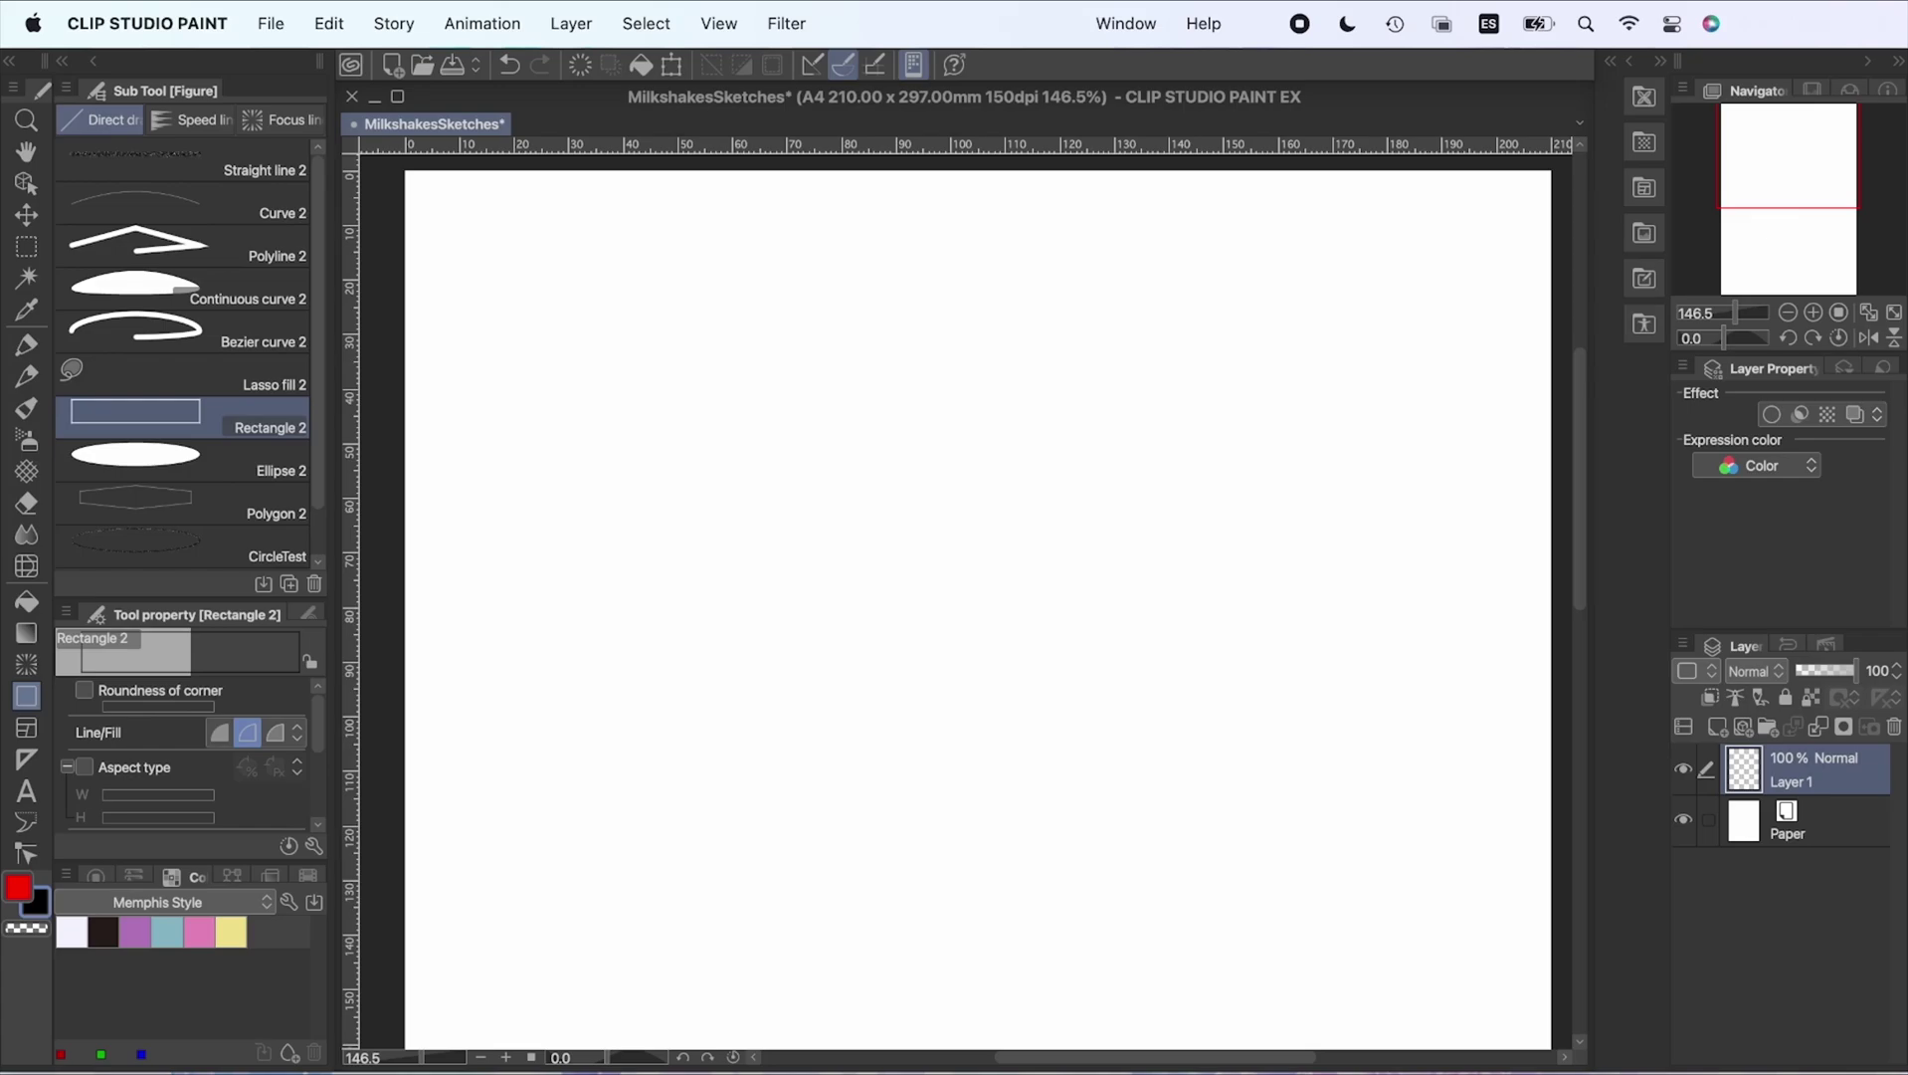
pyautogui.moveTo(477, 230); pyautogui.dragTo(1203, 567)
# Sketch a vertical divider in the label with a nutrition facts table, ingredients box and barcode beside it in Darker pencil
pyautogui.press('p')
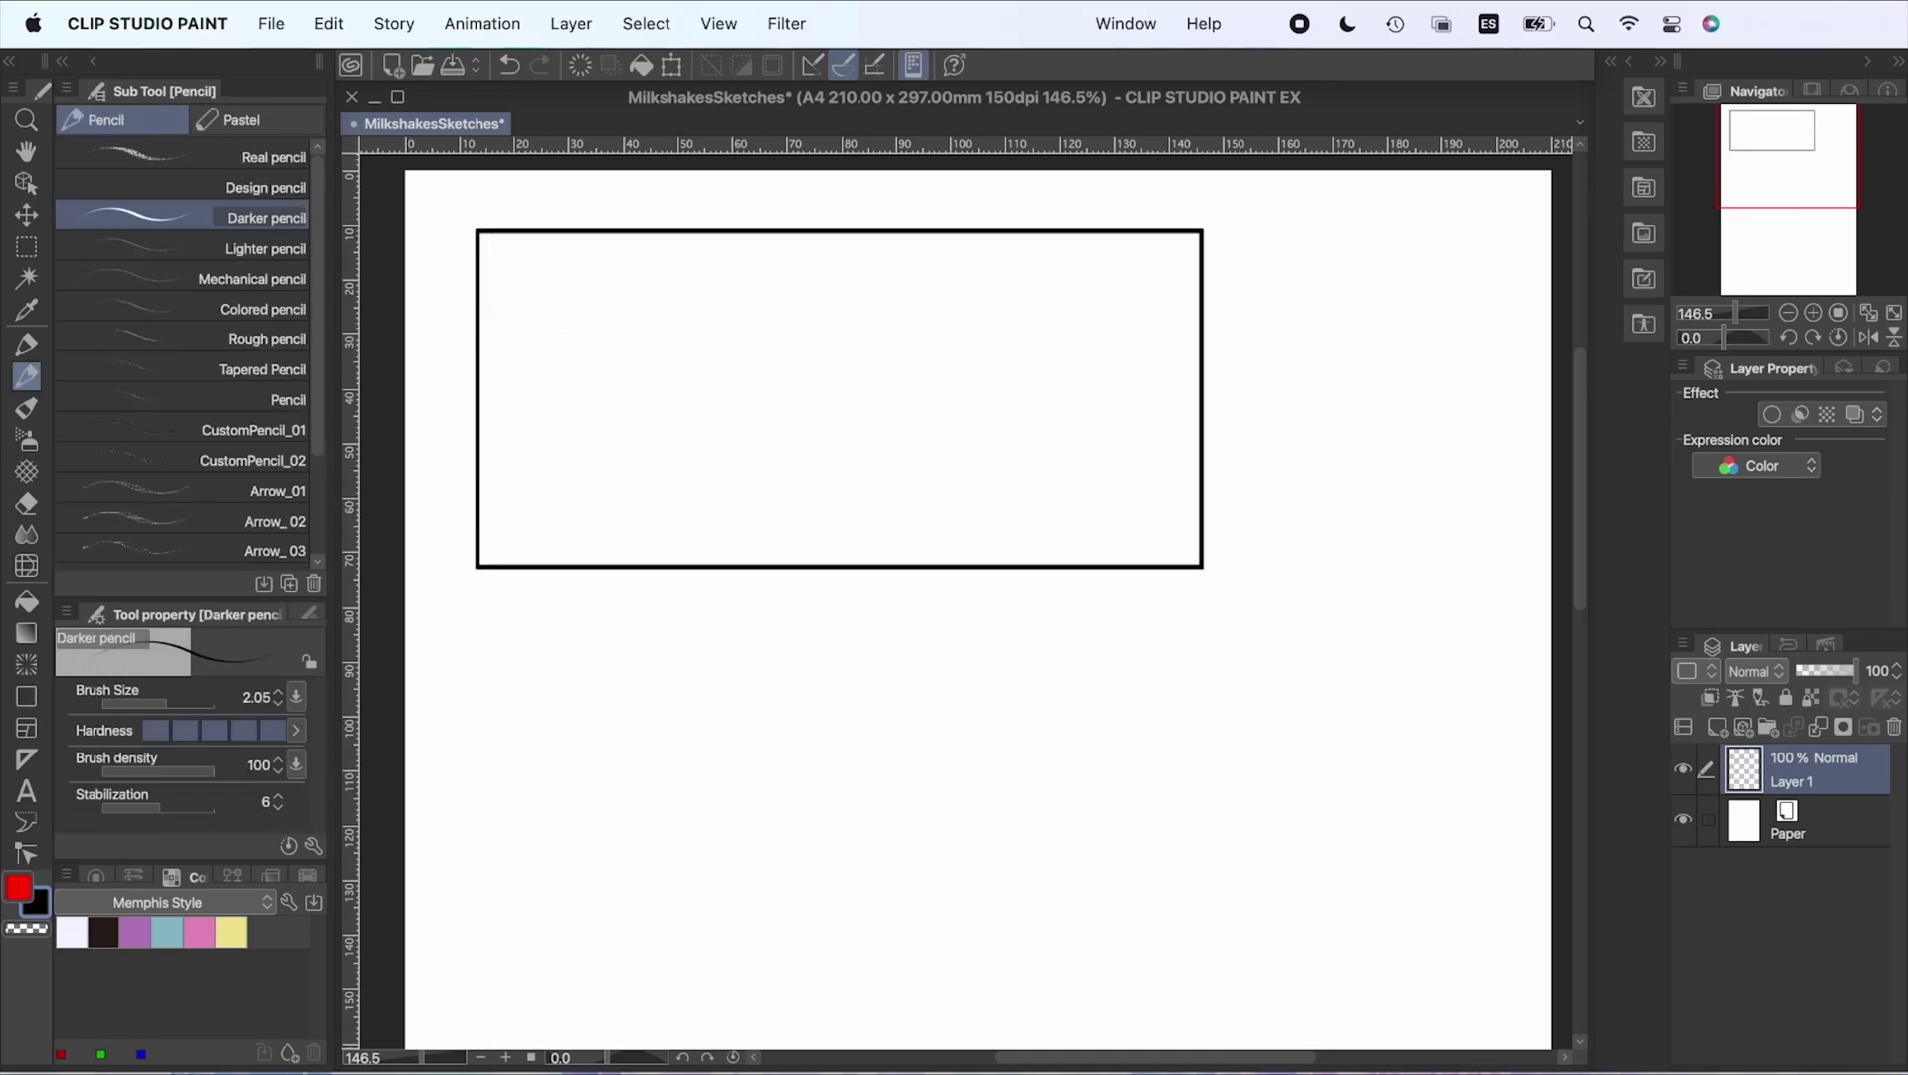
pyautogui.moveTo(894, 303); pyautogui.dragTo(901, 420)
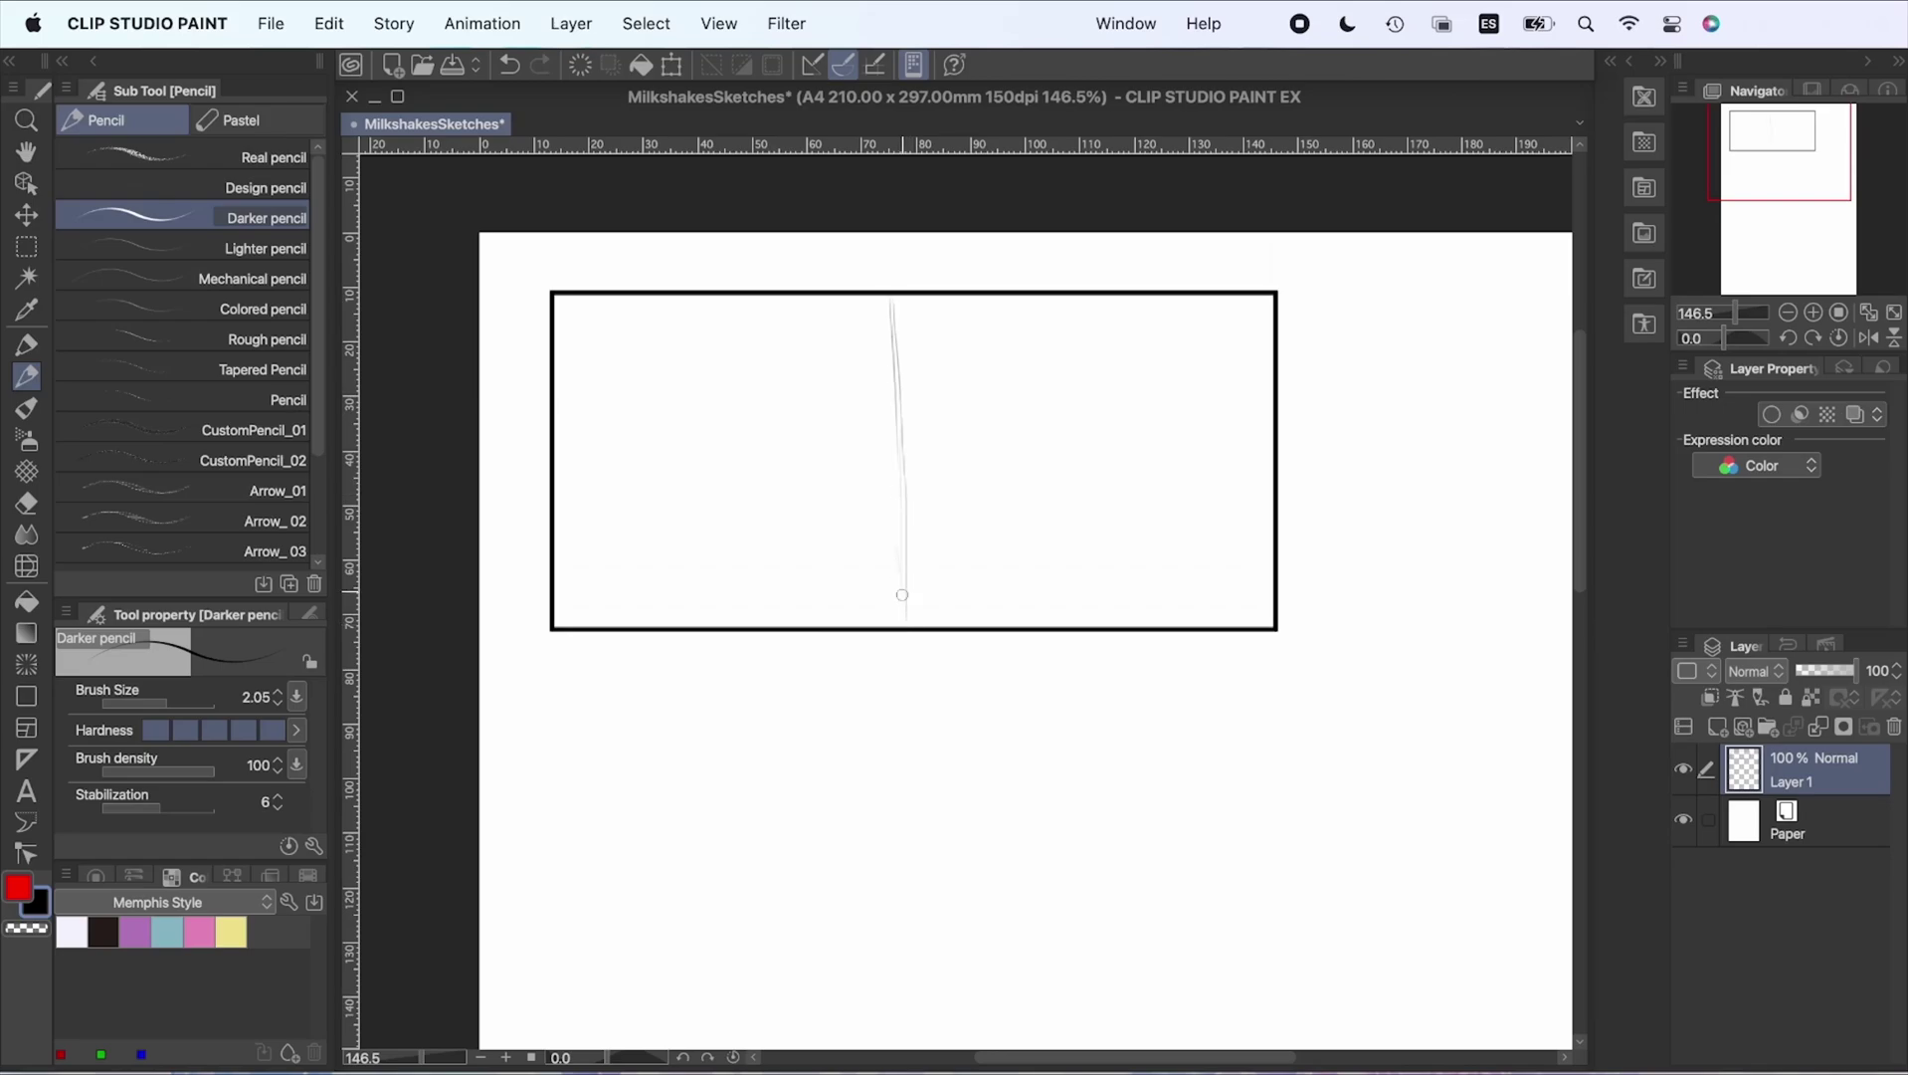
pyautogui.moveTo(917, 310); pyautogui.dragTo(1032, 306)
pyautogui.moveTo(921, 460); pyautogui.dragTo(1061, 458)
pyautogui.moveTo(980, 356); pyautogui.dragTo(985, 448)
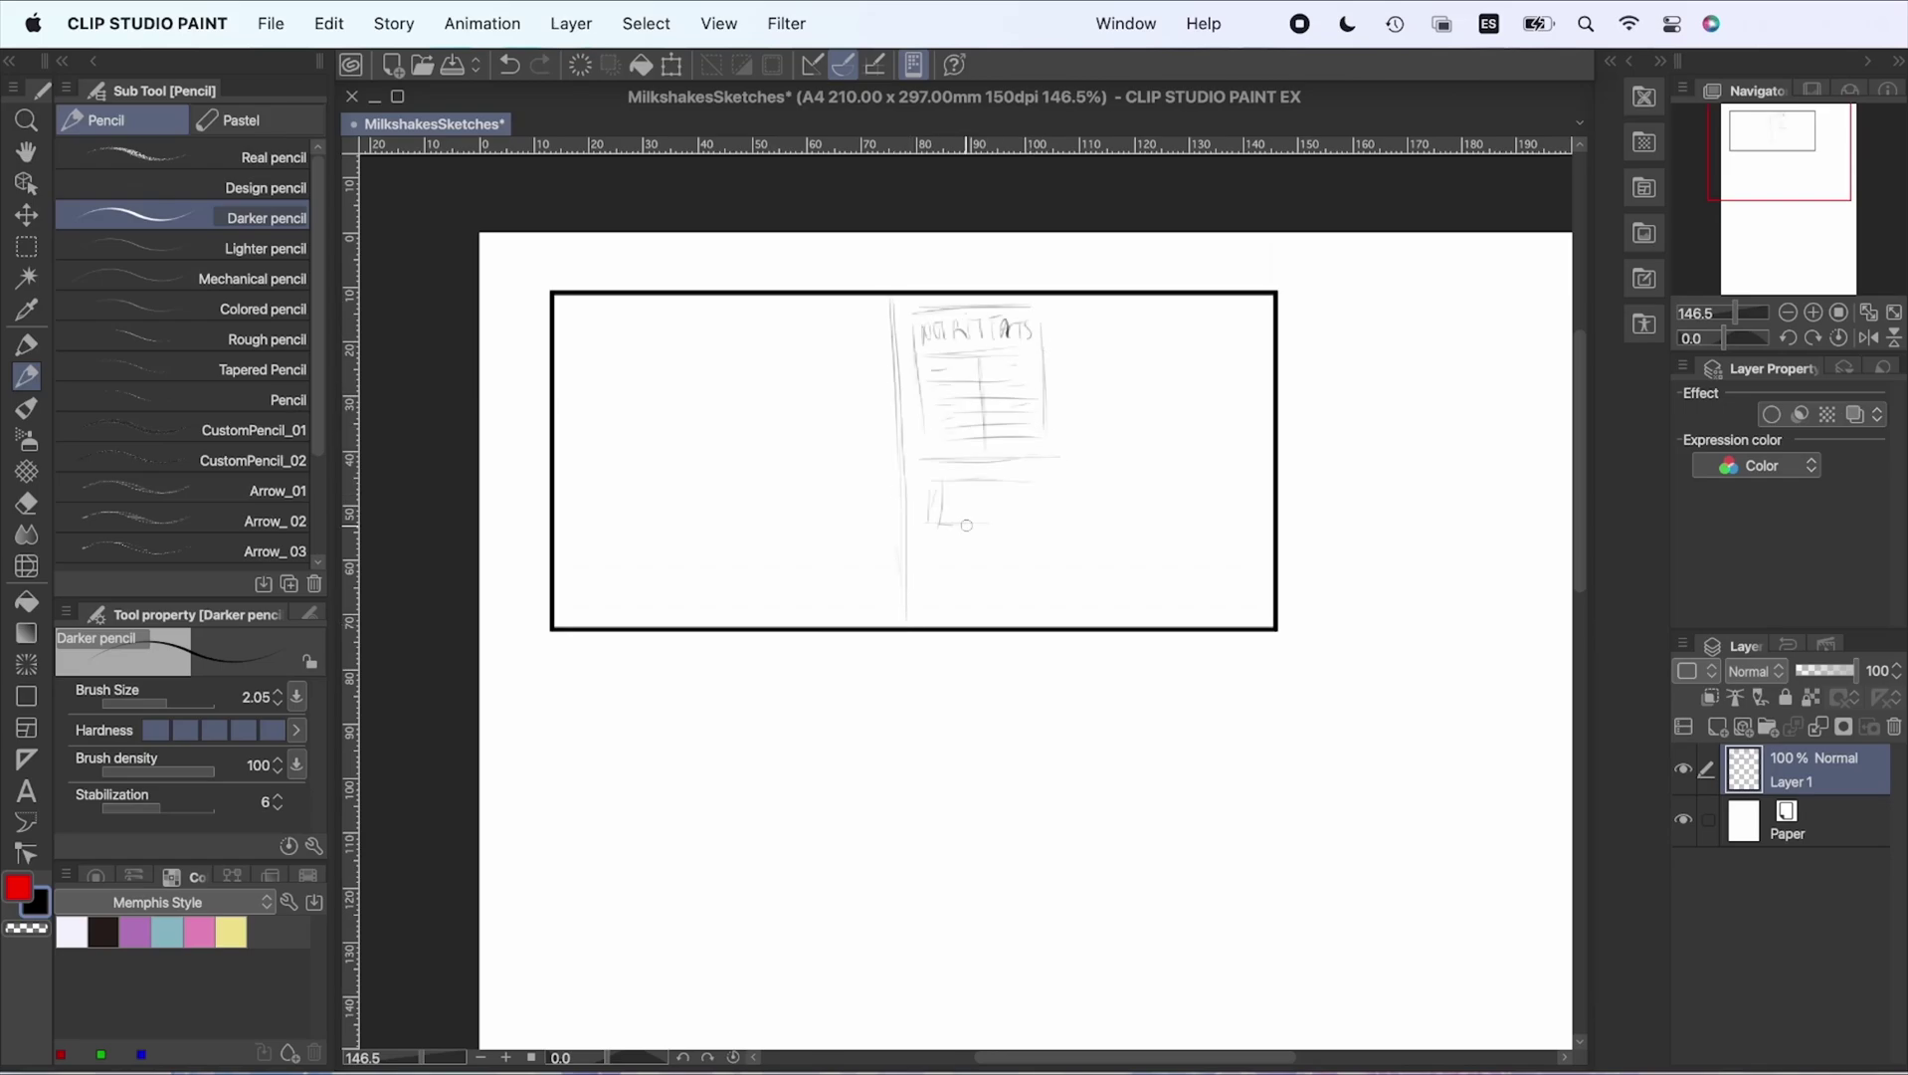
pyautogui.moveTo(933, 525); pyautogui.dragTo(1039, 524)
pyautogui.moveTo(933, 559); pyautogui.dragTo(1040, 557)
# Move the nutrition, ingredients and barcode block further right of the divider and erase the stray lines left behind
pyautogui.click(26, 247)
pyautogui.moveTo(1106, 298)
pyautogui.mouseDown()
pyautogui.moveTo(969, 624)
pyautogui.moveTo(916, 620)
pyautogui.mouseUp()
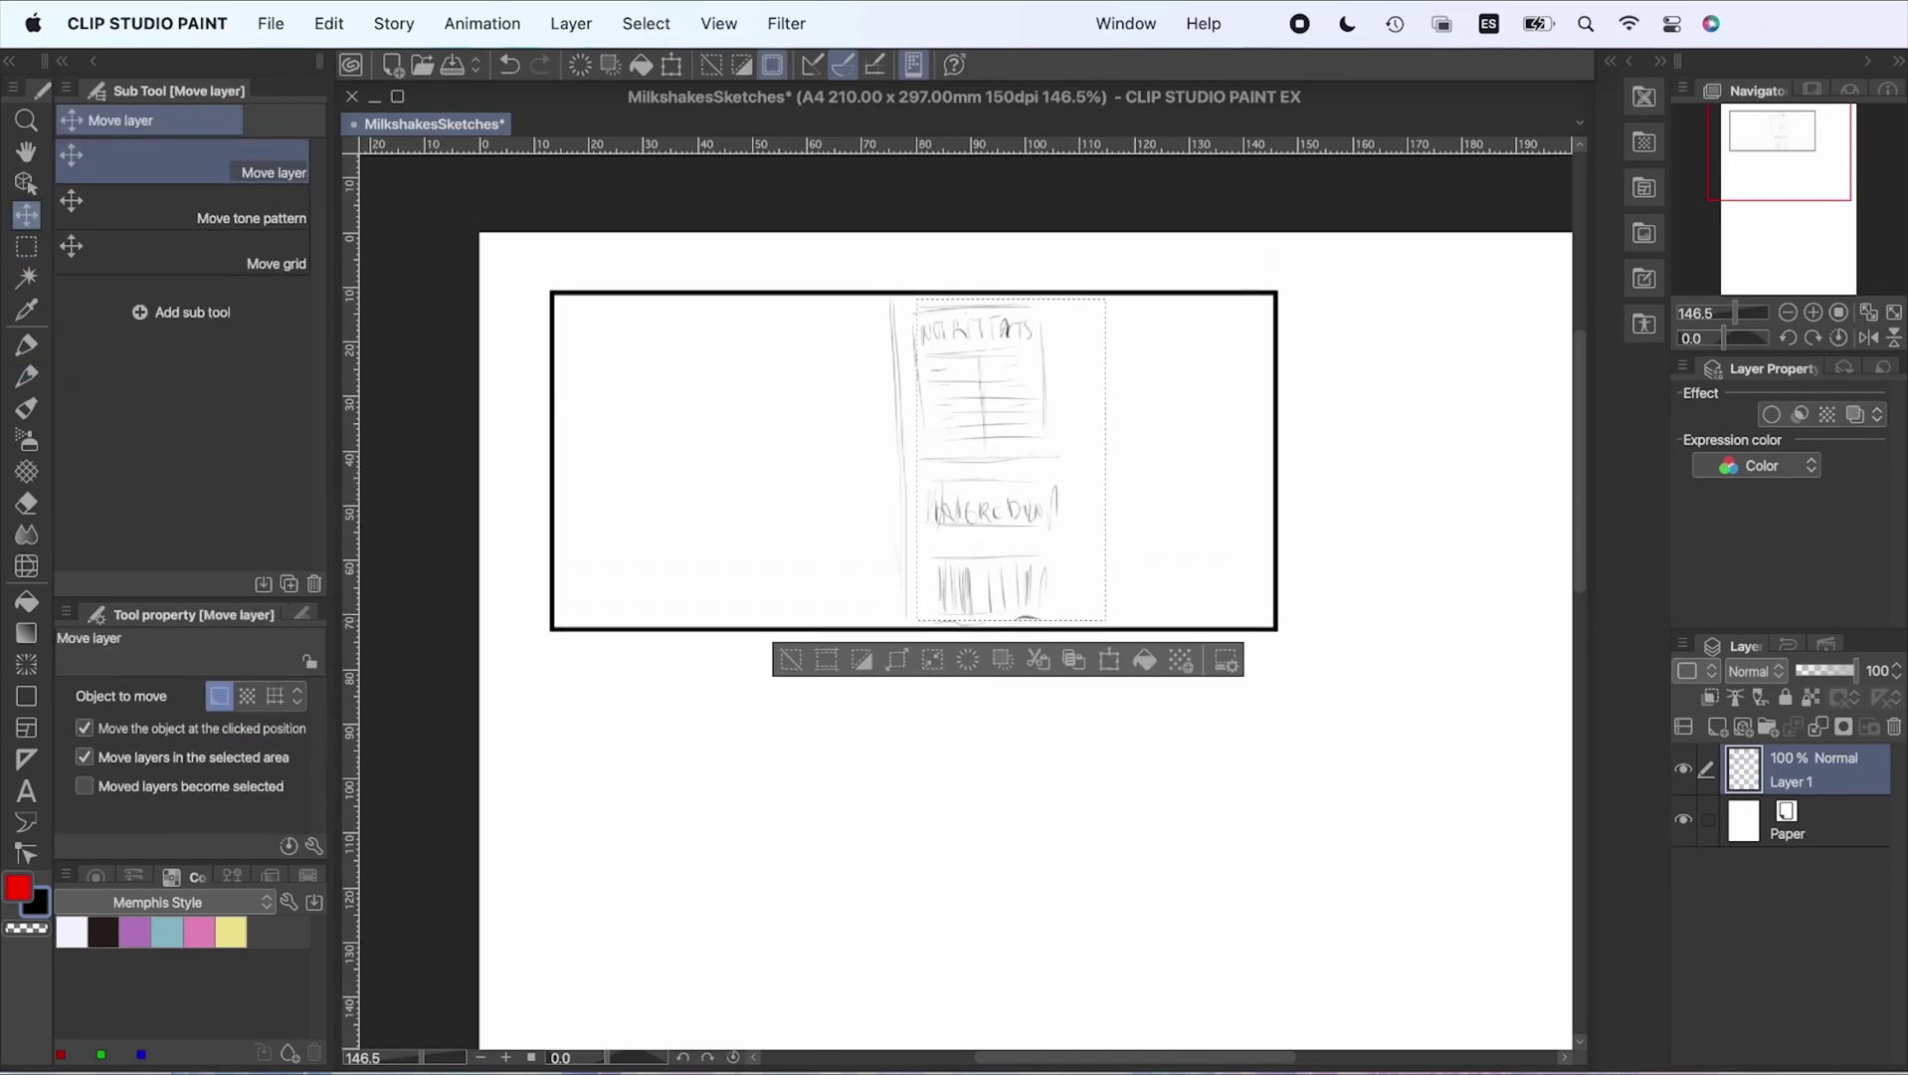
pyautogui.keyDown('super'); pyautogui.moveTo(996, 459); pyautogui.dragTo(1075, 457); pyautogui.keyUp('super')
pyautogui.press('p')
pyautogui.press('super+d')
pyautogui.press('e')
pyautogui.moveTo(916, 333); pyautogui.dragTo(1001, 434)
# Sketch a circular Strawberry Milkshake title on the label's front half with short tagline text beneath it
pyautogui.press('p')
pyautogui.moveTo(722, 376); pyautogui.dragTo(716, 537)
pyautogui.moveTo(816, 438); pyautogui.dragTo(632, 460)
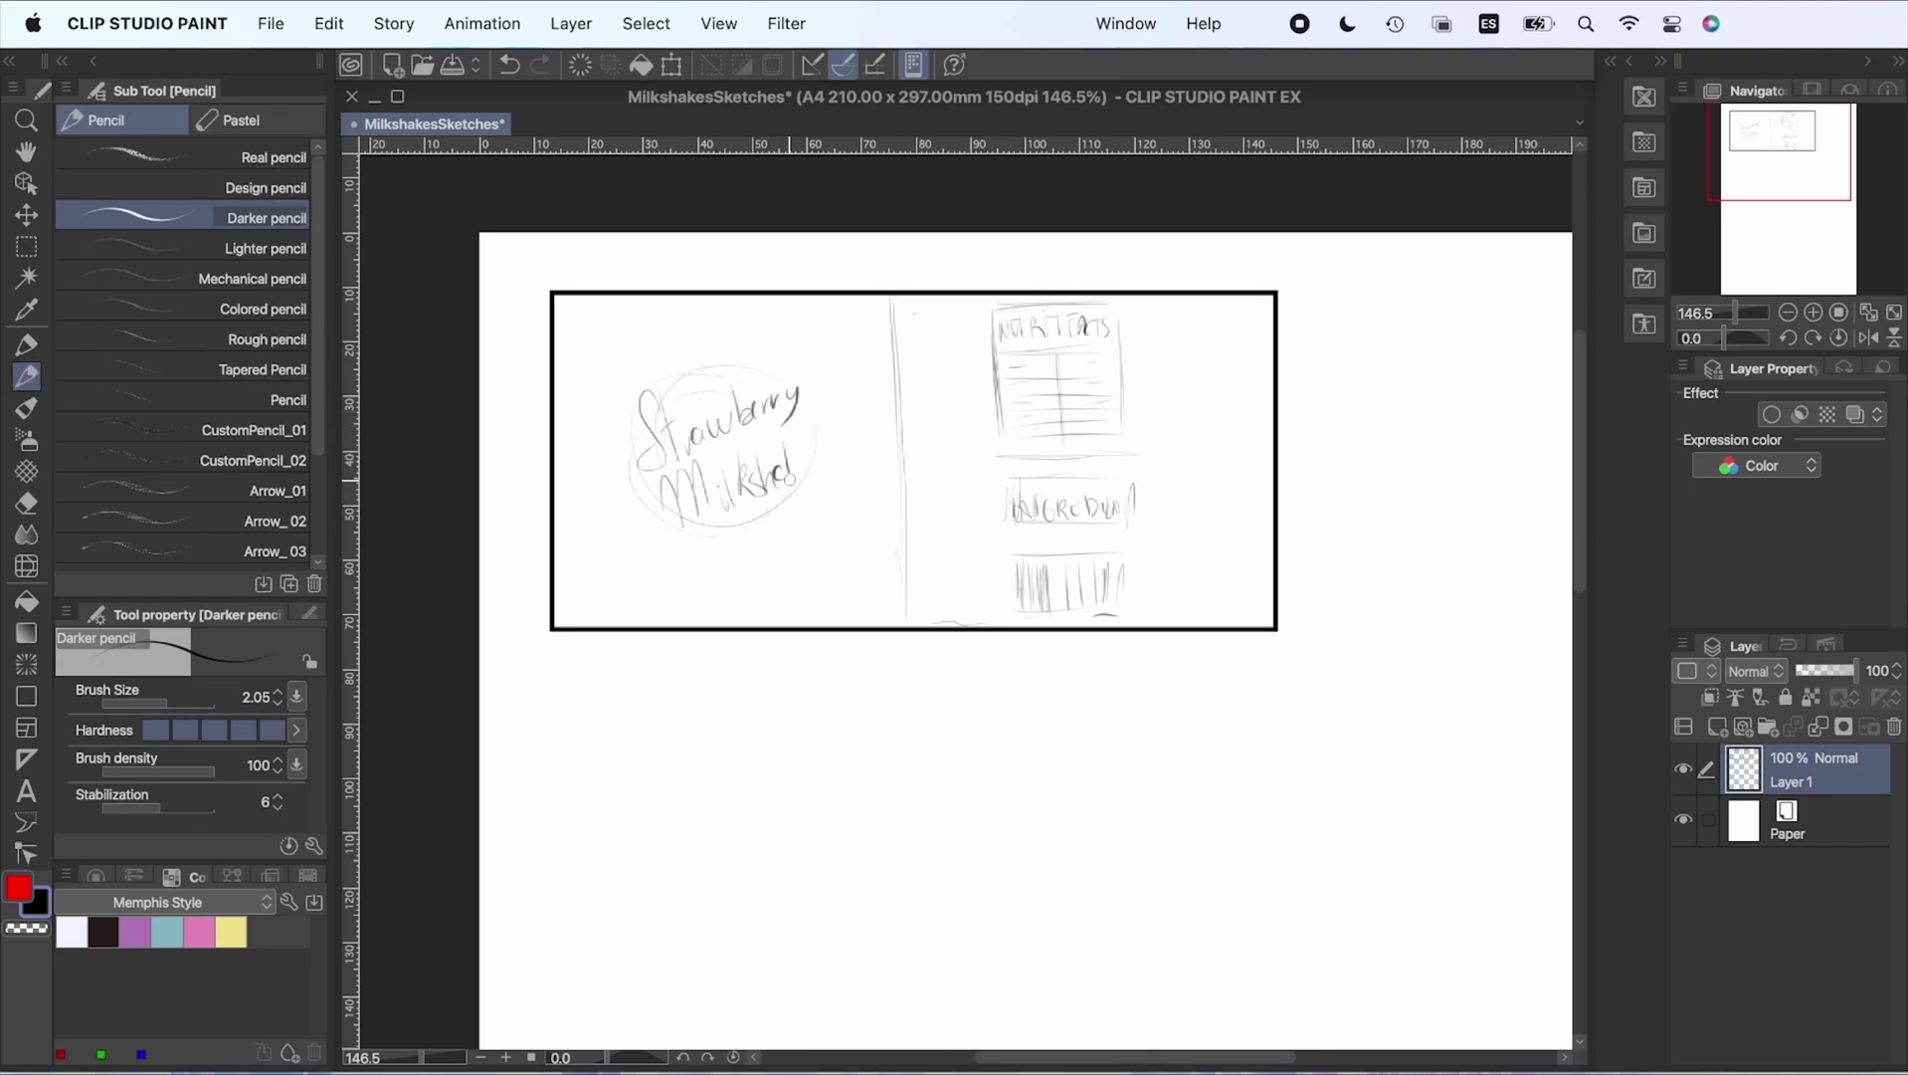
pyautogui.moveTo(754, 545); pyautogui.dragTo(764, 550)
pyautogui.scroll(-1, 754, 544)
pyautogui.moveTo(700, 565); pyautogui.dragTo(705, 576)
pyautogui.moveTo(710, 566); pyautogui.dragTo(723, 570)
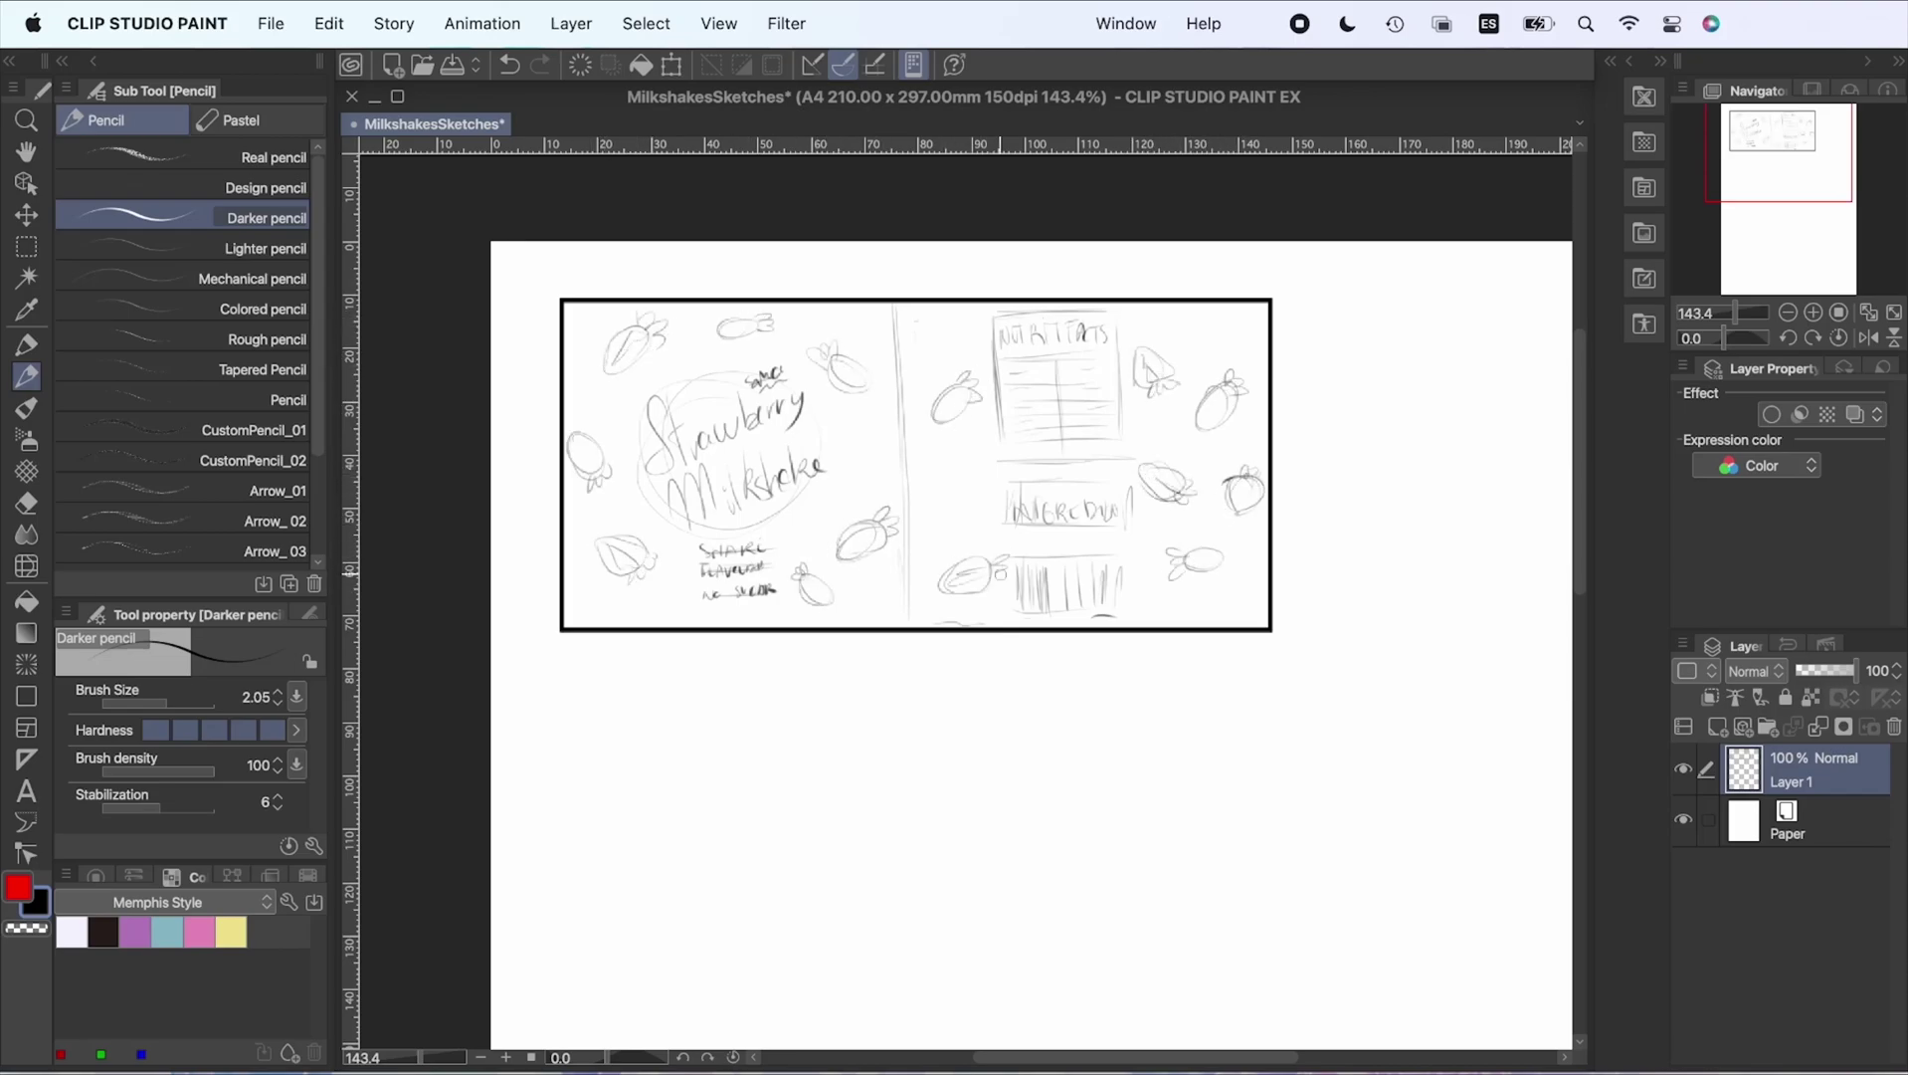
# Sketch additional small strawberries in the empty areas around the nutrition and ingredients blocks
pyautogui.moveTo(976, 436); pyautogui.dragTo(984, 446)
pyautogui.moveTo(1194, 323); pyautogui.dragTo(1200, 320)
pyautogui.moveTo(1231, 326); pyautogui.dragTo(1233, 338)
pyautogui.scroll(-1, 1483, 910)
pyautogui.scroll(3, 1483, 910)
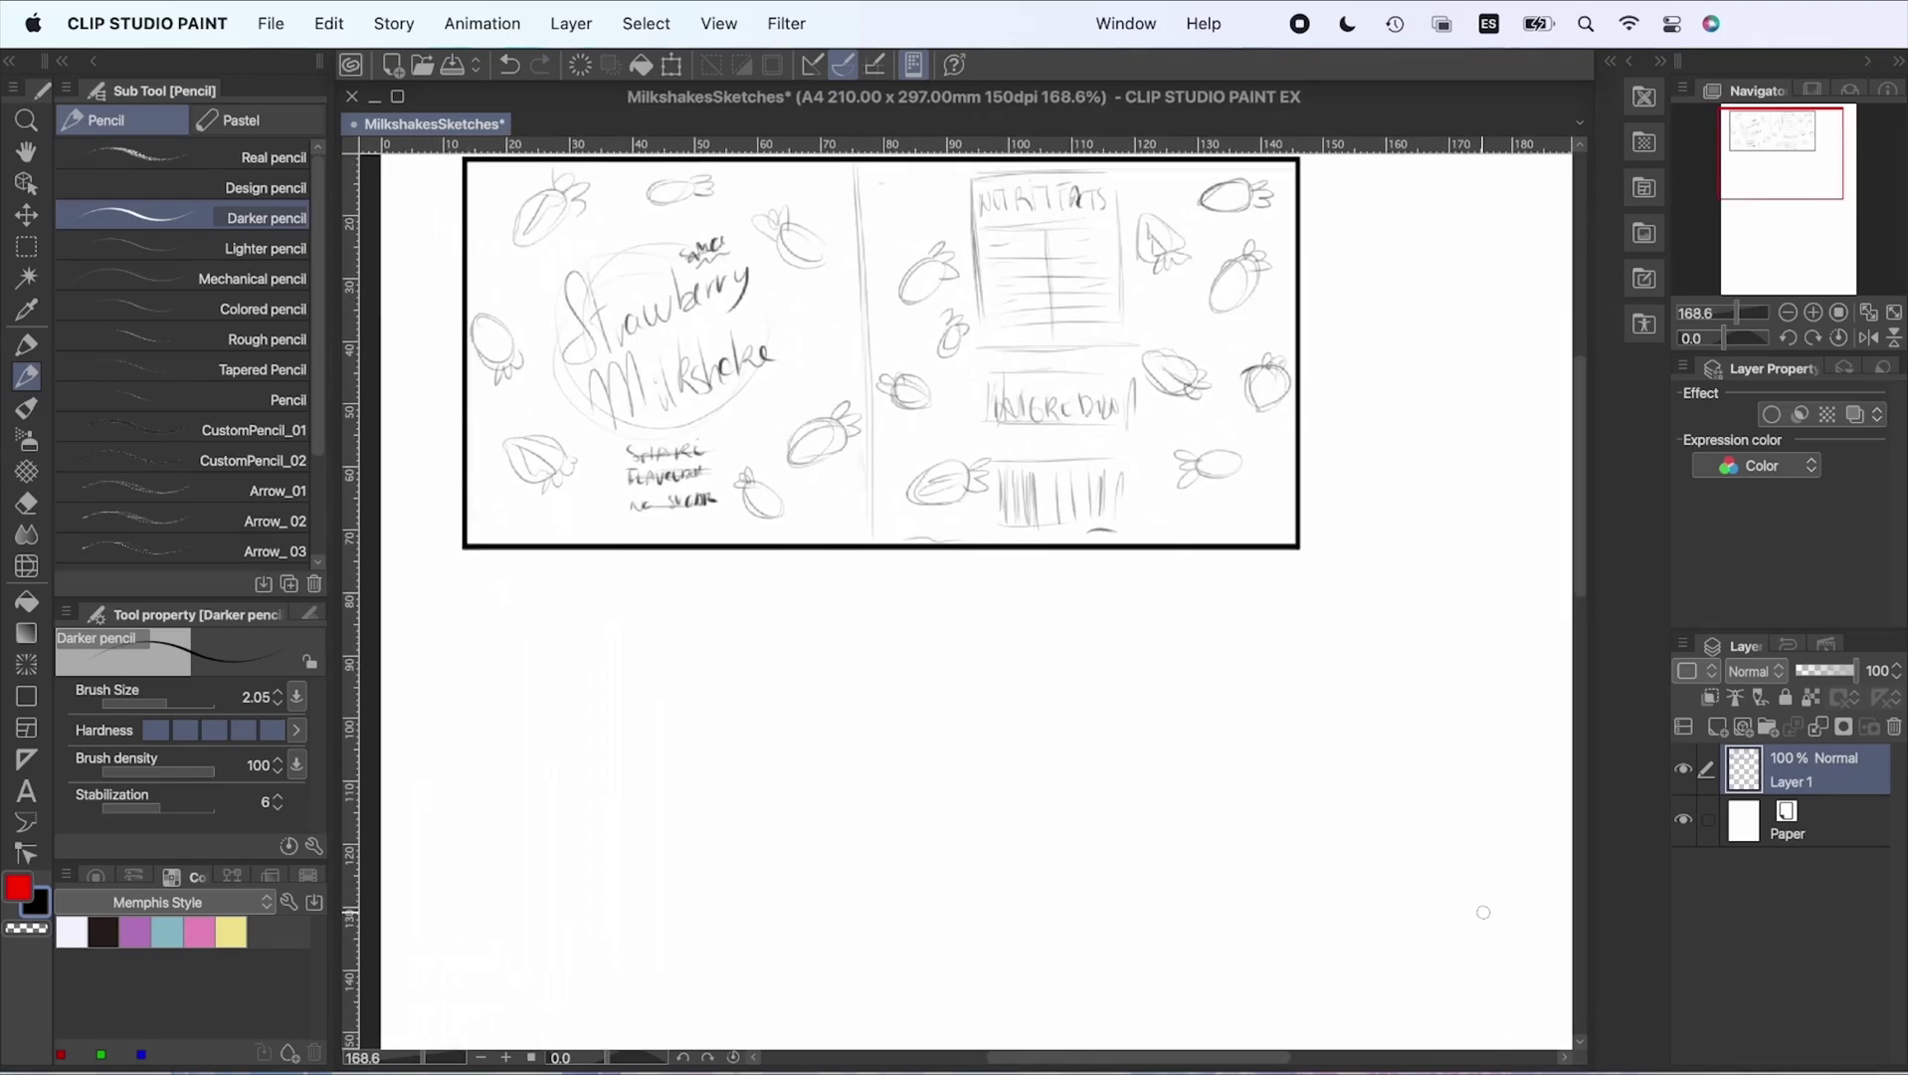
# Duplicate the label sketch, place the copy directly below the original and merge it into the same layer
pyautogui.press('super+c')
pyautogui.press('super+v')
pyautogui.click(27, 185)
pyautogui.moveTo(855, 311); pyautogui.dragTo(862, 724)
pyautogui.click(1817, 727)
pyautogui.press('super+plus')
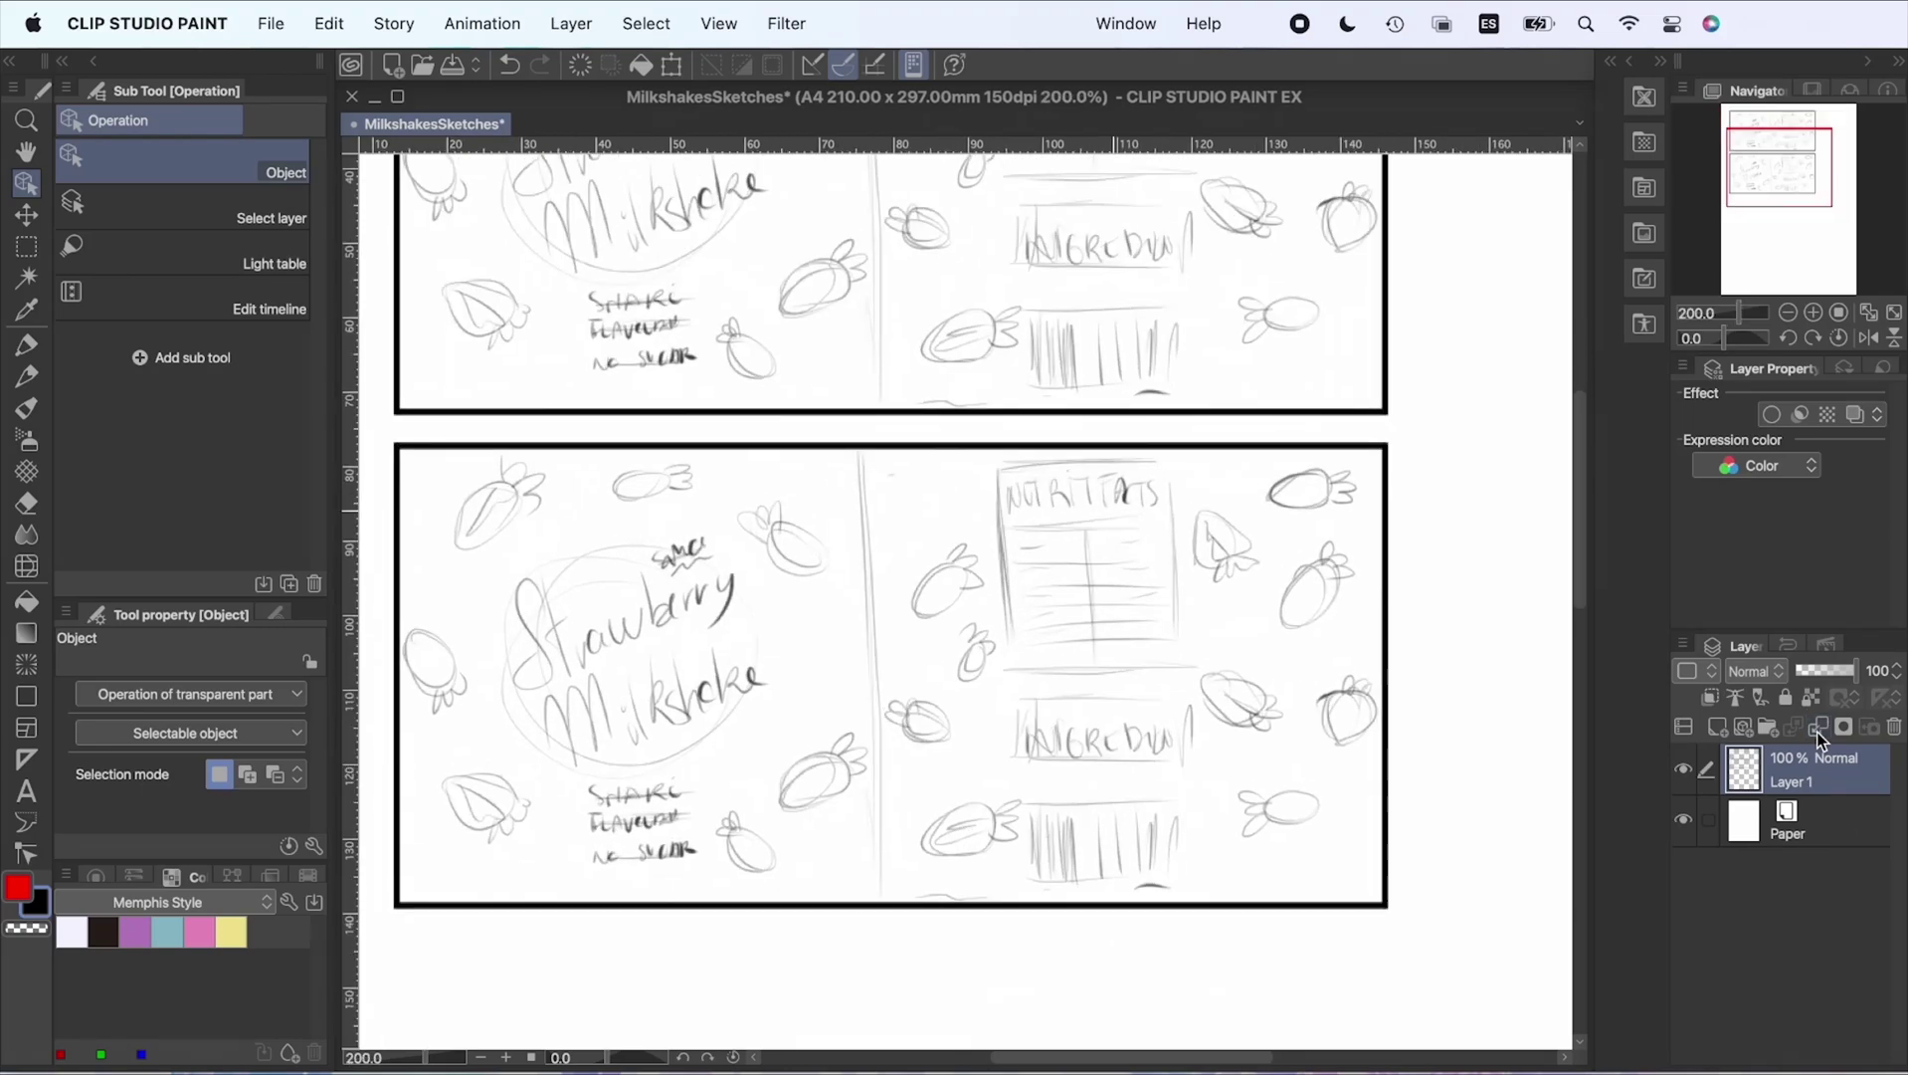
# Delete the tagline from the lower label and handwrite a slanted three-line tagline in its place
pyautogui.press('m')
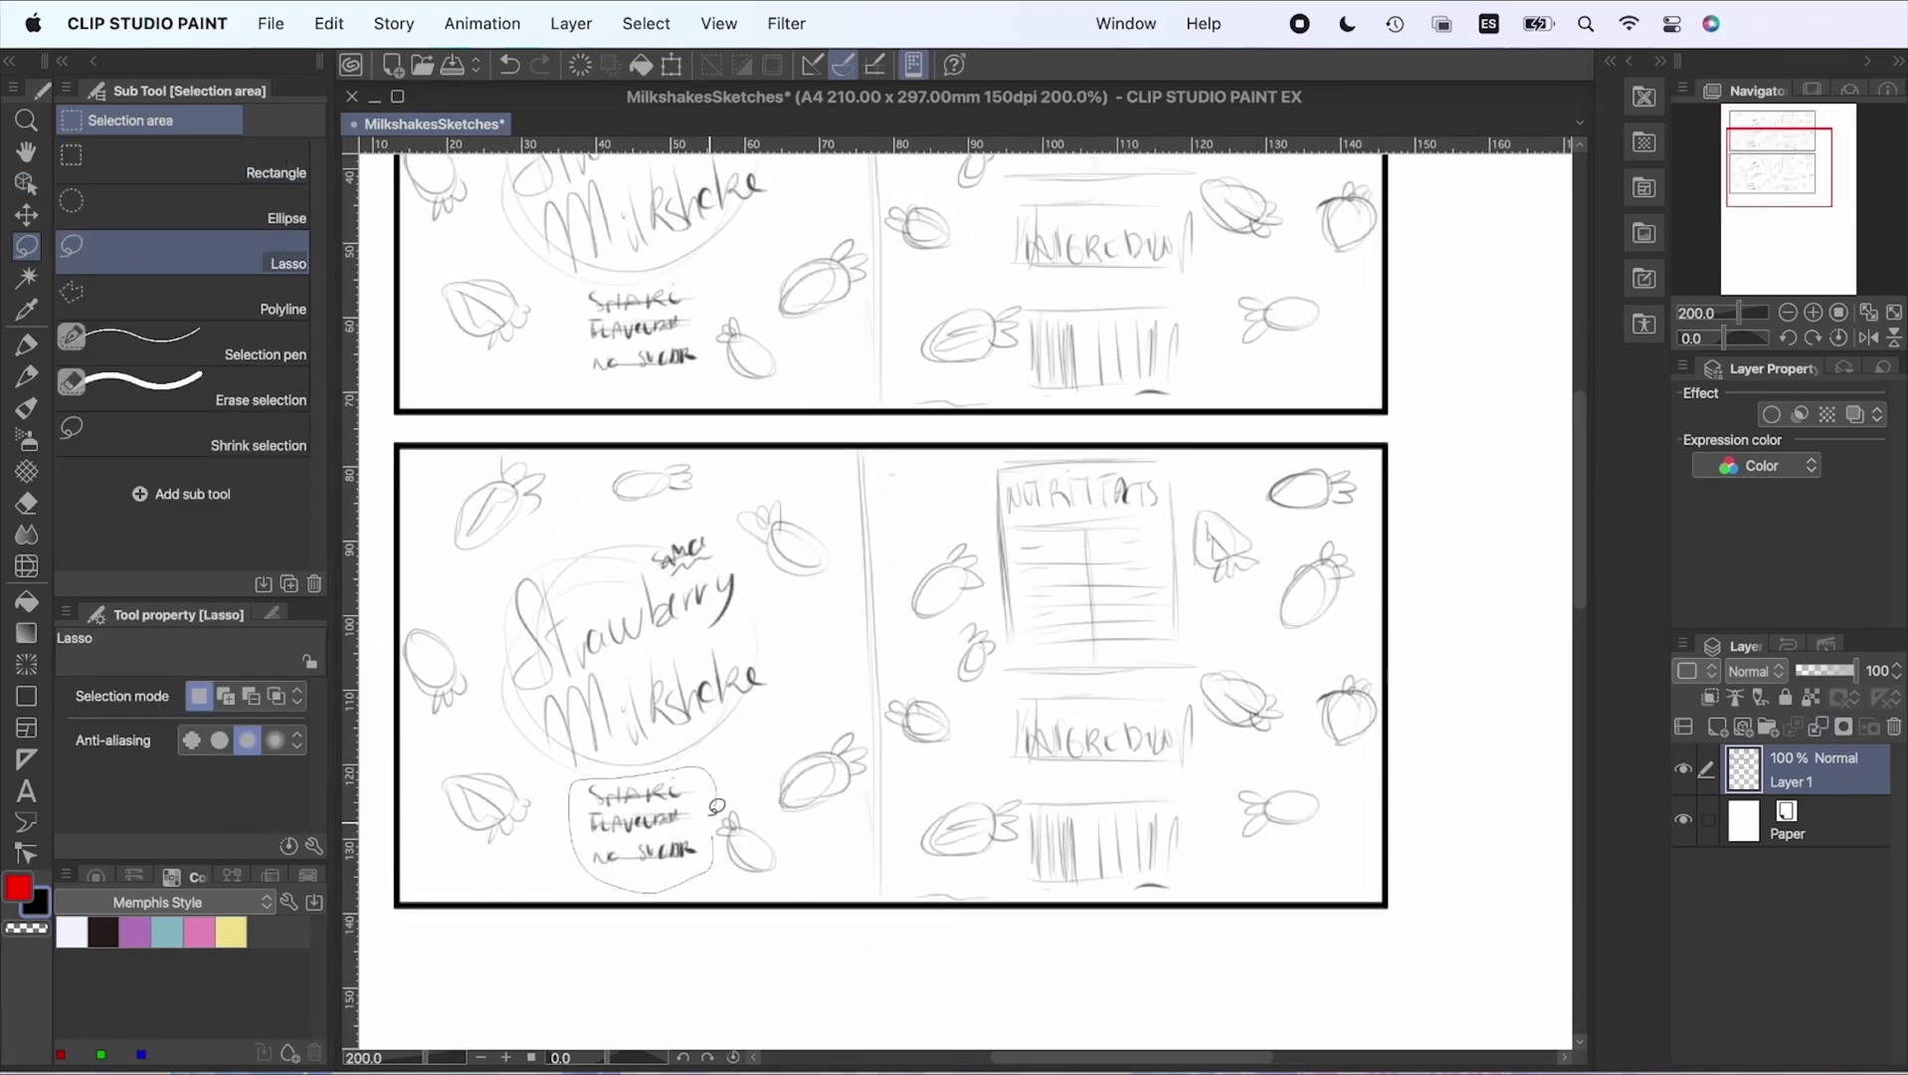
pyautogui.moveTo(716, 807); pyautogui.dragTo(714, 838)
pyautogui.click(580, 65)
pyautogui.press('super+d')
pyautogui.click(29, 376)
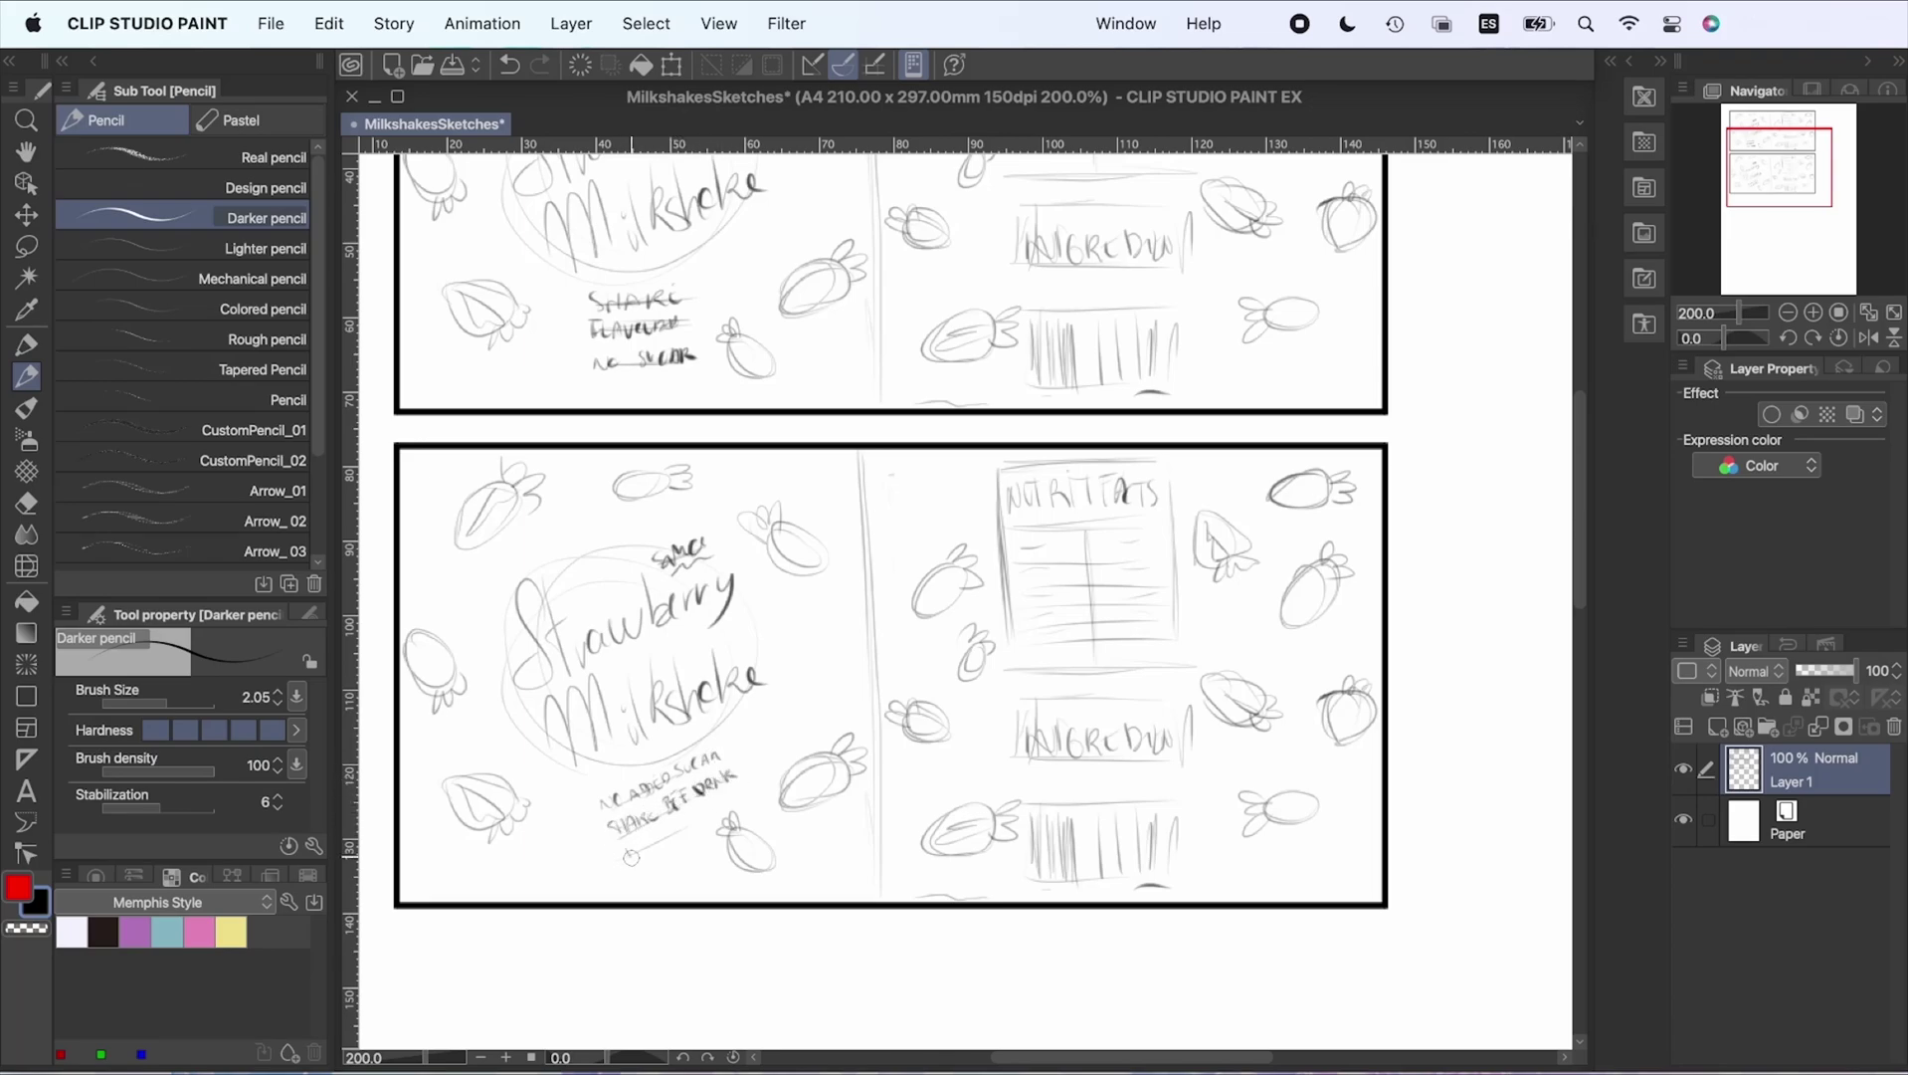
pyautogui.moveTo(631, 856)
pyautogui.mouseDown()
pyautogui.moveTo(680, 835)
pyautogui.moveTo(716, 741)
pyautogui.moveTo(749, 799)
pyautogui.moveTo(750, 756)
pyautogui.moveTo(631, 844)
pyautogui.mouseUp()
# Lasso the slanted tagline and scale it down beneath the title of the lower label
pyautogui.press('m')
pyautogui.press('super+t')
pyautogui.press('Return')
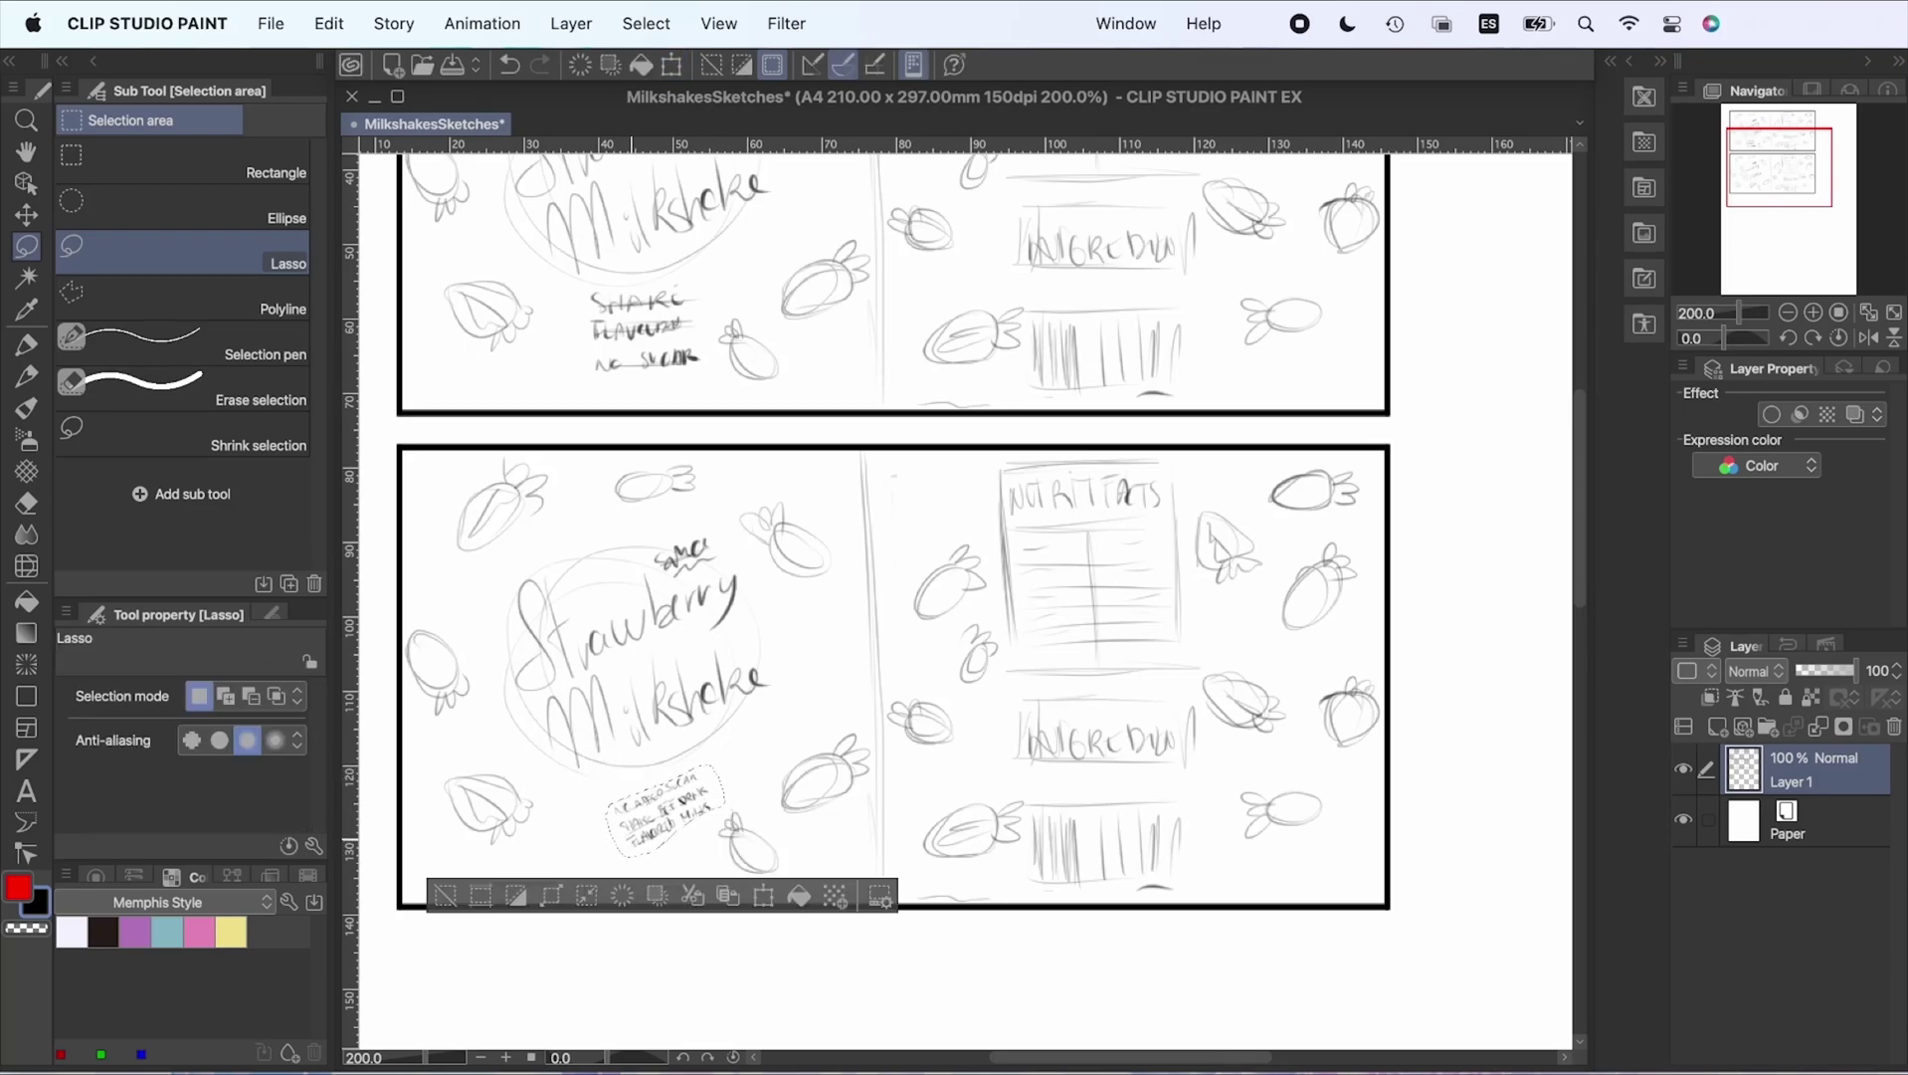
pyautogui.press('super+d')
# Erase the small "Since" text and the upper part of the circle around the lower label's title with the Soft eraser
pyautogui.press('e')
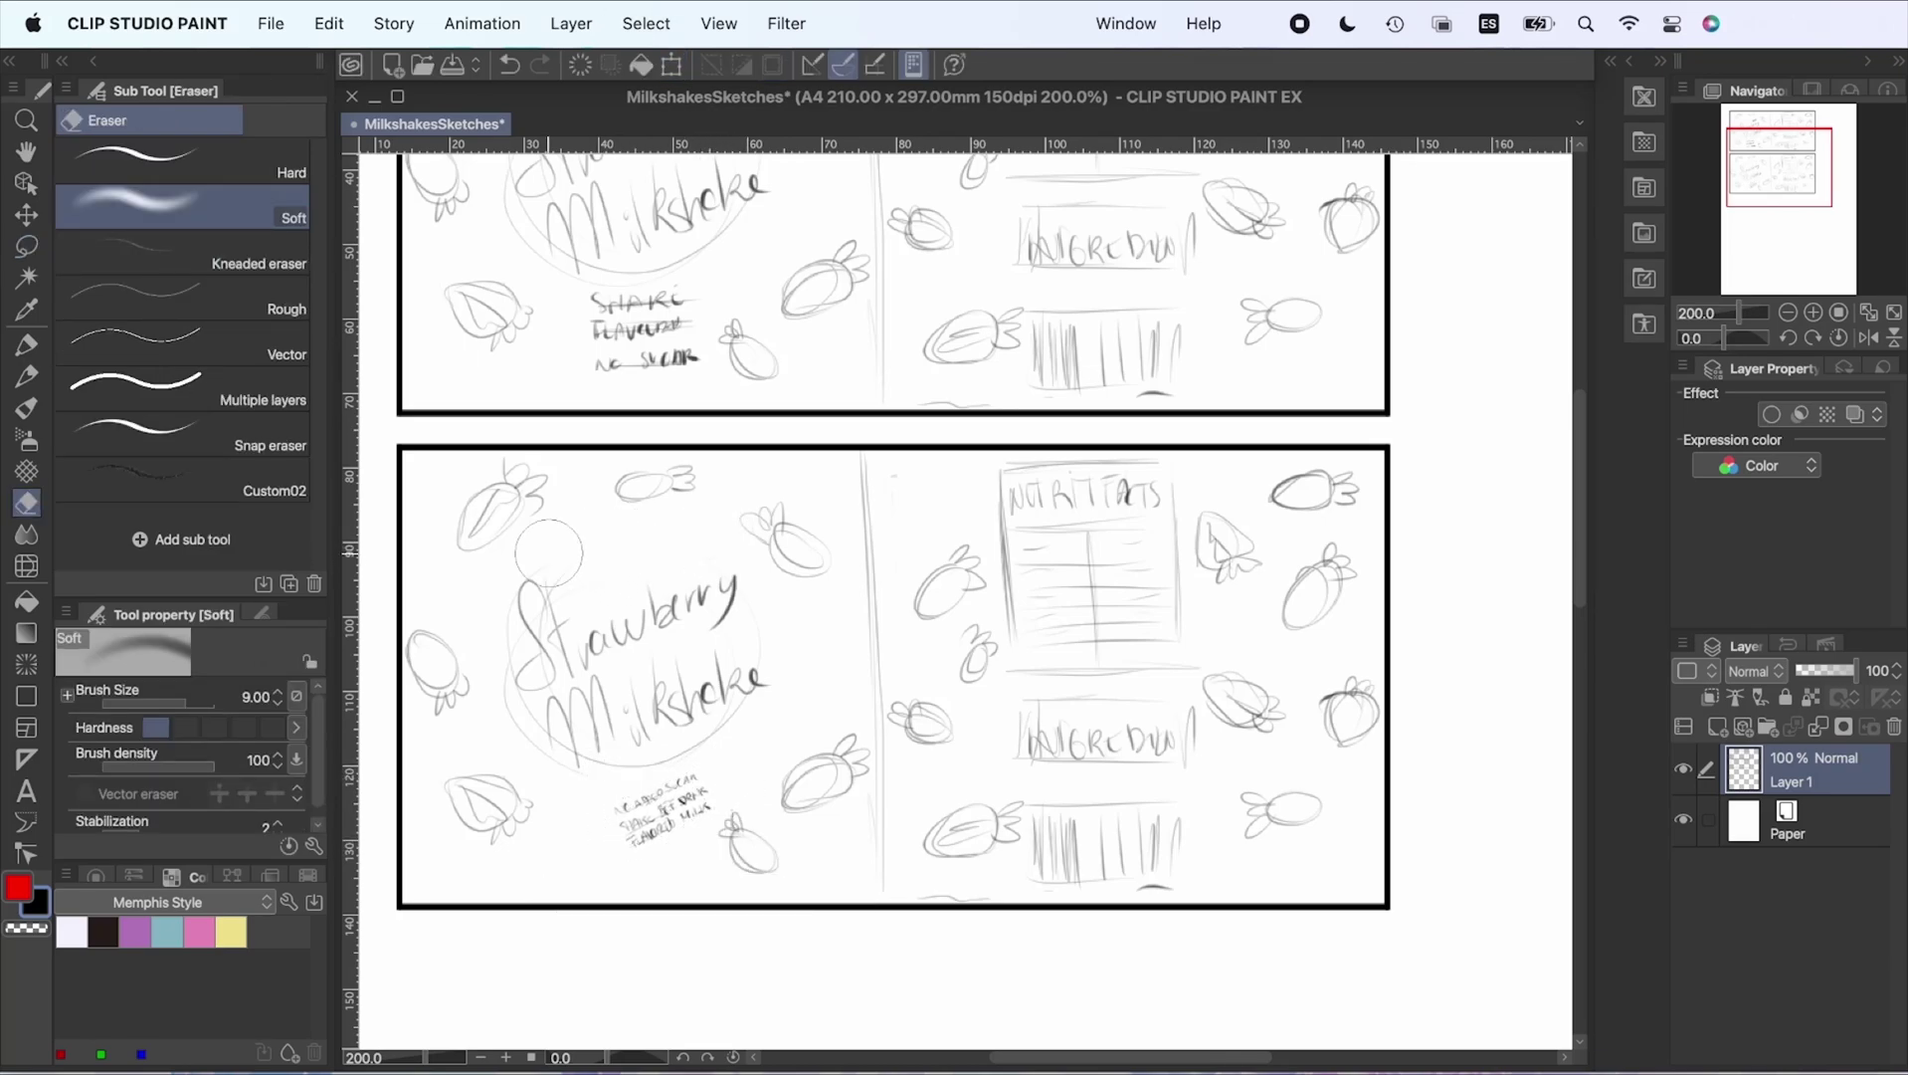
pyautogui.click(26, 345)
pyautogui.scroll(2, 785, 653)
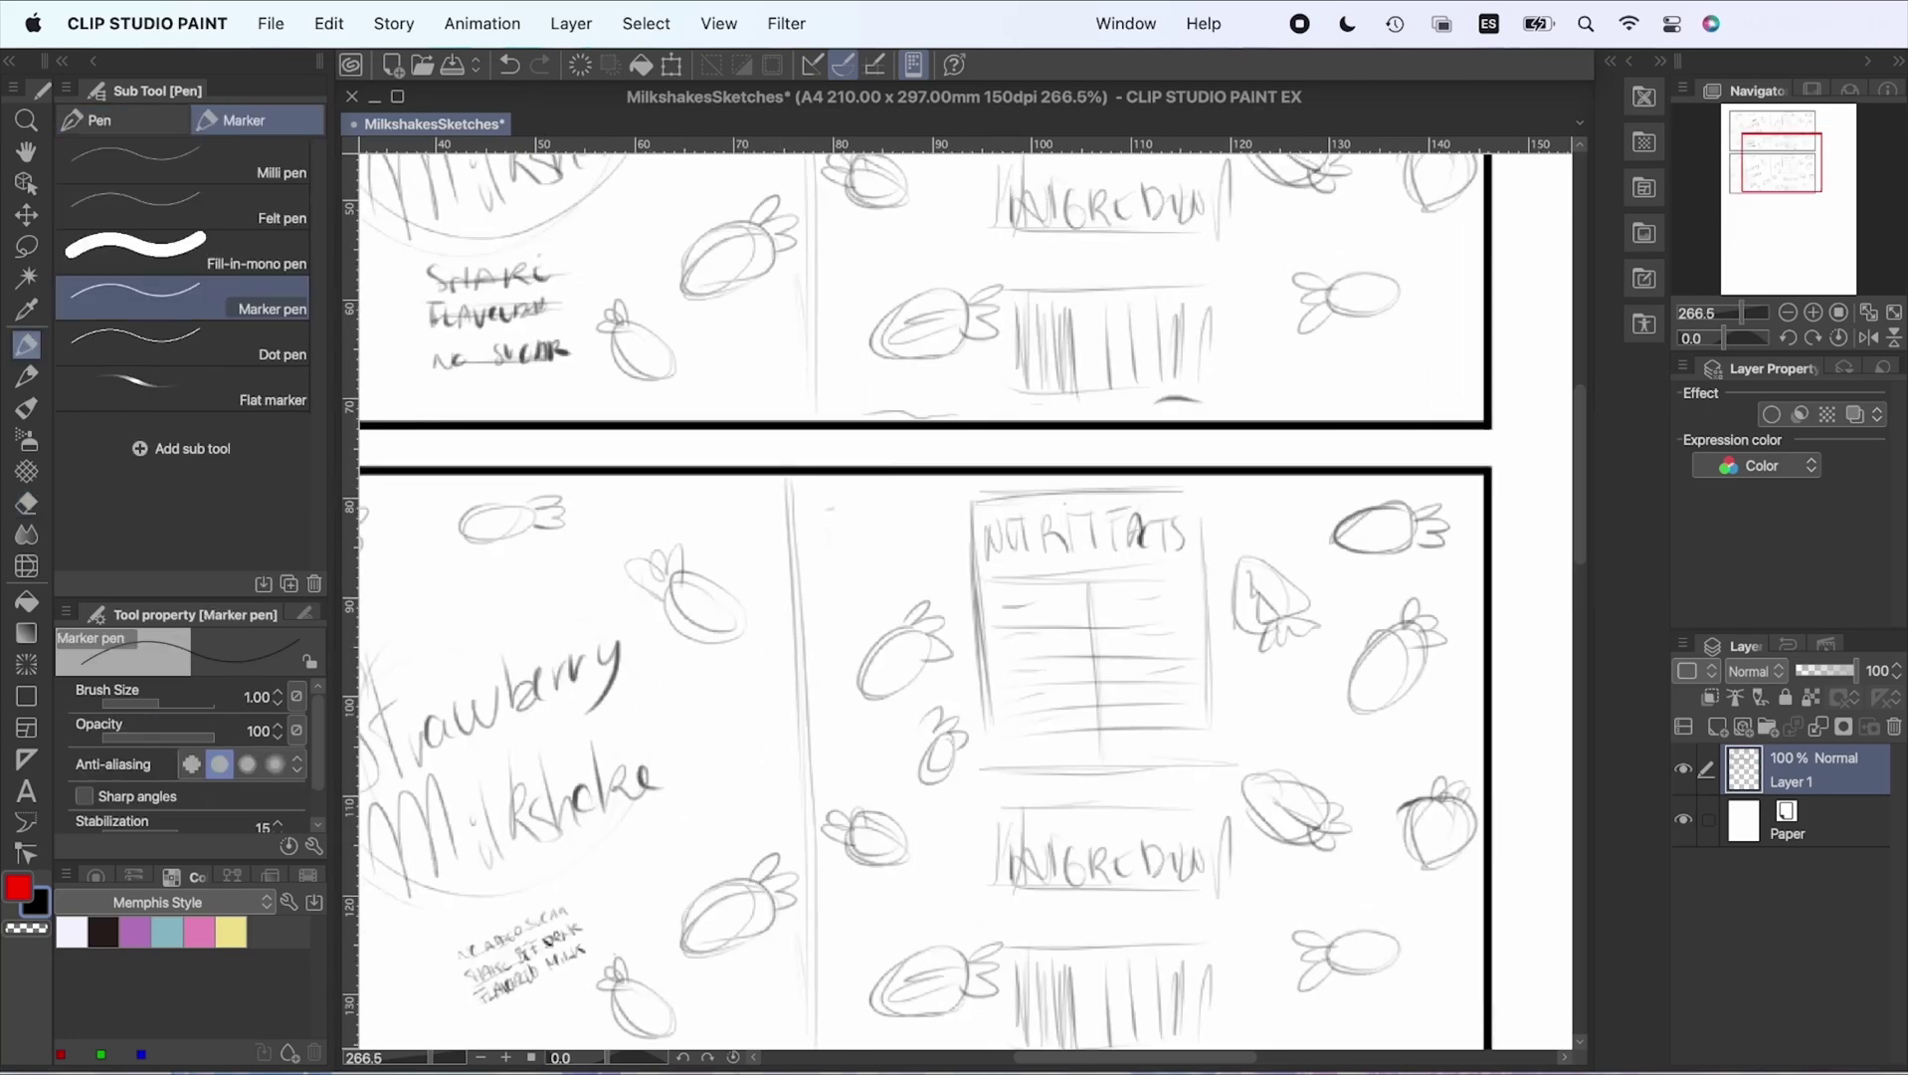
pyautogui.scroll(-2, 563, 714)
pyautogui.hscroll(-2, 563, 713)
pyautogui.click(27, 506)
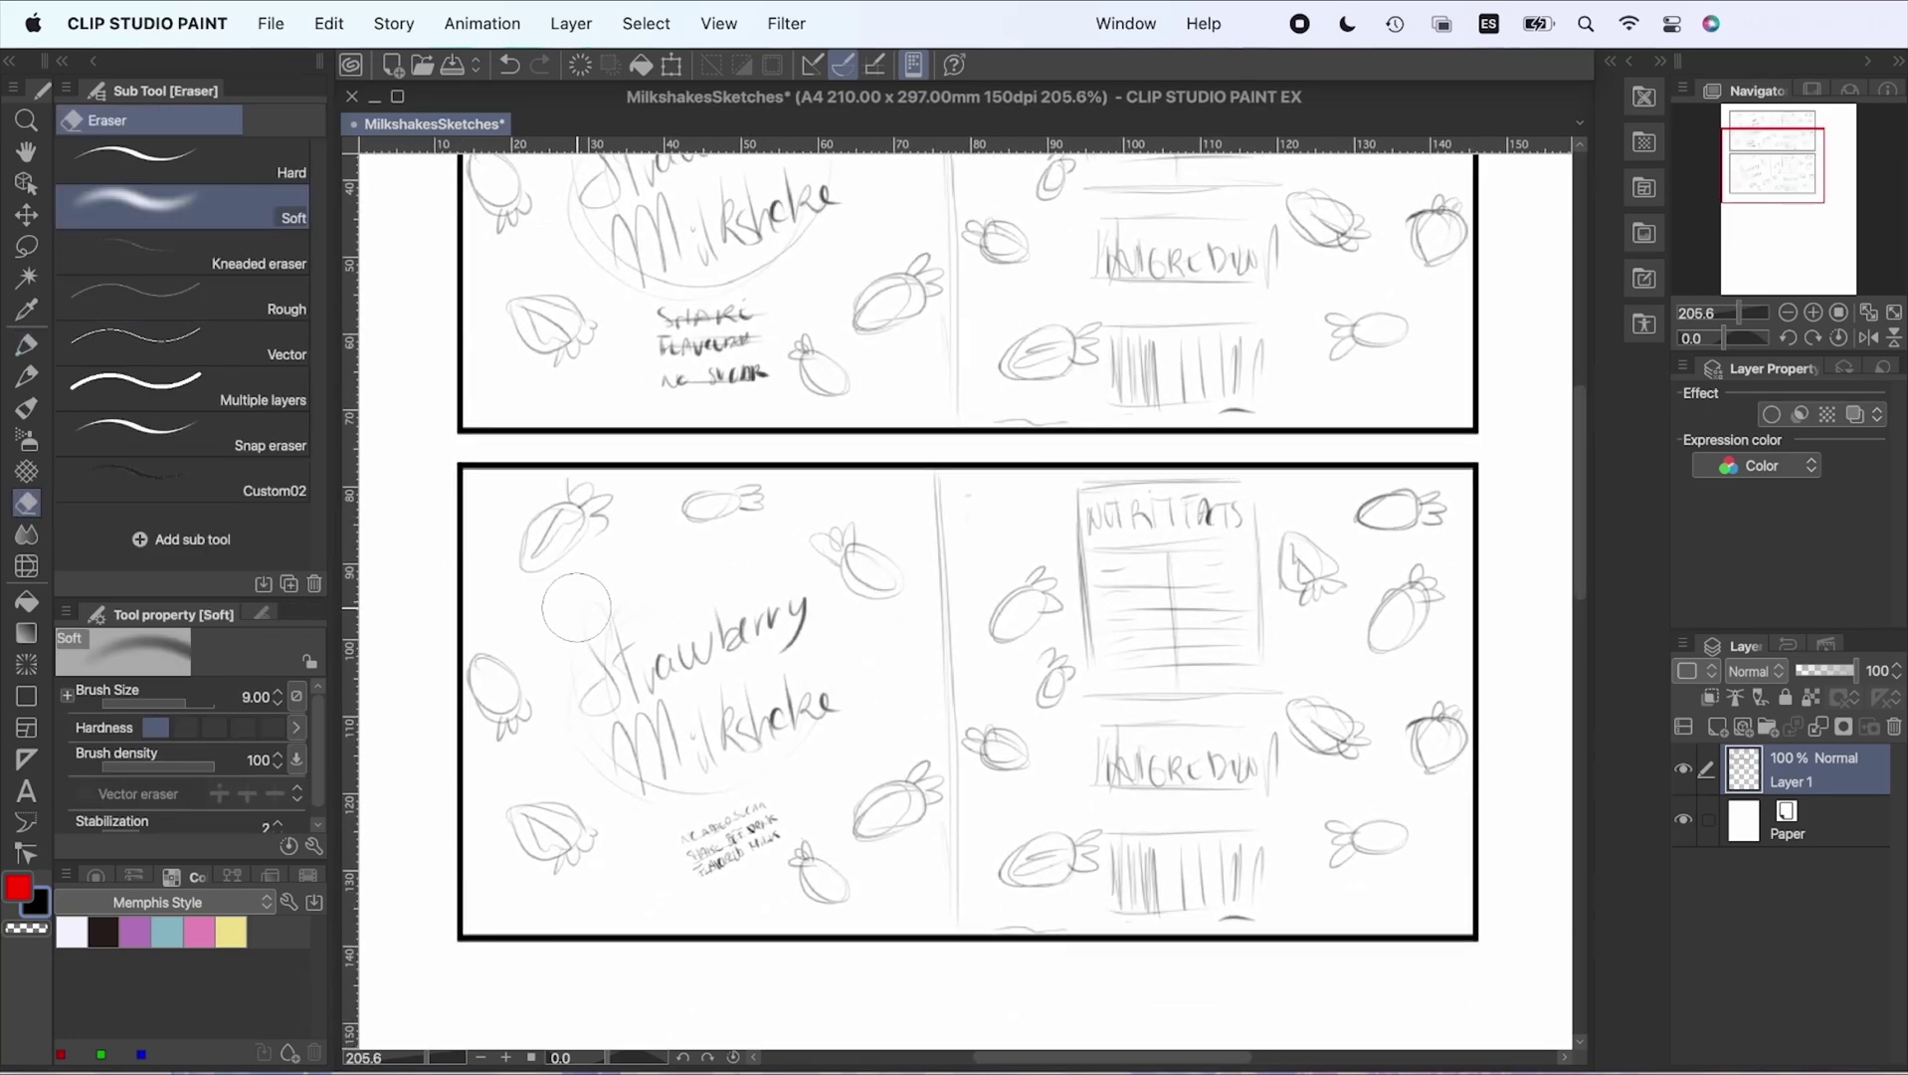
# Sketch a slanted "Since" line above the lower title and parallel accent lines above and below the lettering
pyautogui.click(28, 378)
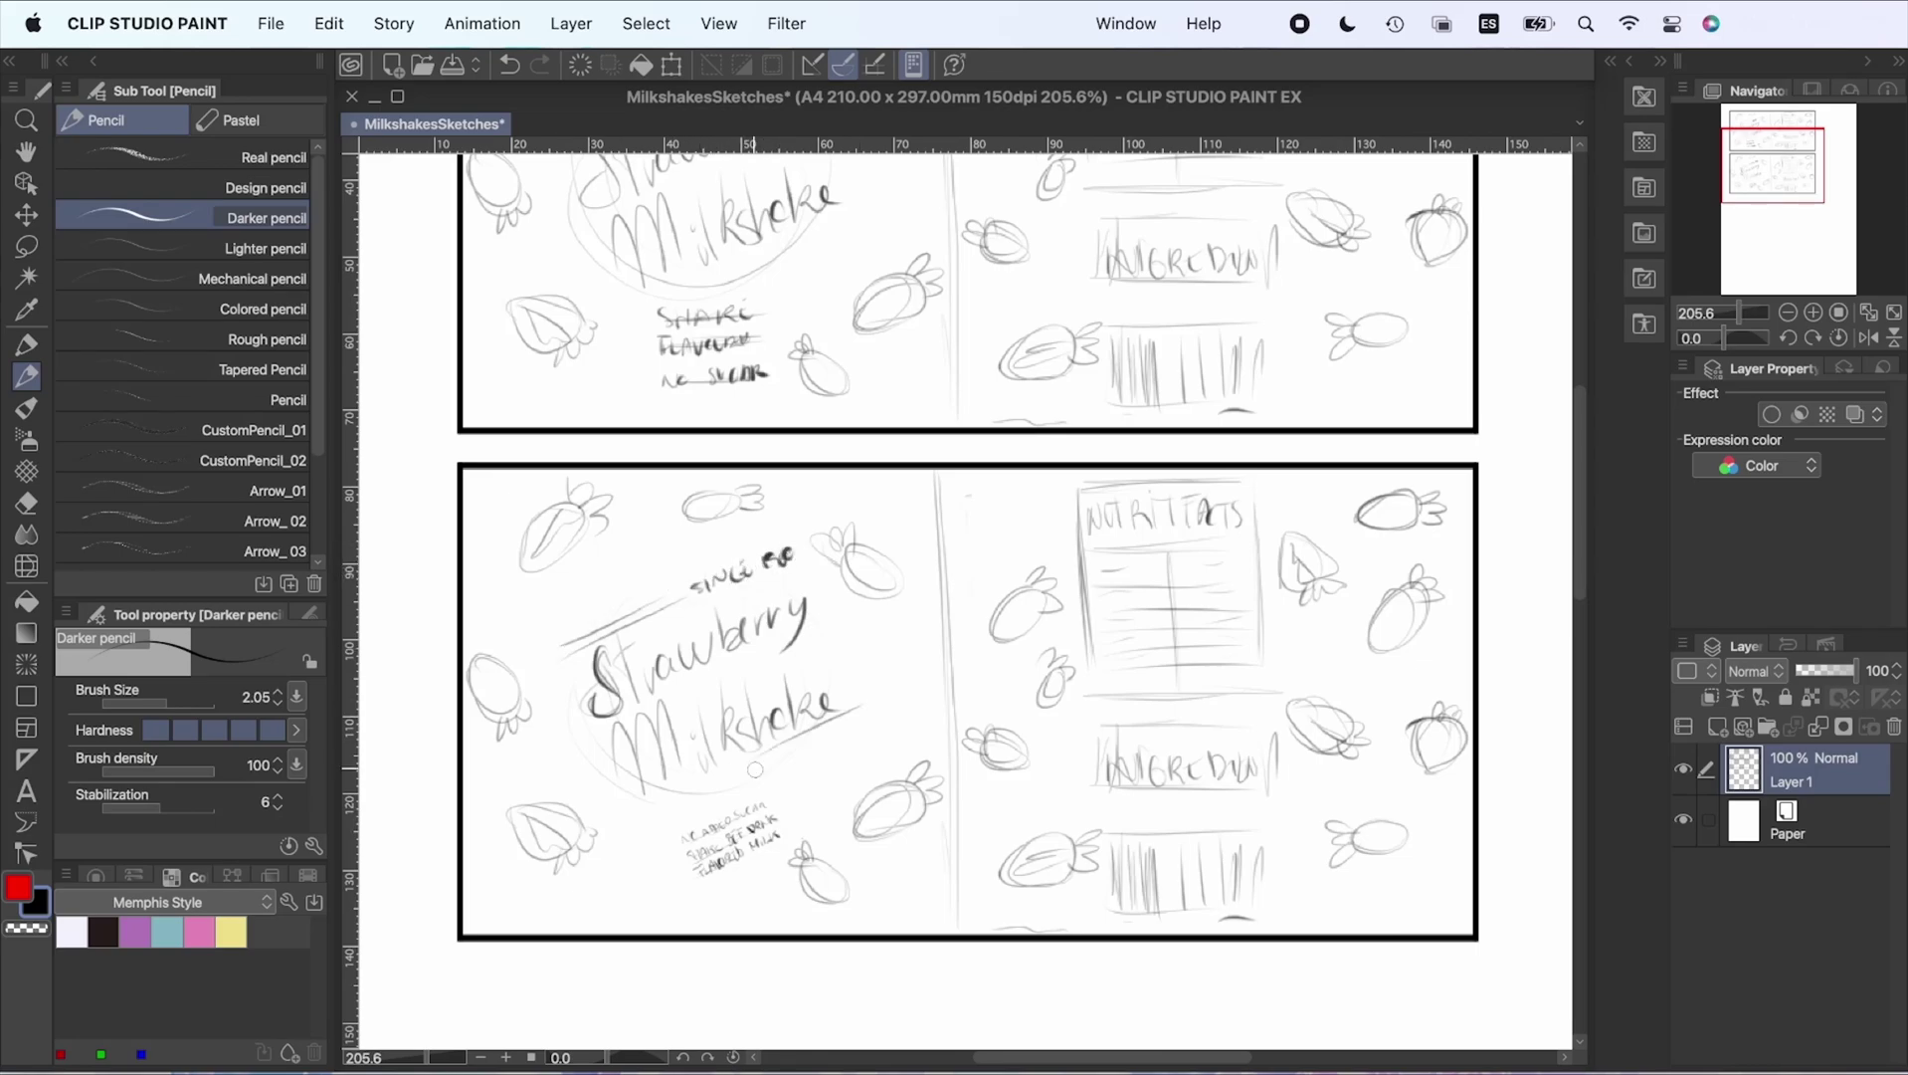
pyautogui.moveTo(758, 767); pyautogui.dragTo(887, 718)
pyautogui.moveTo(780, 757); pyautogui.dragTo(877, 711)
# Lasso and delete the ingredients box and barcode from the lower label
pyautogui.hscroll(1, 755, 770)
pyautogui.click(26, 247)
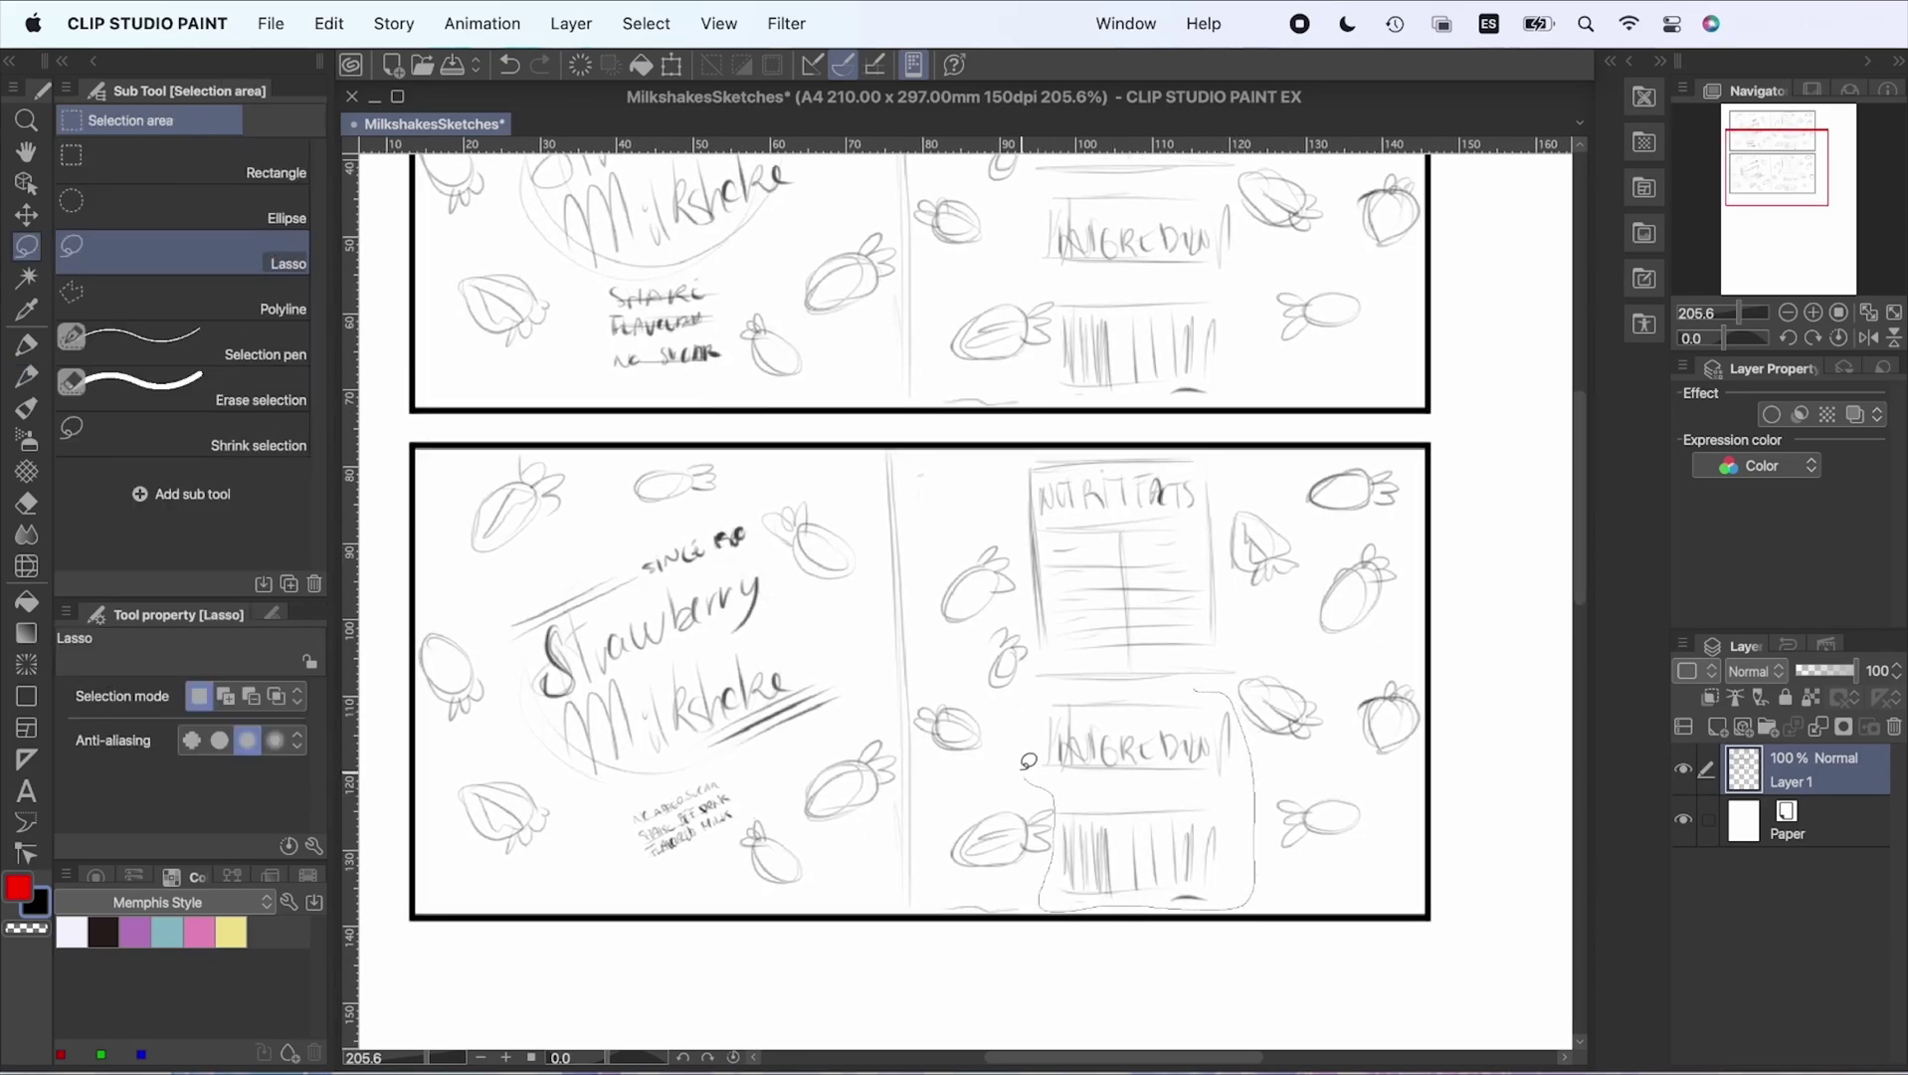
pyautogui.moveTo(1029, 761); pyautogui.dragTo(1054, 683)
pyautogui.press('Delete')
# Move the strawberry beside the removed barcode slightly closer to the lower label's divider
pyautogui.moveTo(1073, 796); pyautogui.dragTo(1062, 784)
pyautogui.press('super+t')
pyautogui.moveTo(1033, 858); pyautogui.dragTo(1001, 858)
pyautogui.press('Return')
pyautogui.press('super+d')
# Lasso the lower label's nutrition facts table and move it down
pyautogui.moveTo(1222, 501); pyautogui.dragTo(1126, 452)
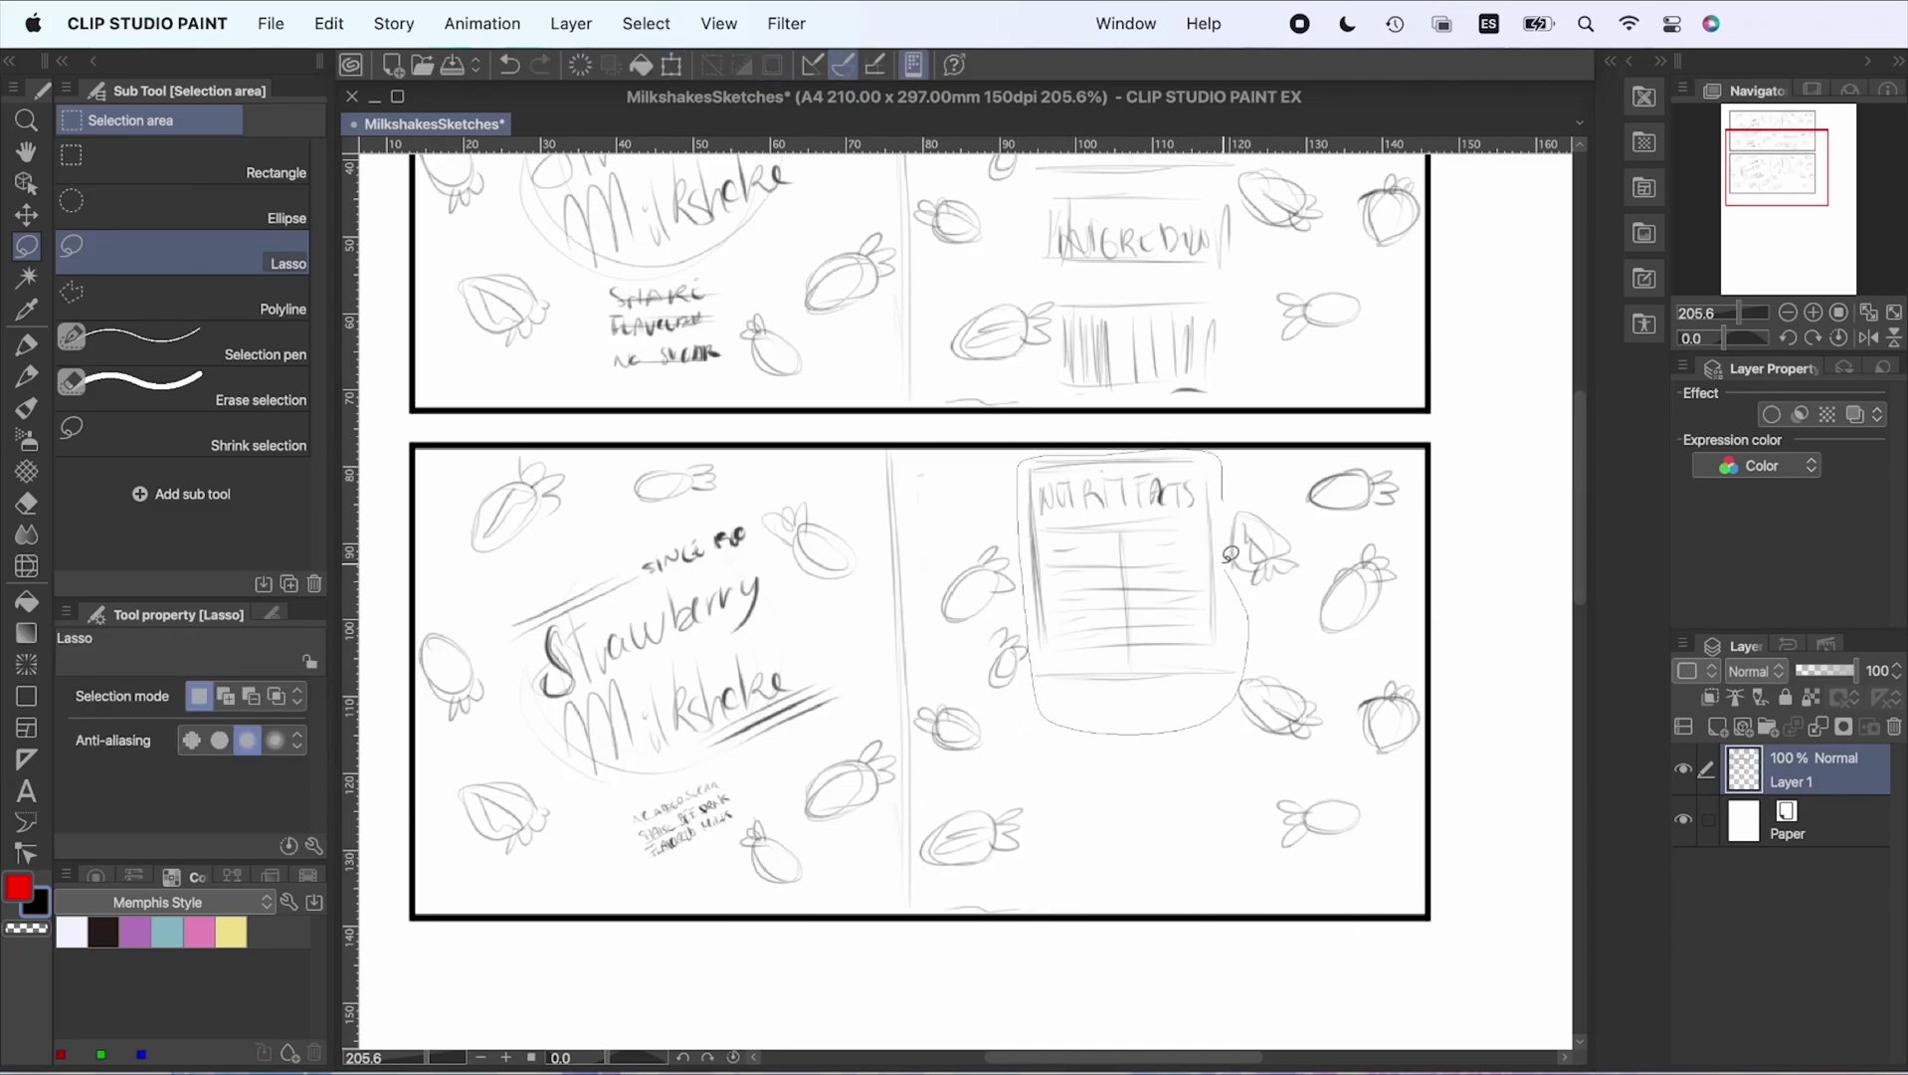
pyautogui.moveTo(1231, 555); pyautogui.dragTo(1226, 504)
pyautogui.press('super+t')
pyautogui.moveTo(1166, 624); pyautogui.dragTo(1163, 721)
pyautogui.press('Return')
# Sketch Best Before and Ingredients sections above the nutrition table and a smaller barcode below it
pyautogui.press('p')
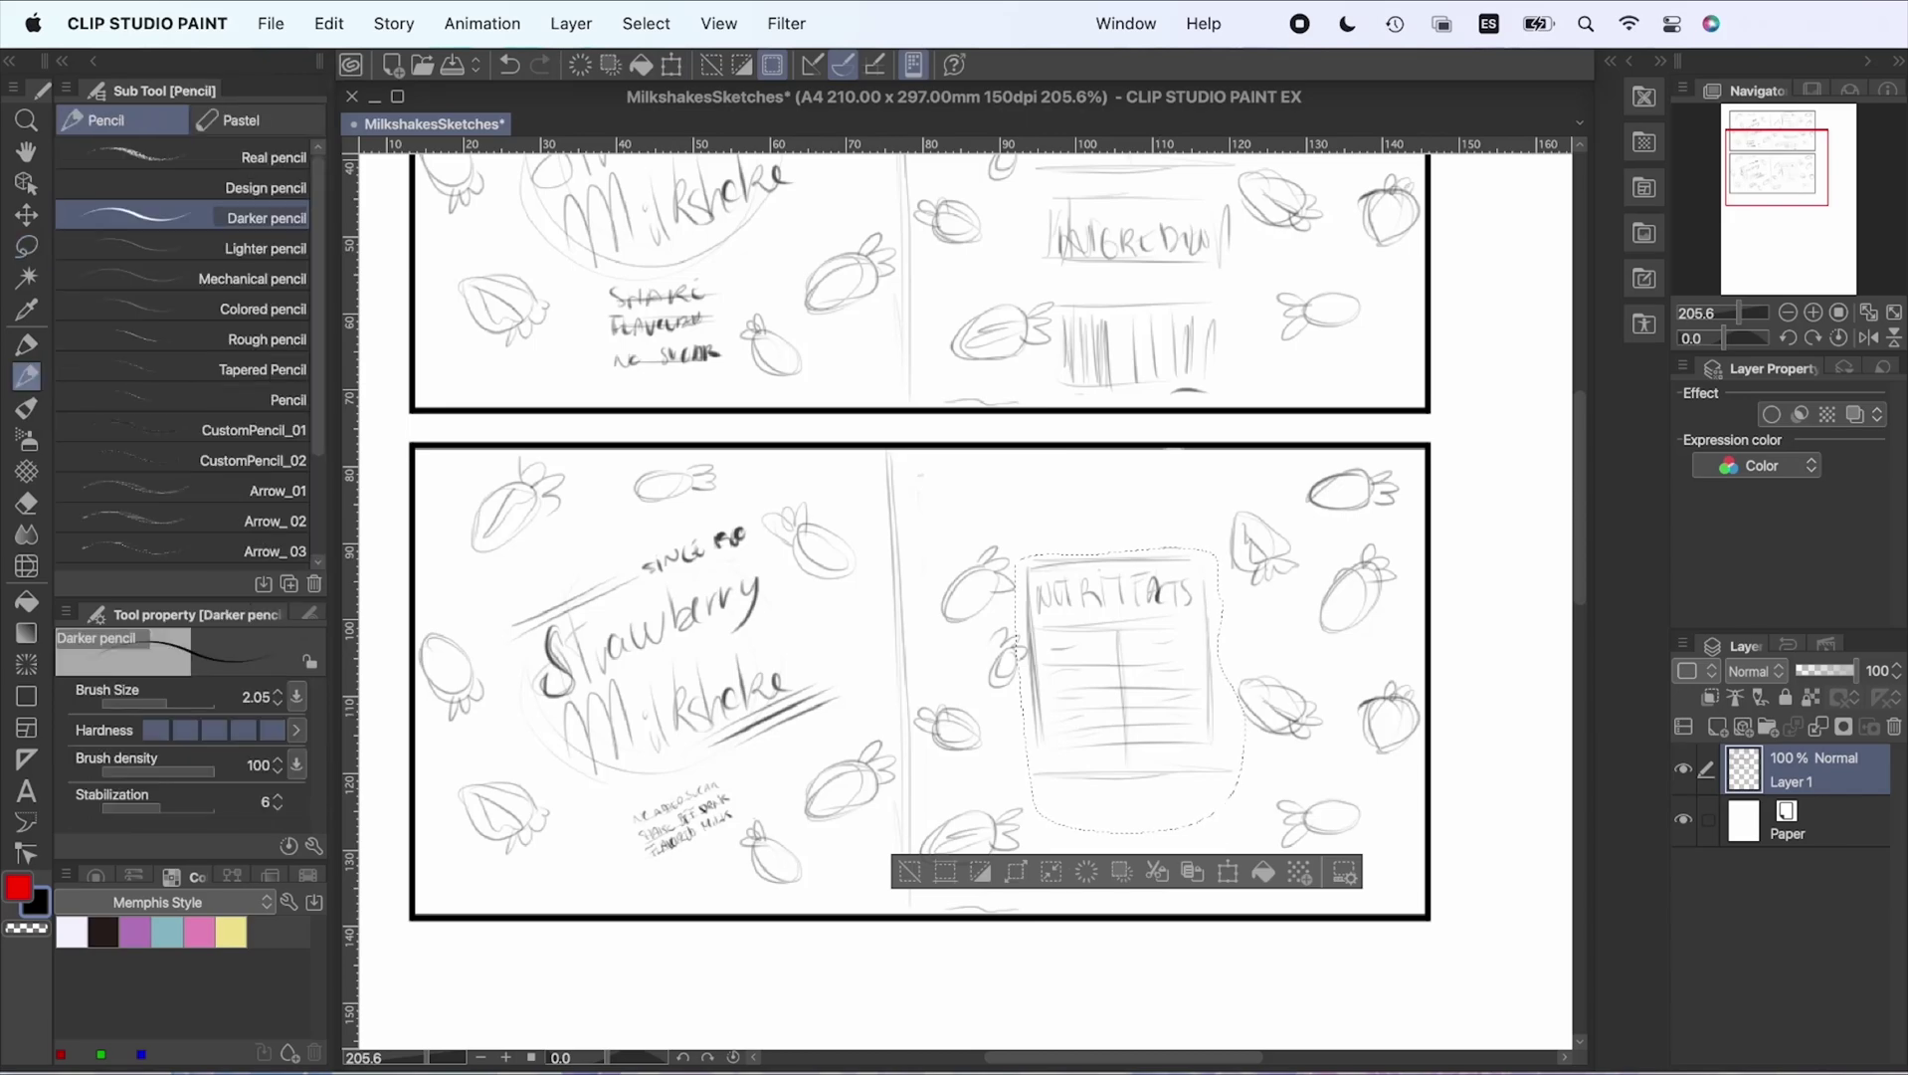
pyautogui.press('super+d')
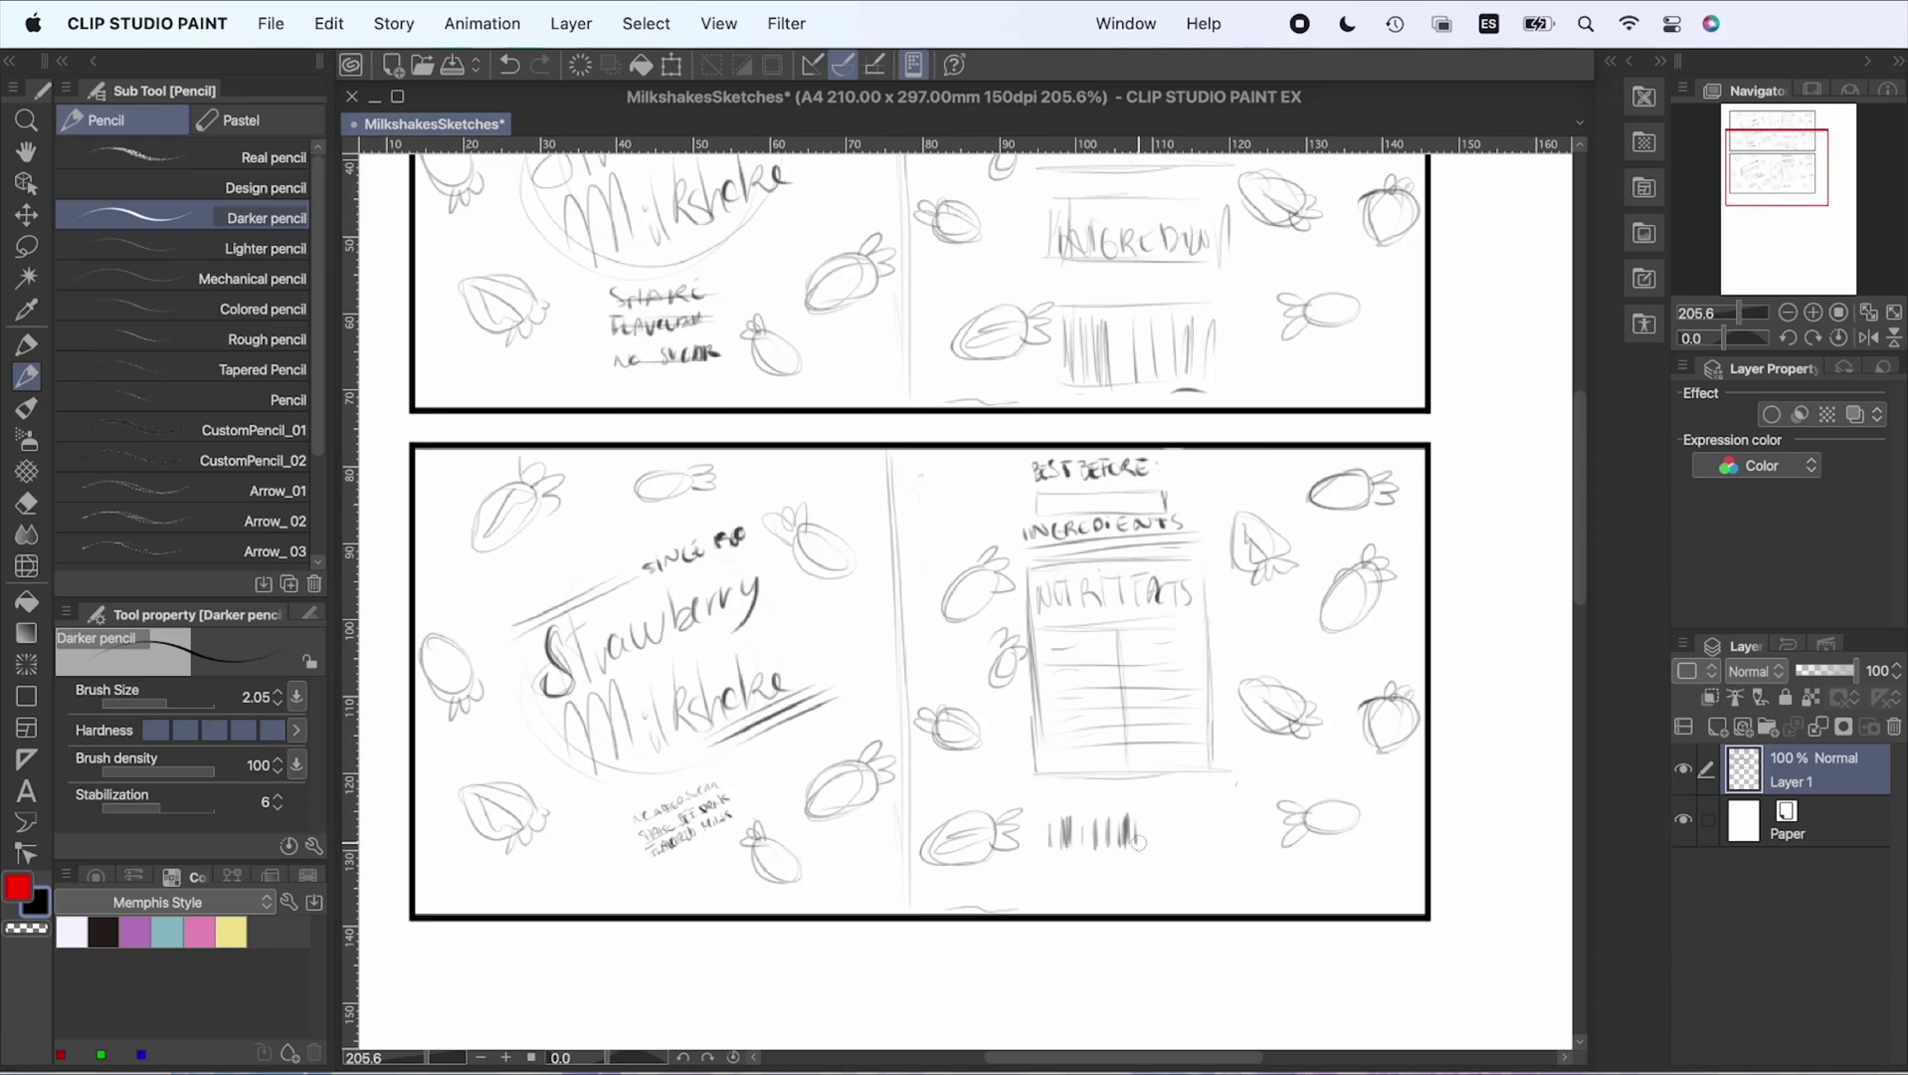
# Lasso the small barcode and shift it right so it sits centred beneath the nutrition table
pyautogui.press('m')
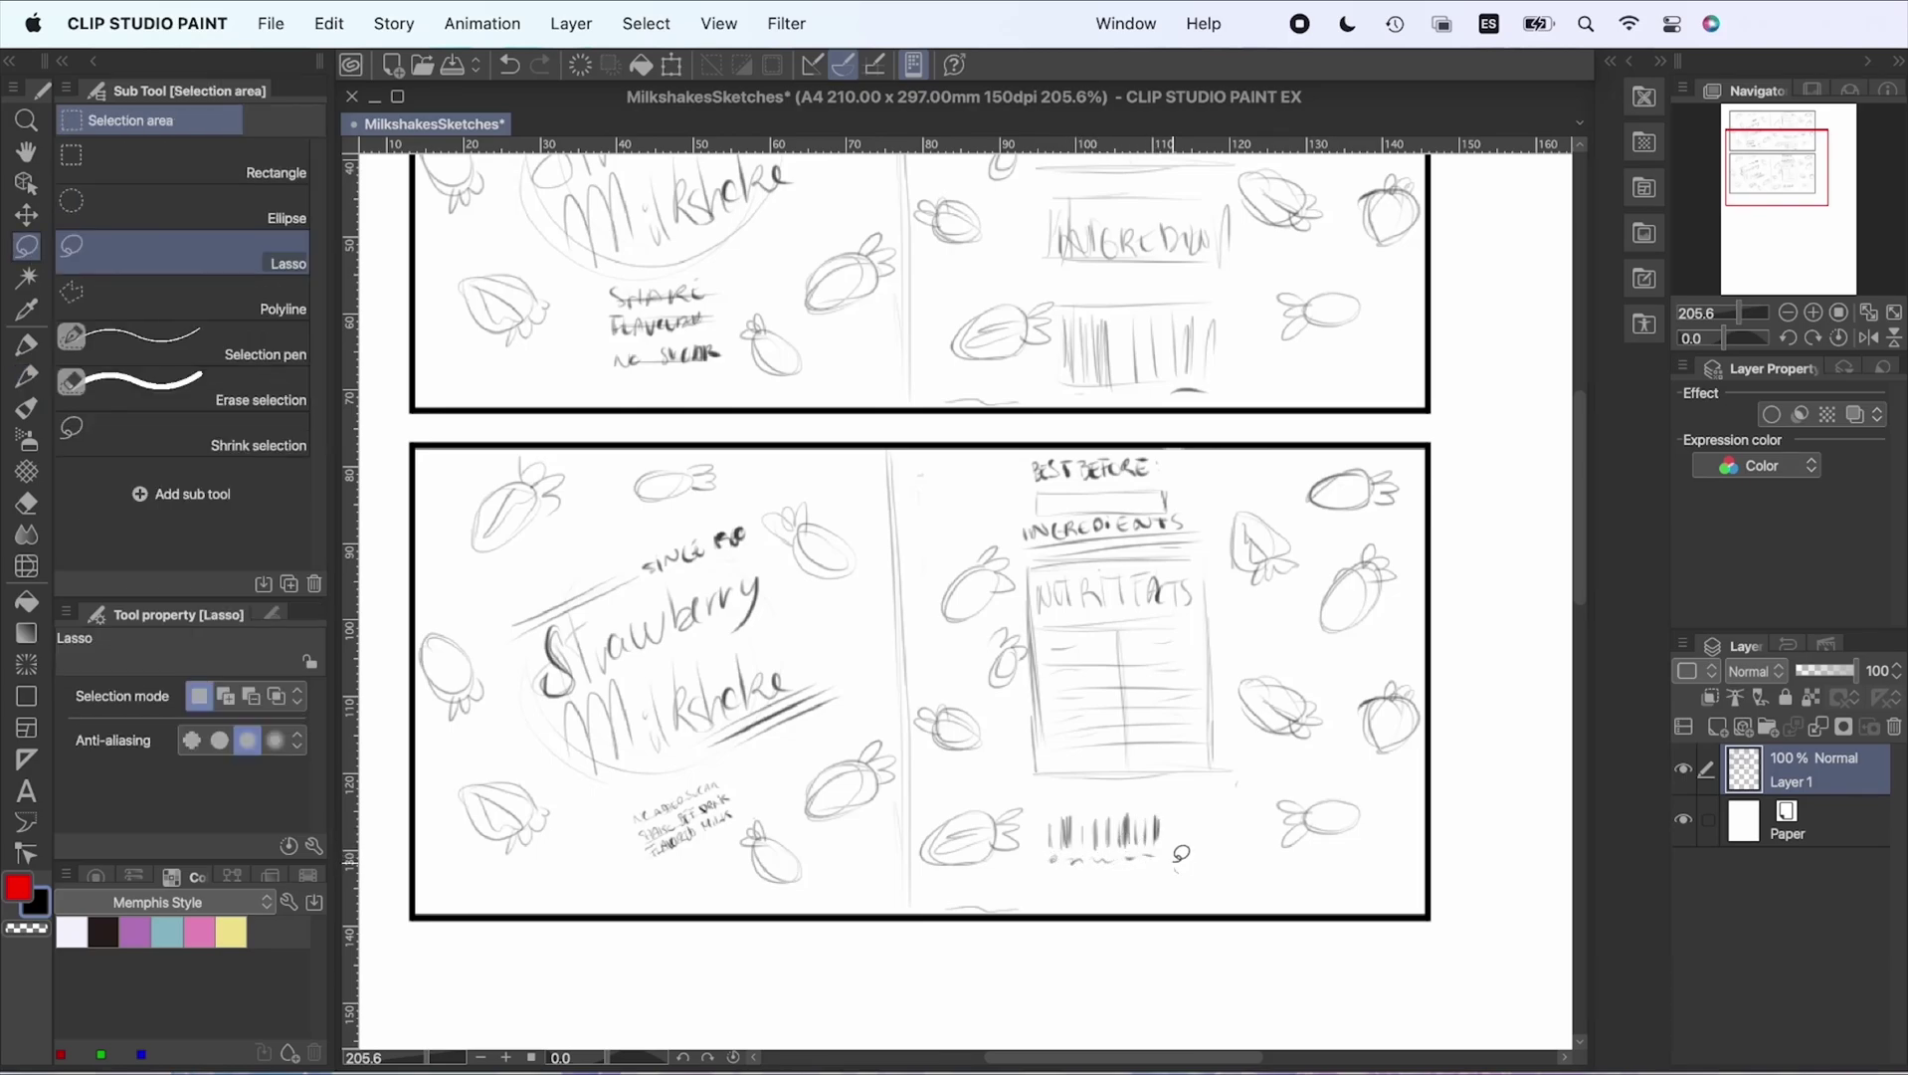
pyautogui.moveTo(1050, 796); pyautogui.dragTo(1044, 811)
pyautogui.press('super+t')
pyautogui.moveTo(1122, 862); pyautogui.dragTo(1157, 864)
pyautogui.press('Return')
pyautogui.hotkey('ctrl', 'd')
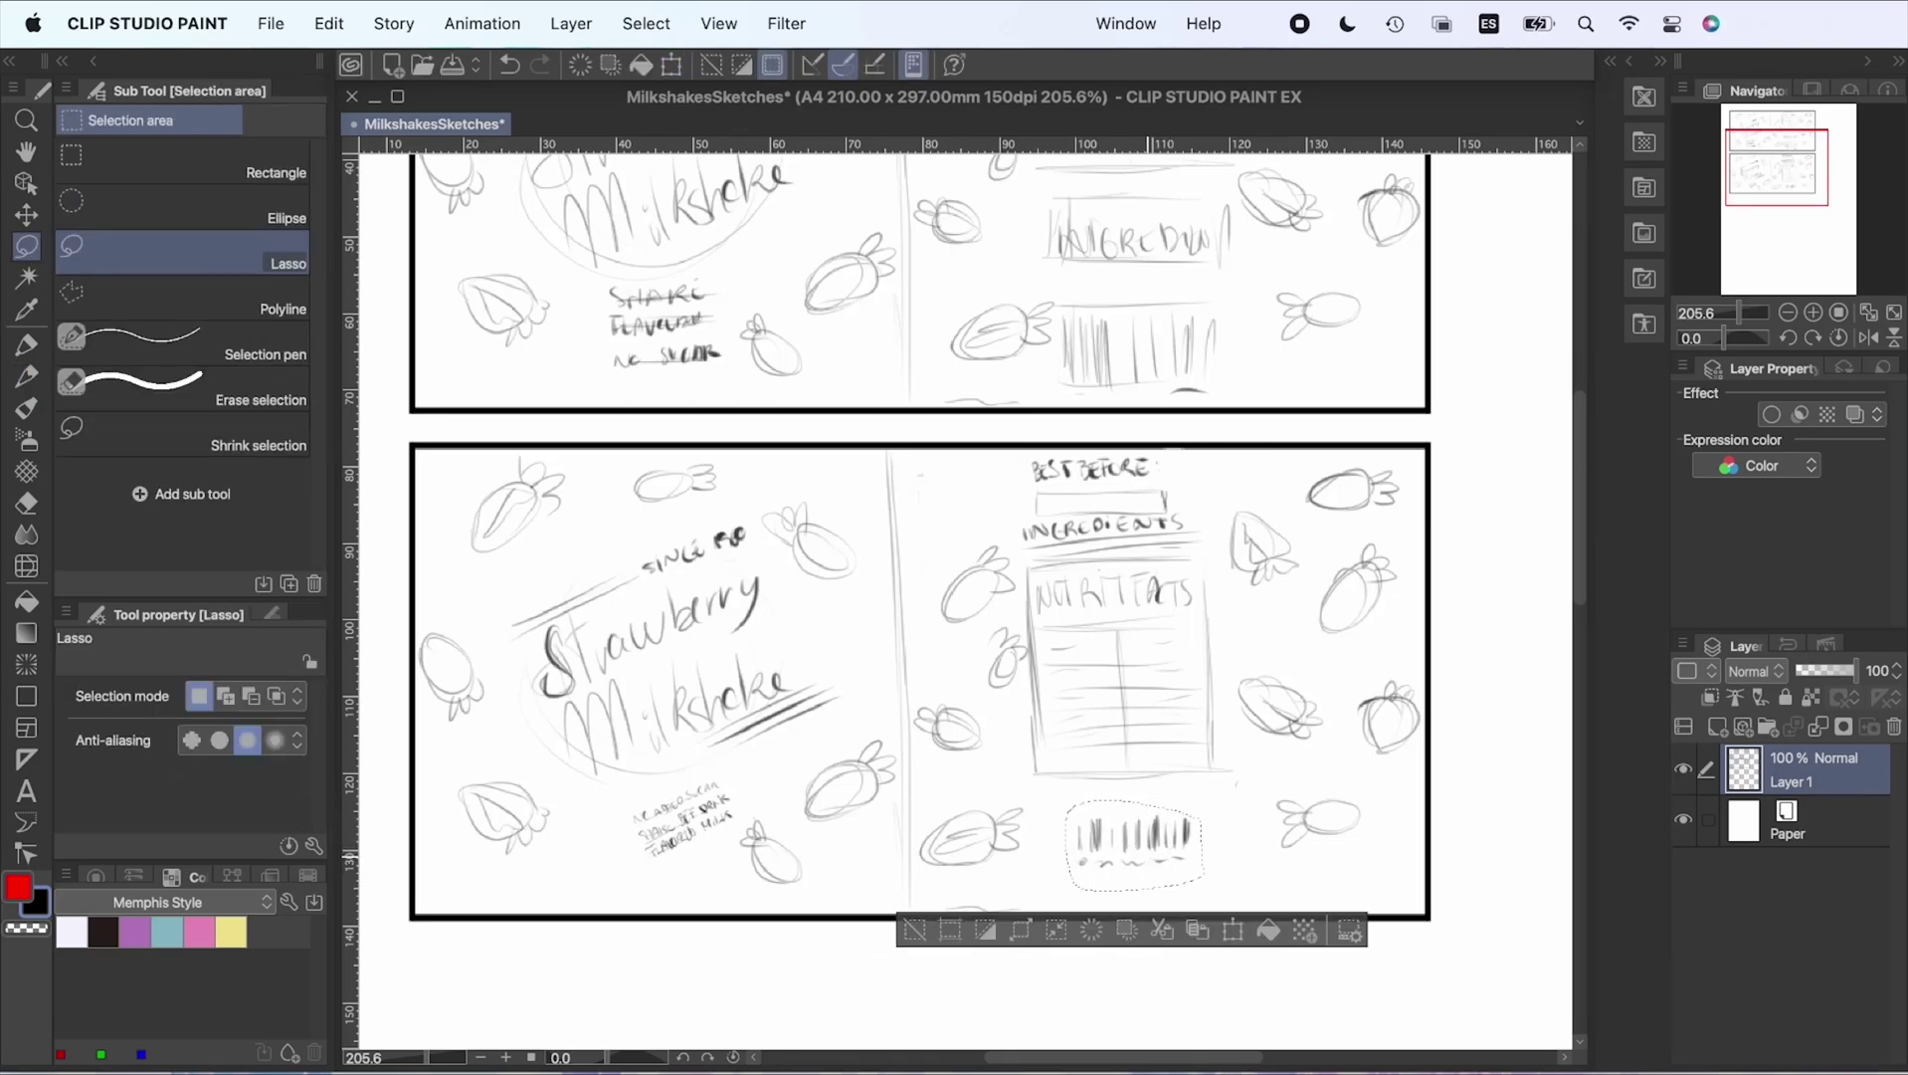
# Sketch the recycling symbol and small marks above the barcode, and thicken the lower Strawberry Milkshake lettering
pyautogui.press('p')
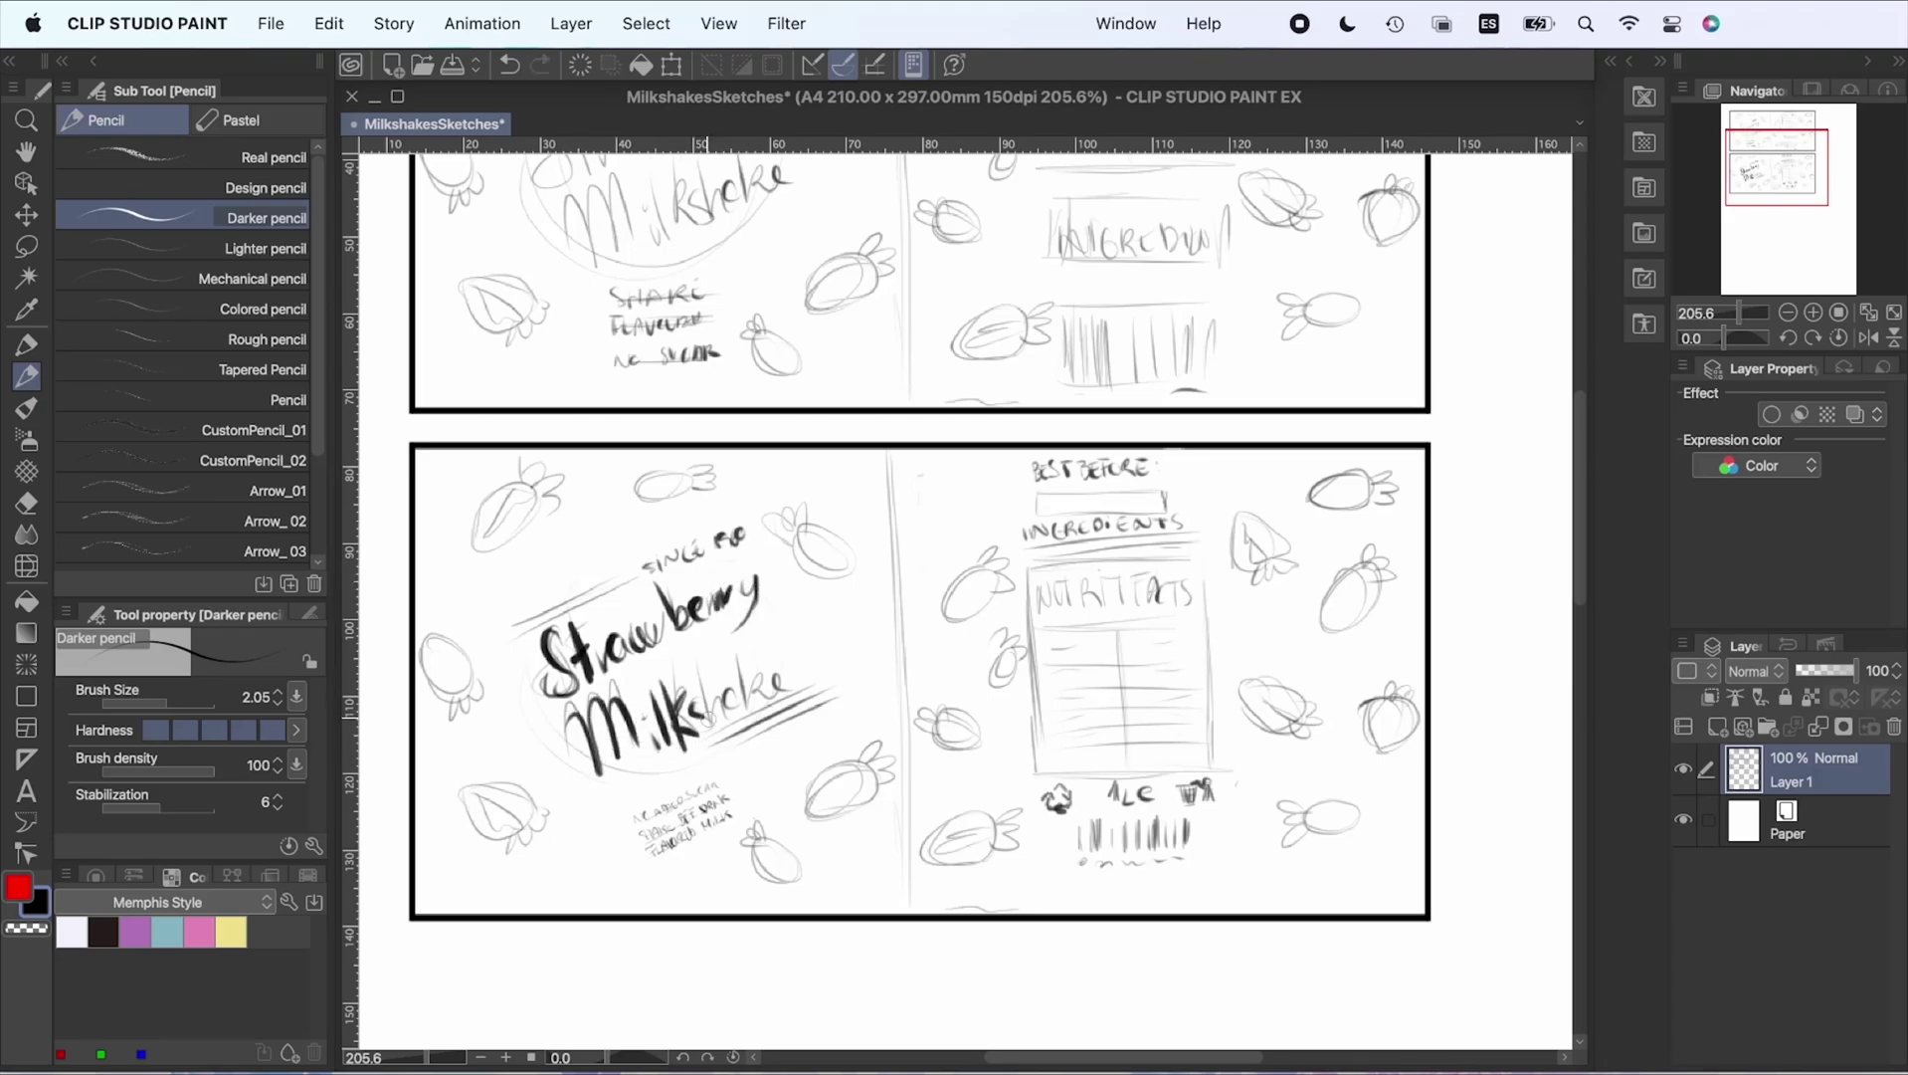
pyautogui.press('m')
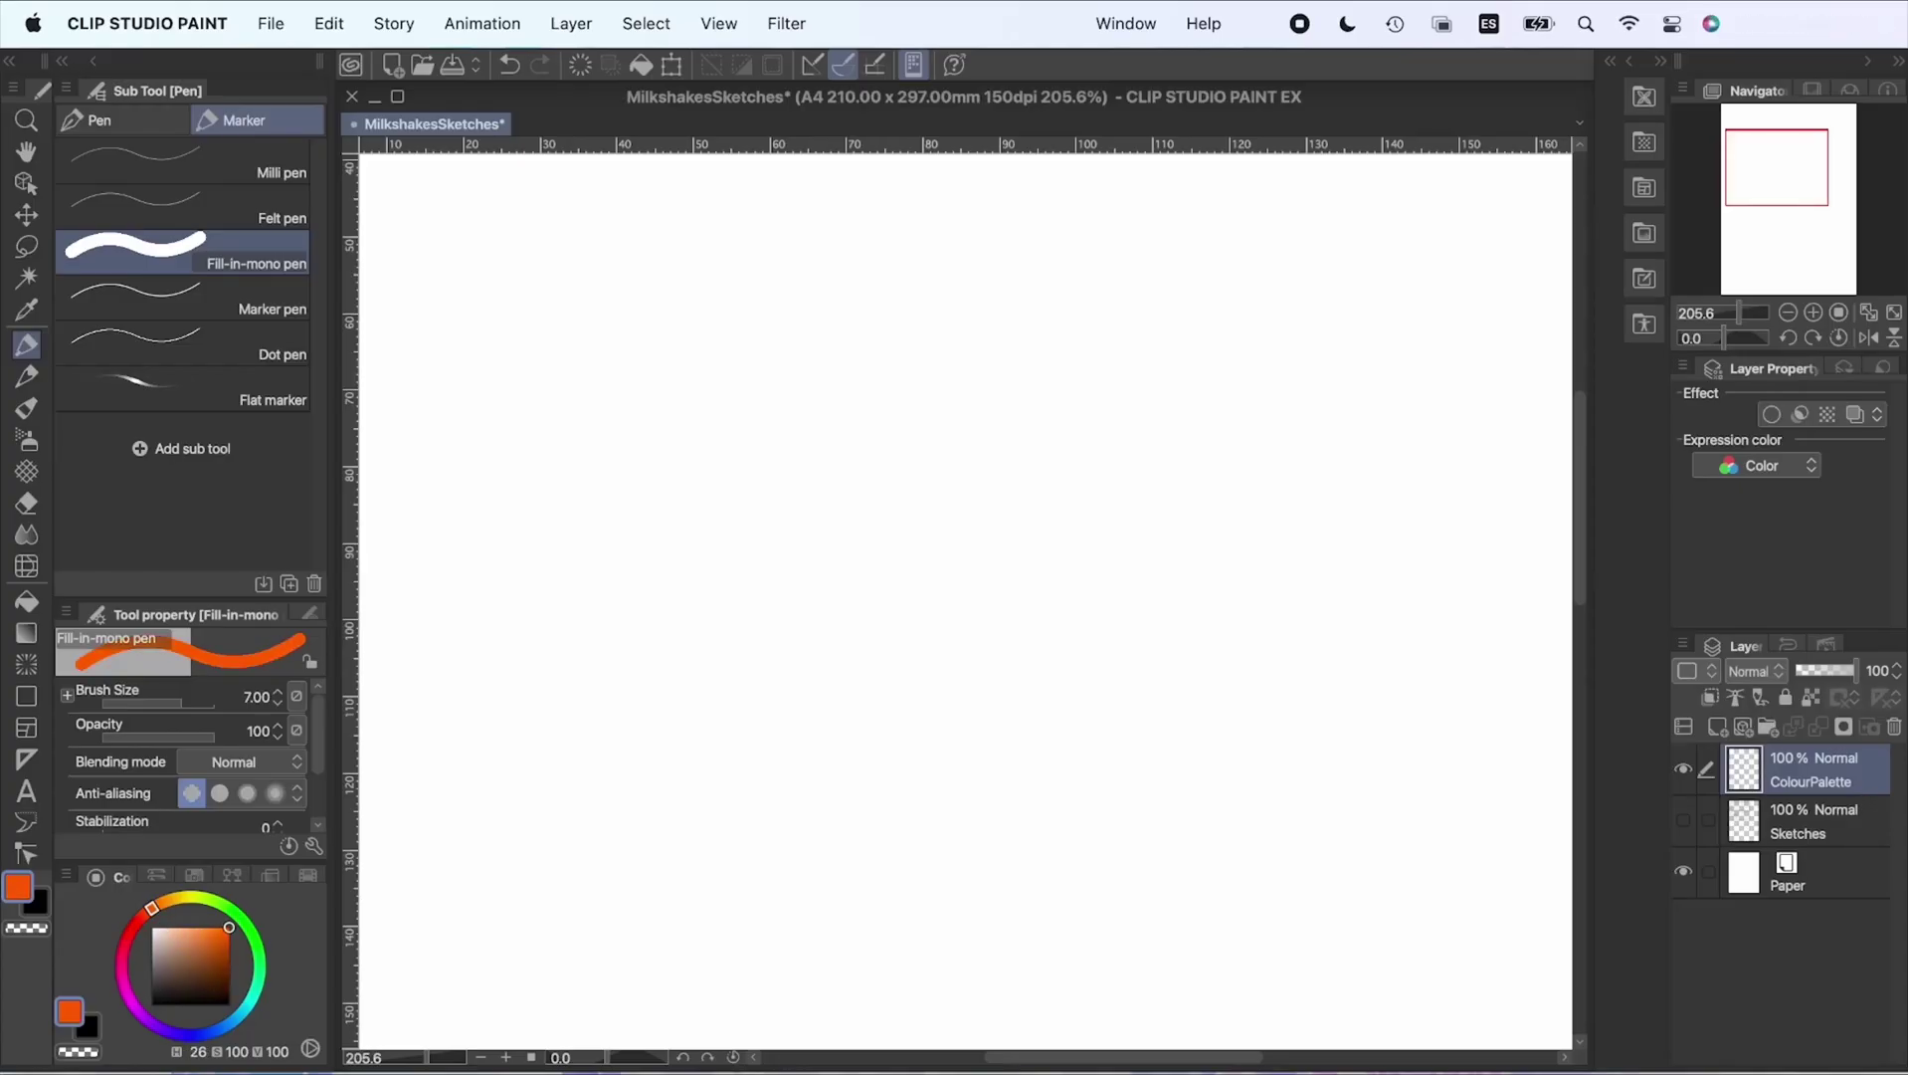
# Paint red-orange, yellow and cream round swatches in a row on the ColourPalette layer with the Fill-in-mono pen
pyautogui.moveTo(543, 358)
pyautogui.mouseDown()
pyautogui.moveTo(537, 393)
pyautogui.moveTo(580, 341)
pyautogui.moveTo(551, 374)
pyautogui.mouseUp()
pyautogui.click(232, 876)
pyautogui.click(225, 917)
pyautogui.moveTo(724, 342); pyautogui.dragTo(729, 375)
pyautogui.click(156, 918)
pyautogui.moveTo(859, 380)
pyautogui.mouseDown()
pyautogui.moveTo(843, 337)
pyautogui.moveTo(872, 390)
pyautogui.moveTo(891, 378)
pyautogui.mouseUp()
# Paint a white and a black swatch to complete the row after the cream one
pyautogui.click(88, 916)
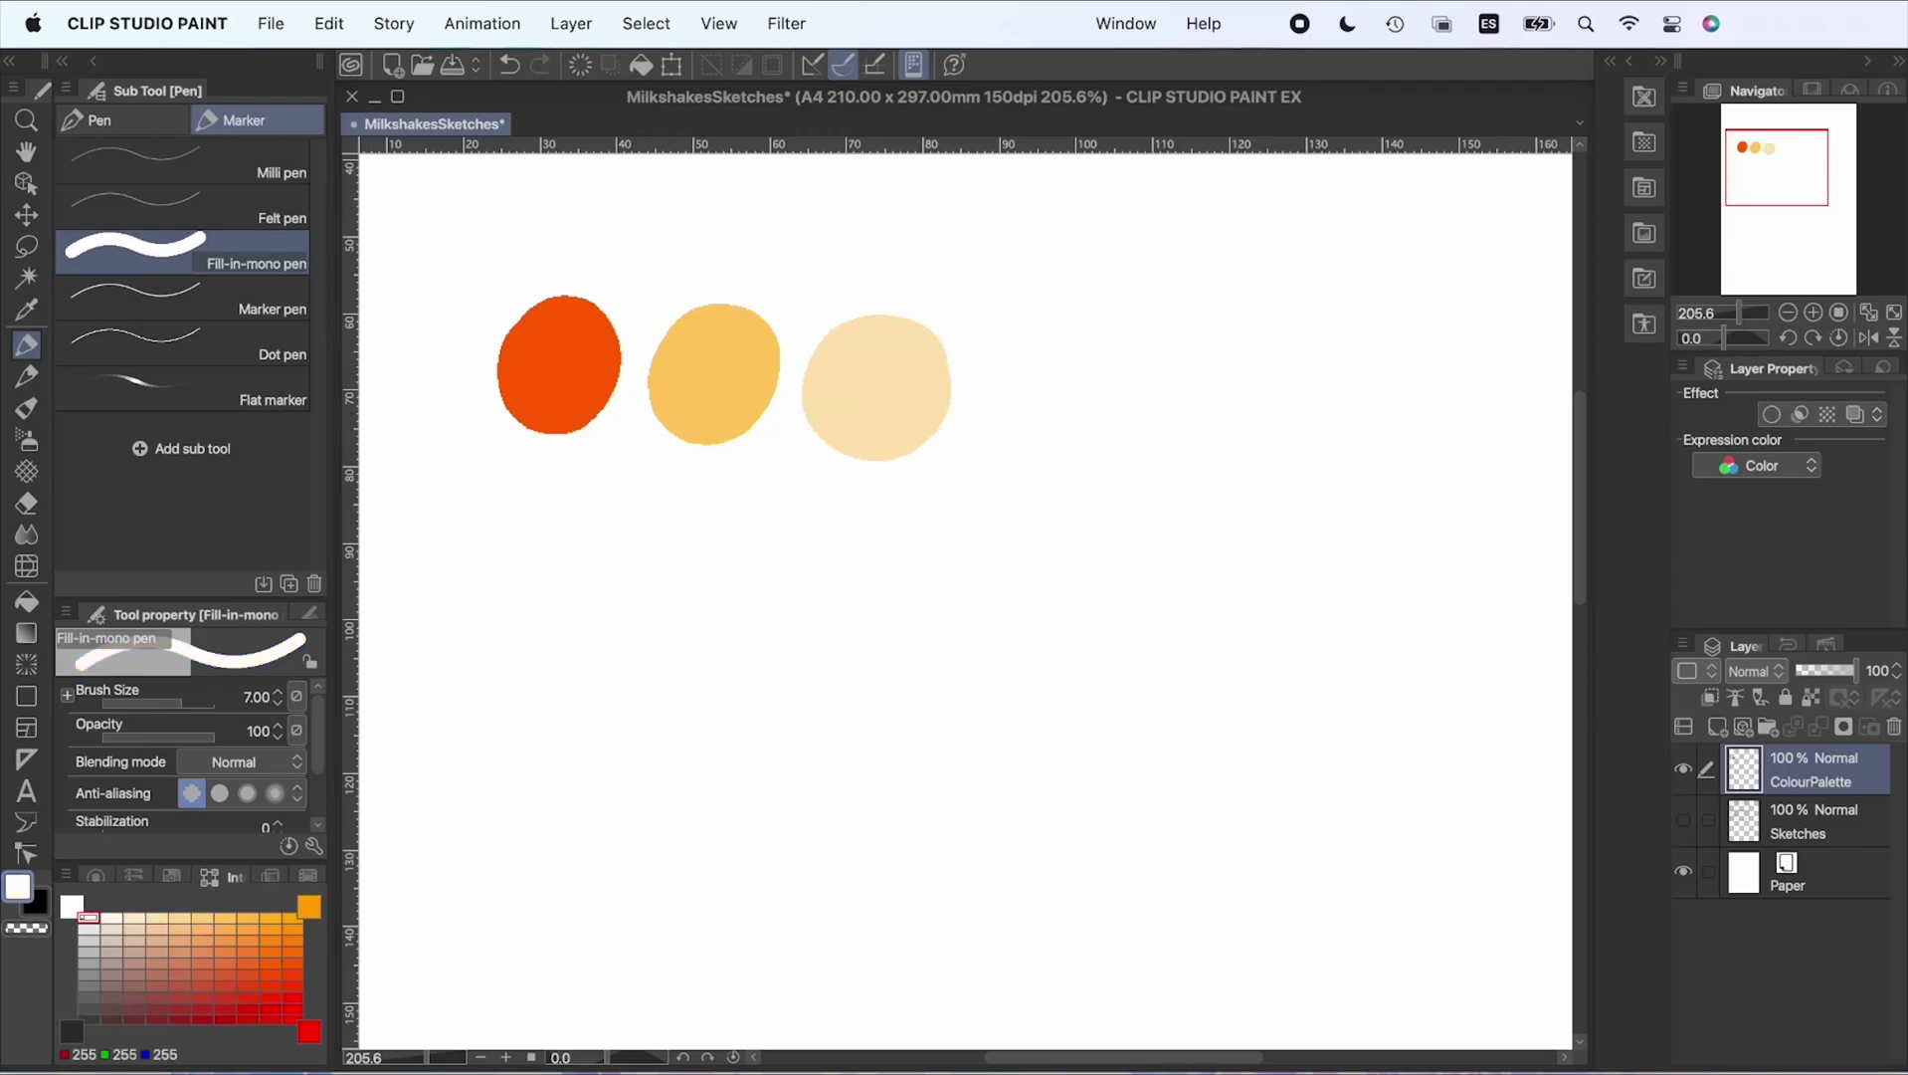
pyautogui.click(38, 903)
pyautogui.moveTo(1234, 355)
pyautogui.mouseDown()
pyautogui.moveTo(1188, 394)
pyautogui.moveTo(1262, 416)
pyautogui.moveTo(1248, 404)
pyautogui.mouseUp()
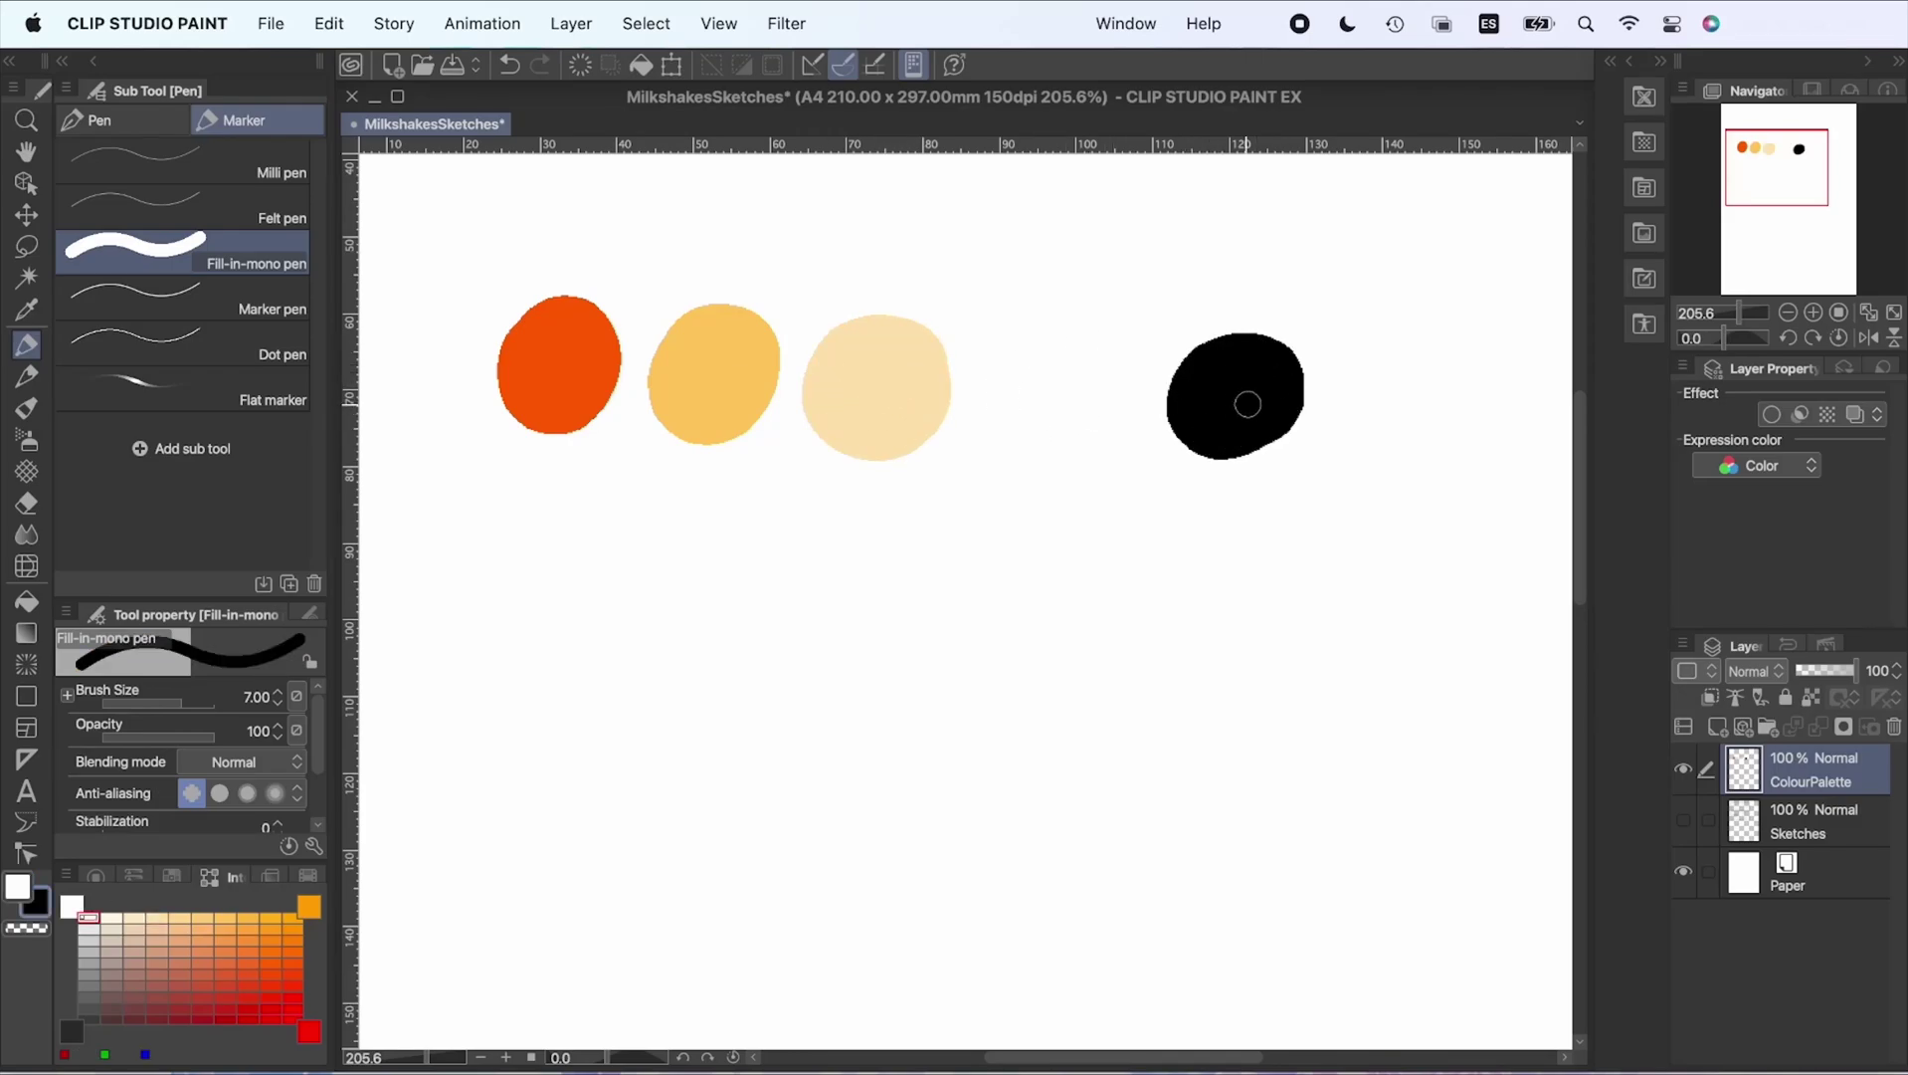
# Add a layer beneath ColourPalette and fill a grey rectangle about 129 by 40 mm behind the swatches
pyautogui.click(1803, 822)
pyautogui.click(1719, 737)
pyautogui.press('m')
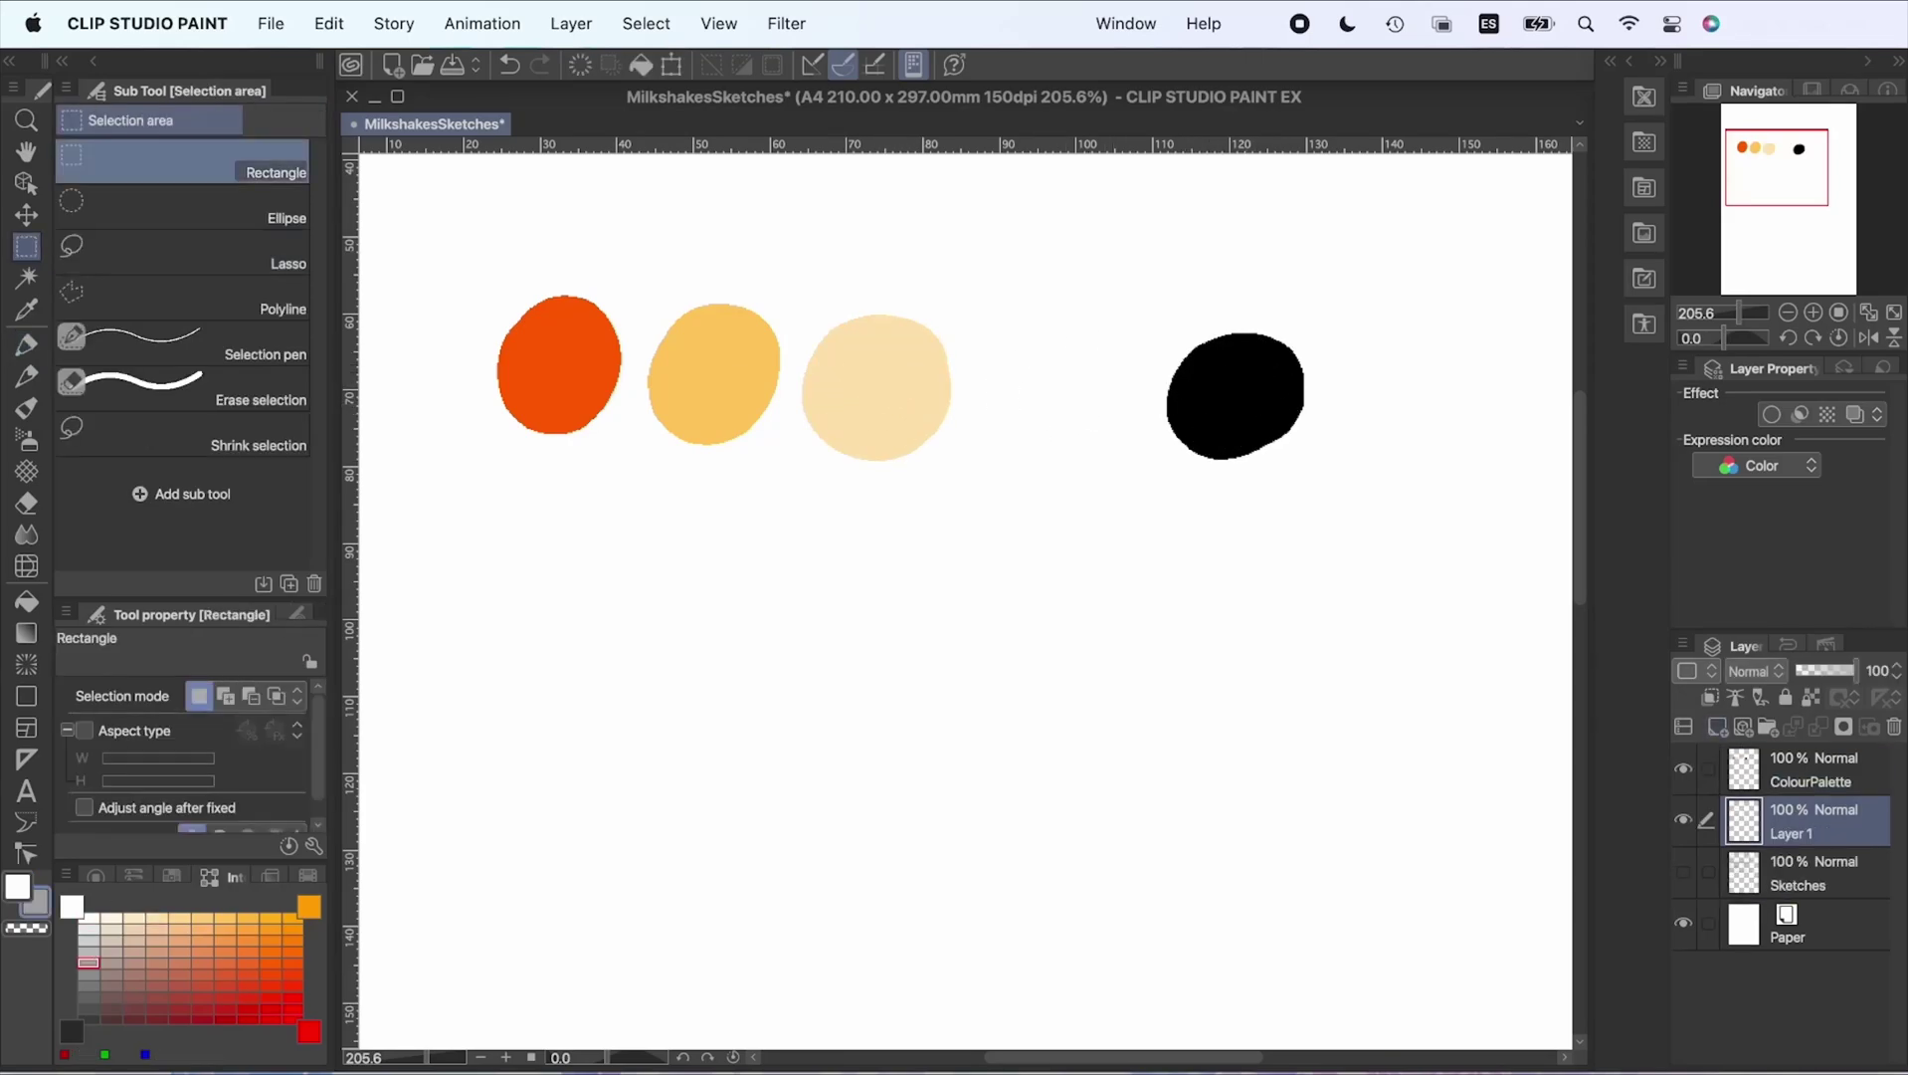
pyautogui.moveTo(446, 229)
pyautogui.mouseDown()
pyautogui.moveTo(1433, 501)
pyautogui.moveTo(1449, 539)
pyautogui.moveTo(1424, 517)
pyautogui.mouseUp()
pyautogui.click(641, 66)
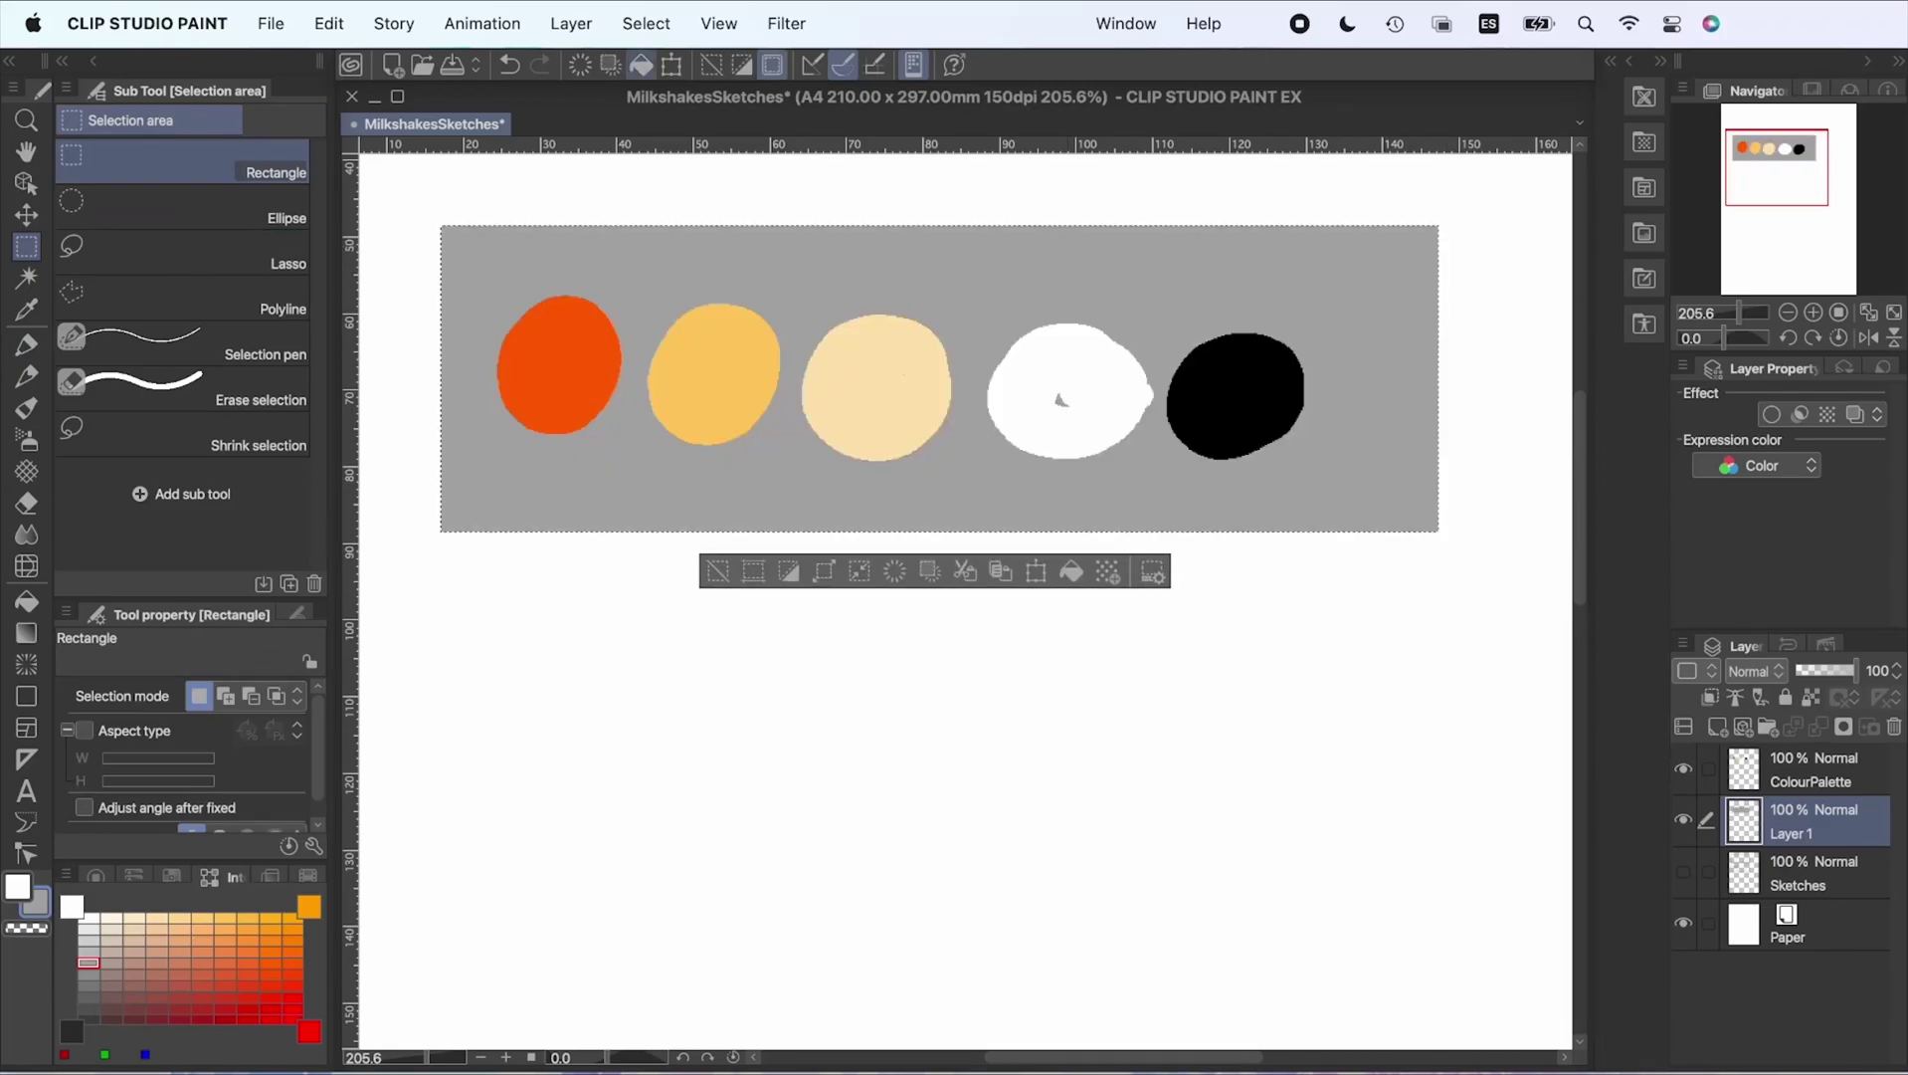
pyautogui.press('super+d')
# Fill the small gap in the white swatch on the ColourPalette layer, then select the grey backdrop's layer
pyautogui.click(1811, 771)
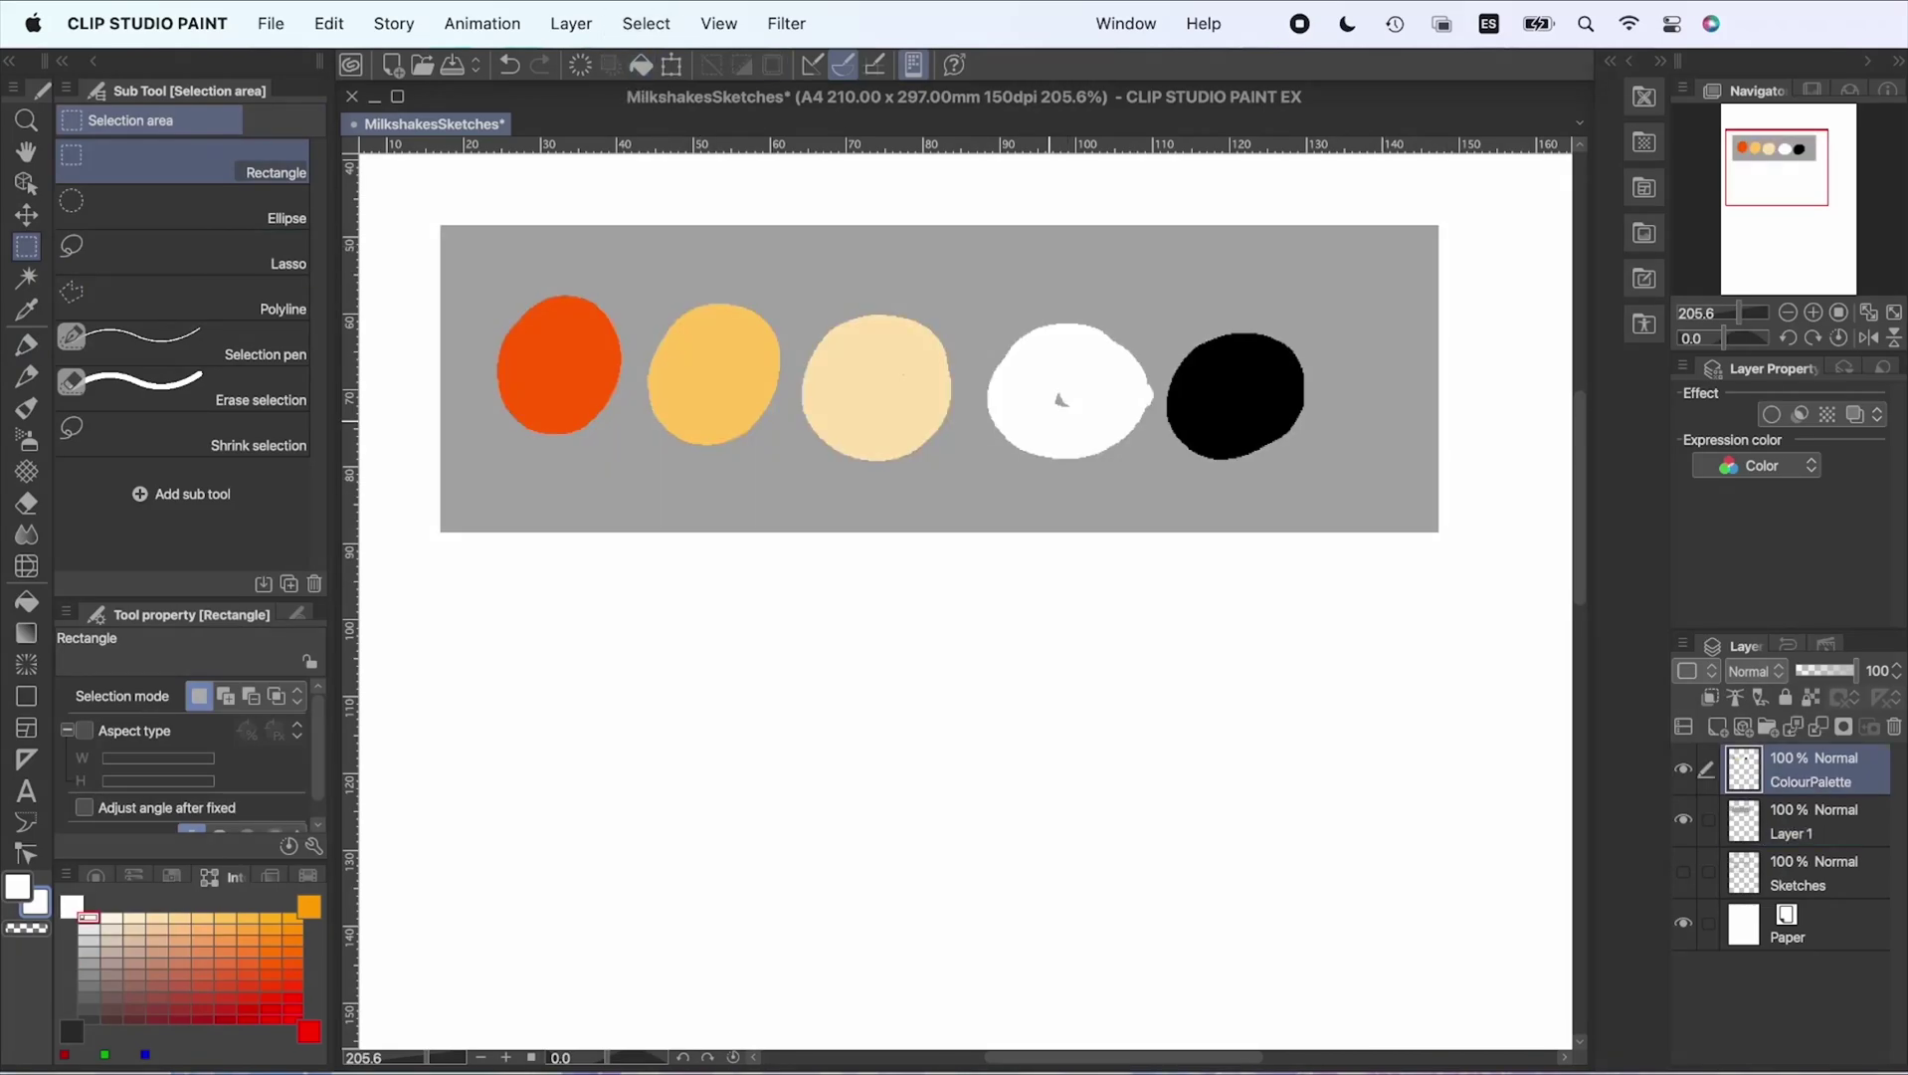
pyautogui.click(26, 345)
pyautogui.moveTo(1061, 400); pyautogui.dragTo(1066, 378)
pyautogui.click(1813, 822)
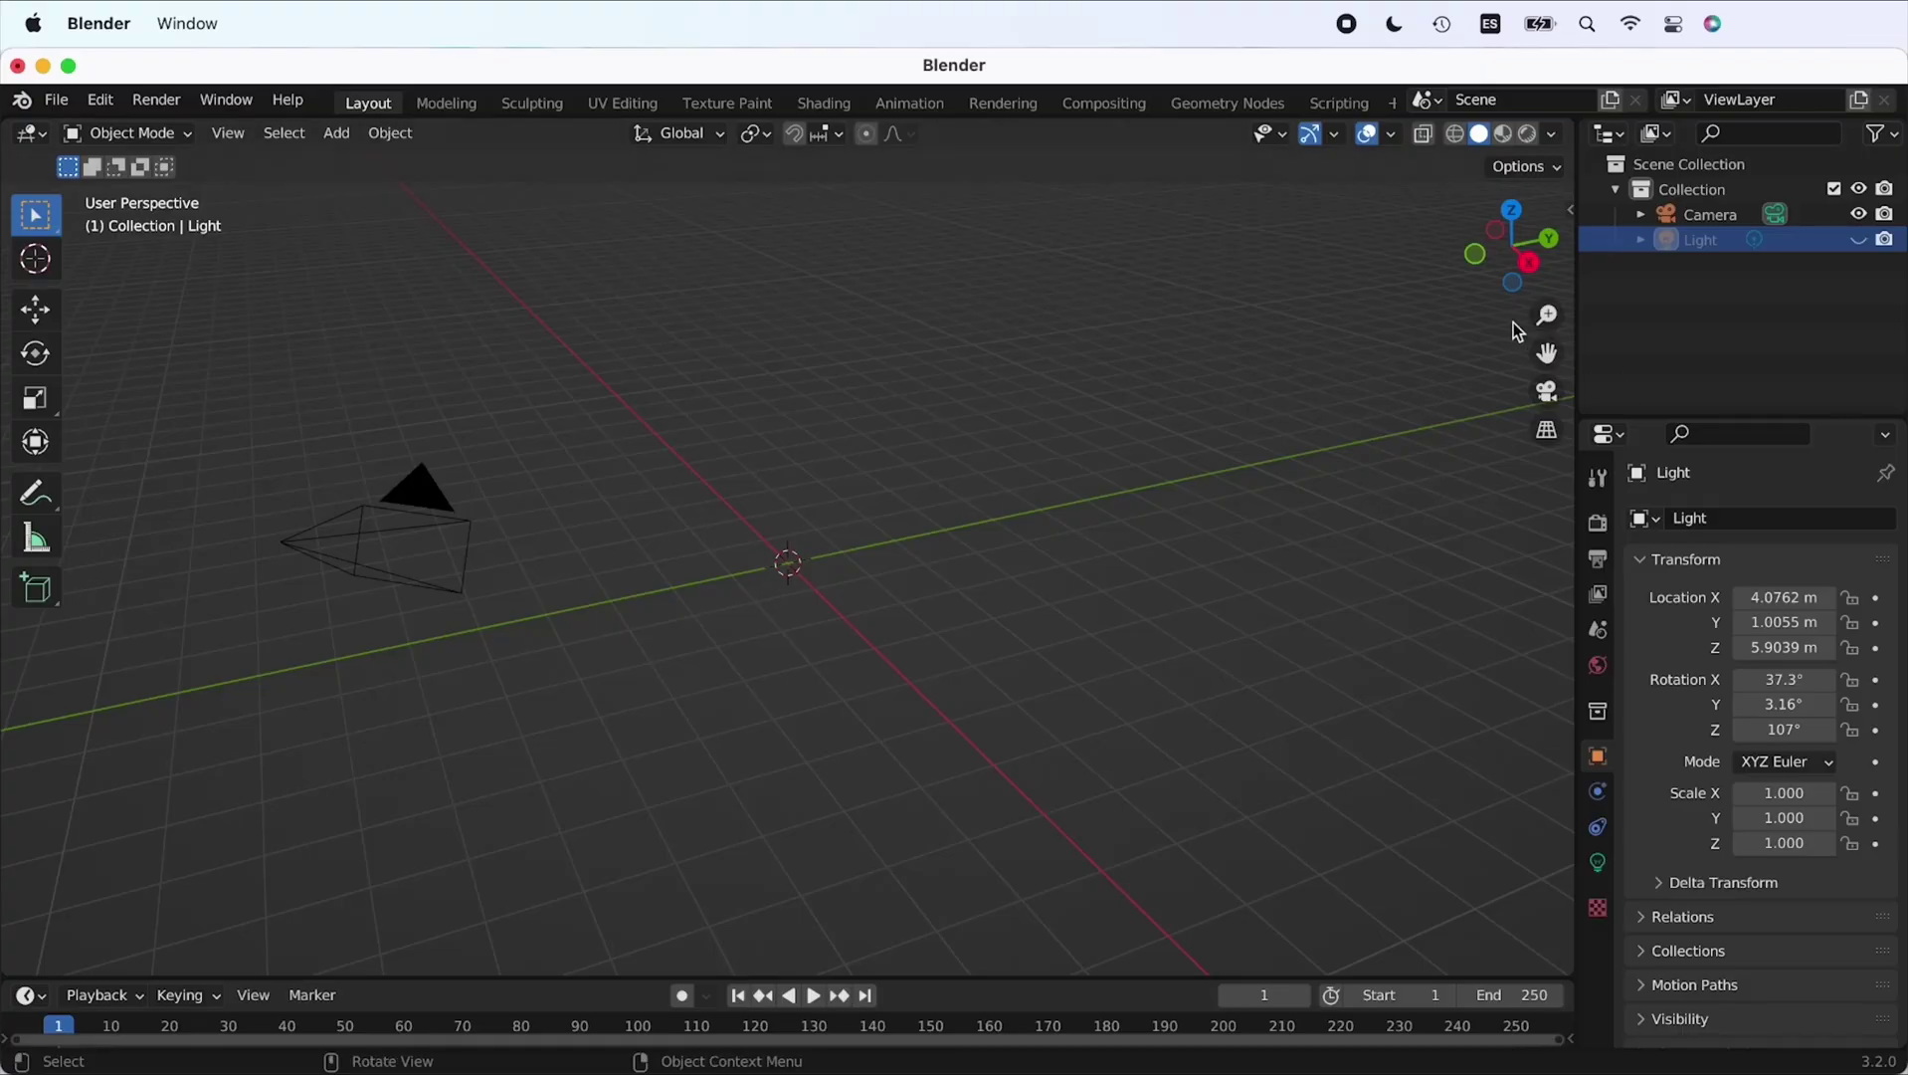
# In Blender, add the bottle drawing as a reference image aligned to the Right Orthographic view
pyautogui.click(1518, 279)
pyautogui.hotkey('shift', 'a')
pyautogui.moveTo(768, 556)
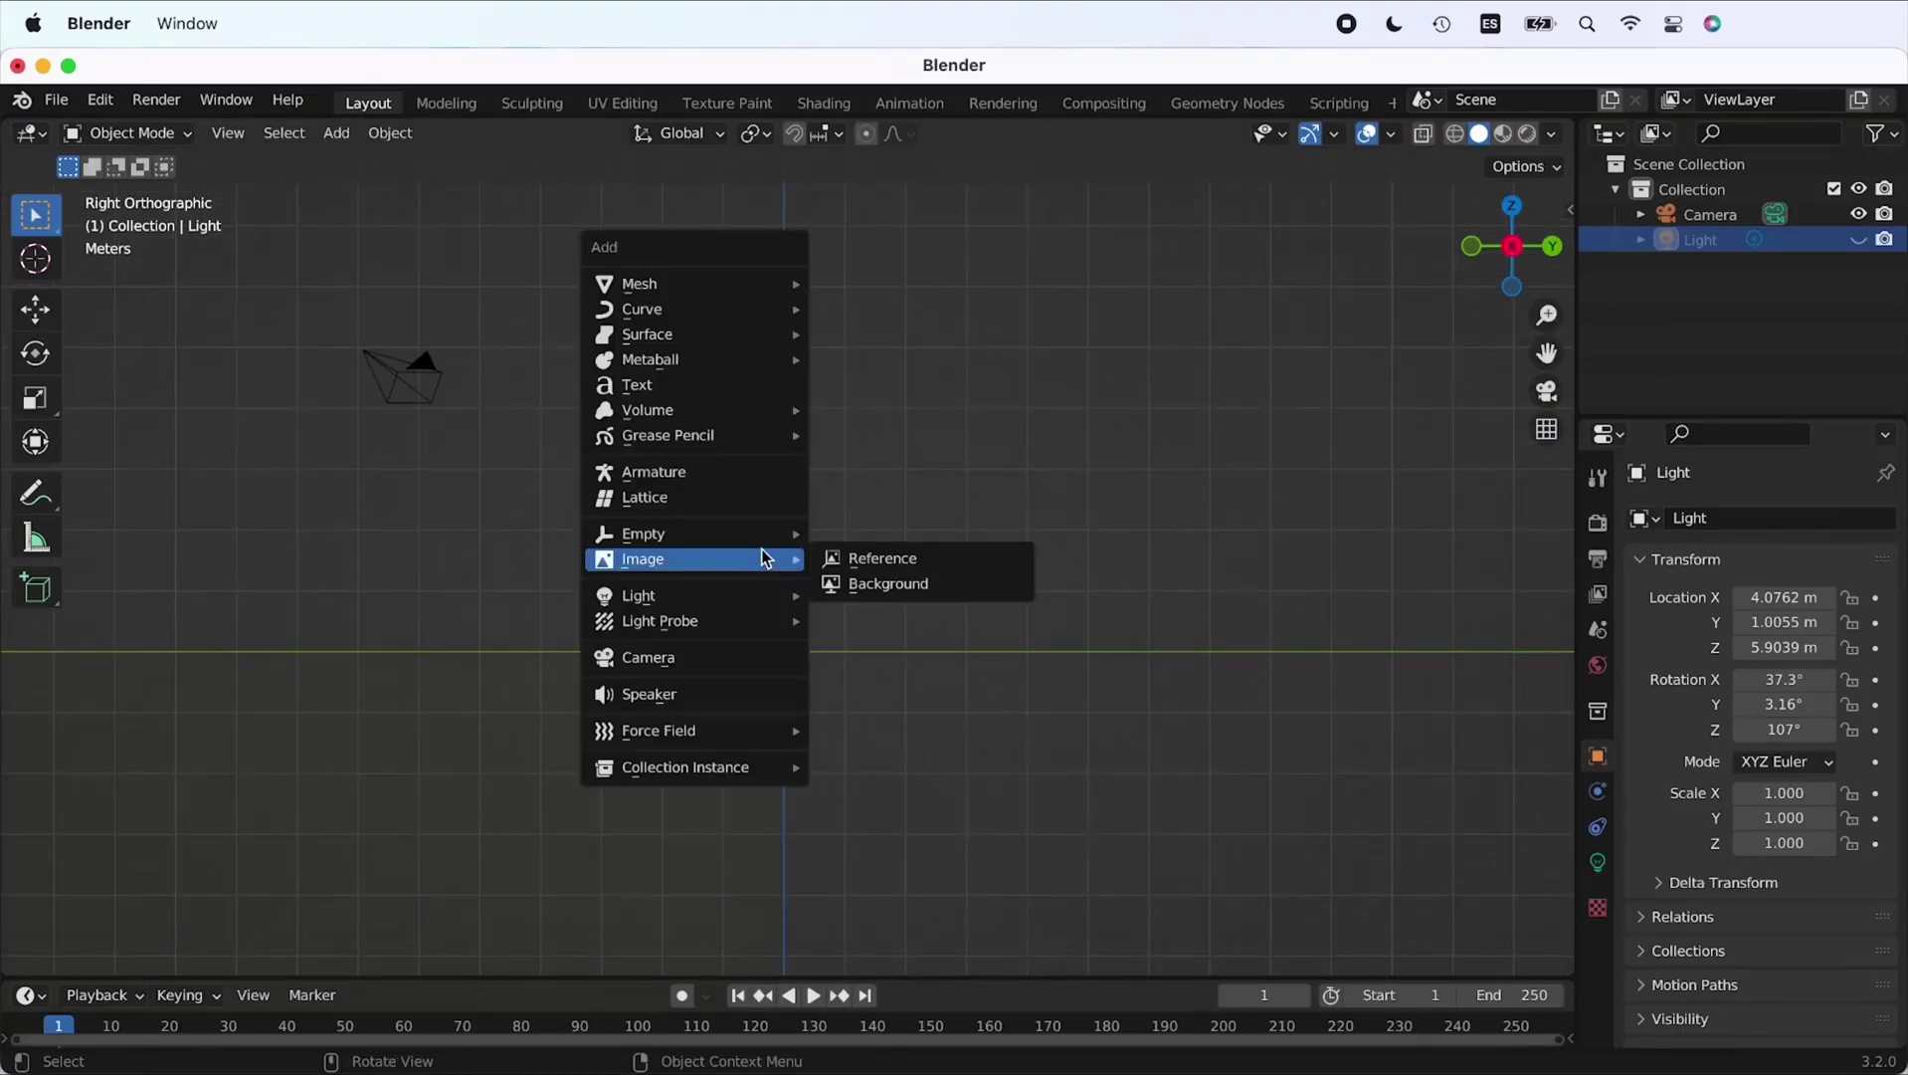
pyautogui.click(873, 555)
pyautogui.click(668, 353)
pyautogui.click(1539, 928)
pyautogui.scroll(3, 759, 737)
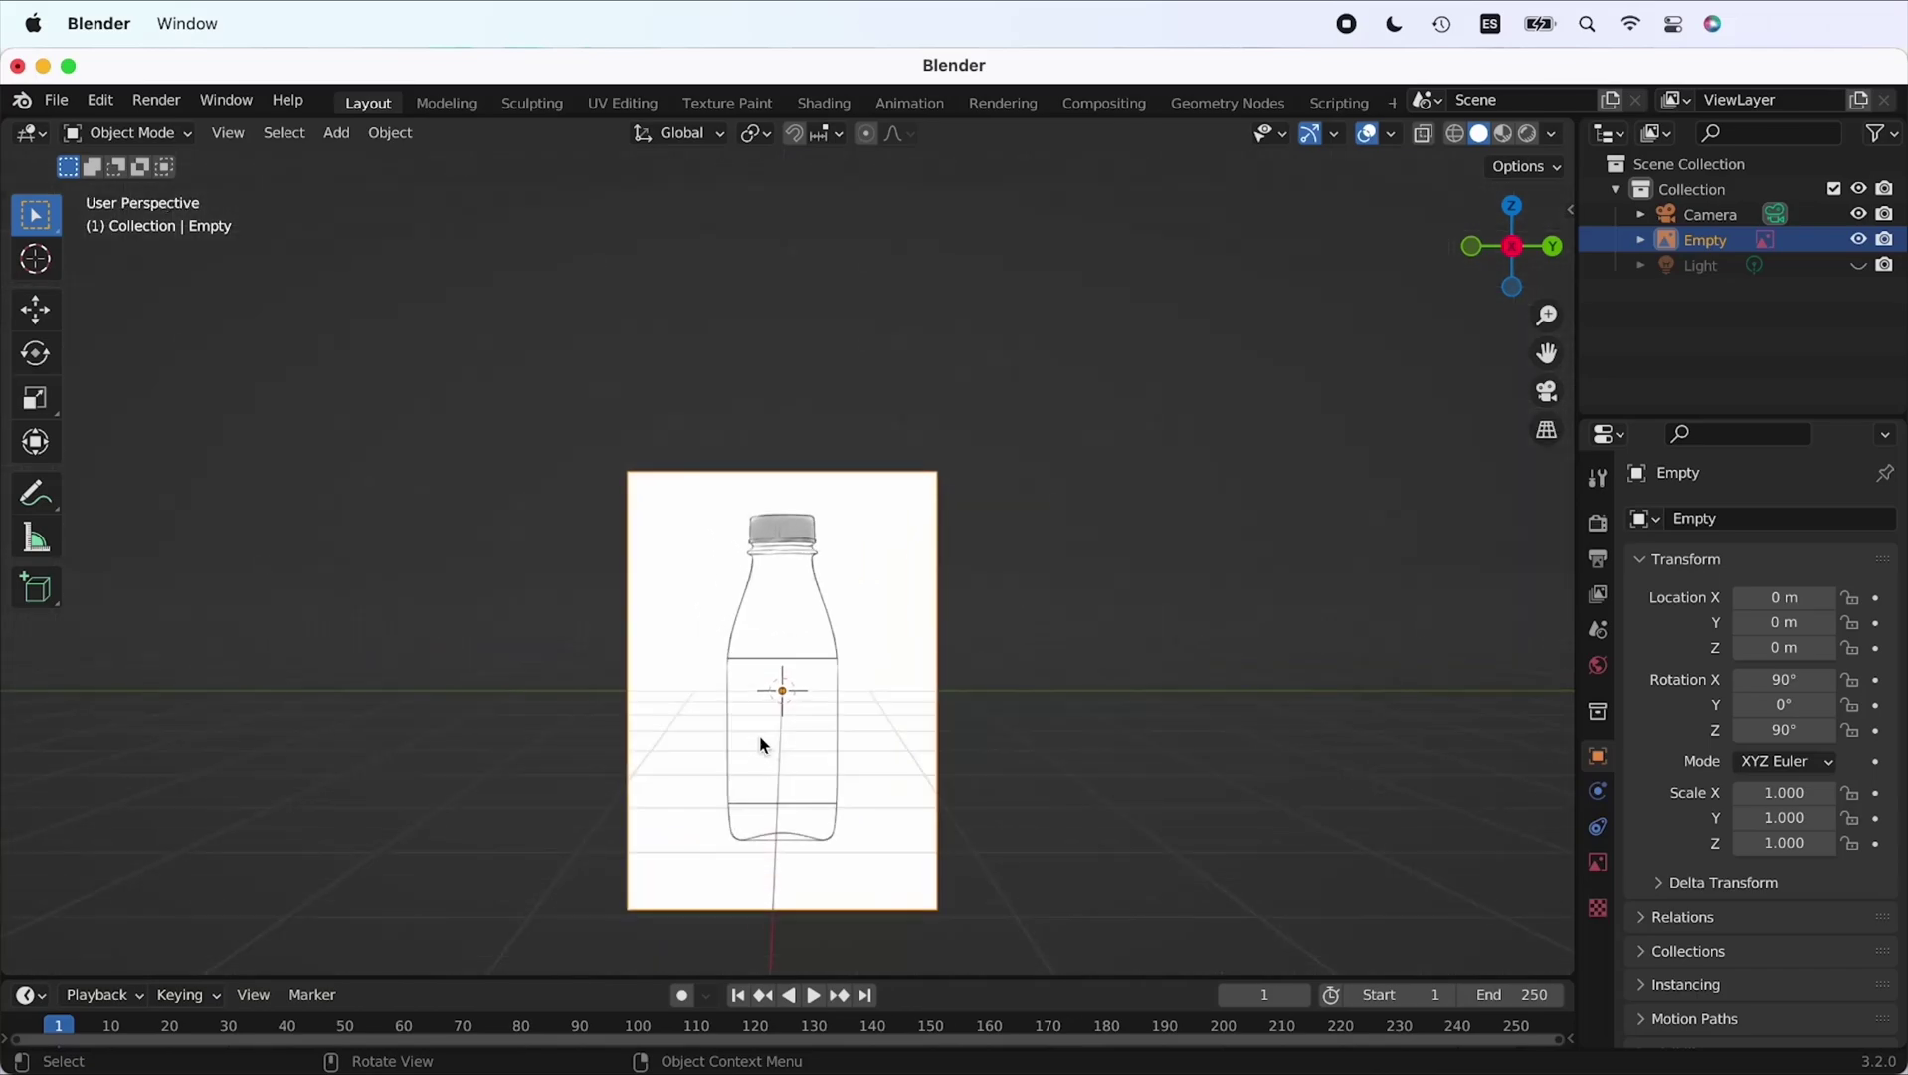
pyautogui.click(1519, 247)
pyautogui.keyDown('shift'); pyautogui.scroll(-5, 829, 724); pyautogui.keyUp('shift')
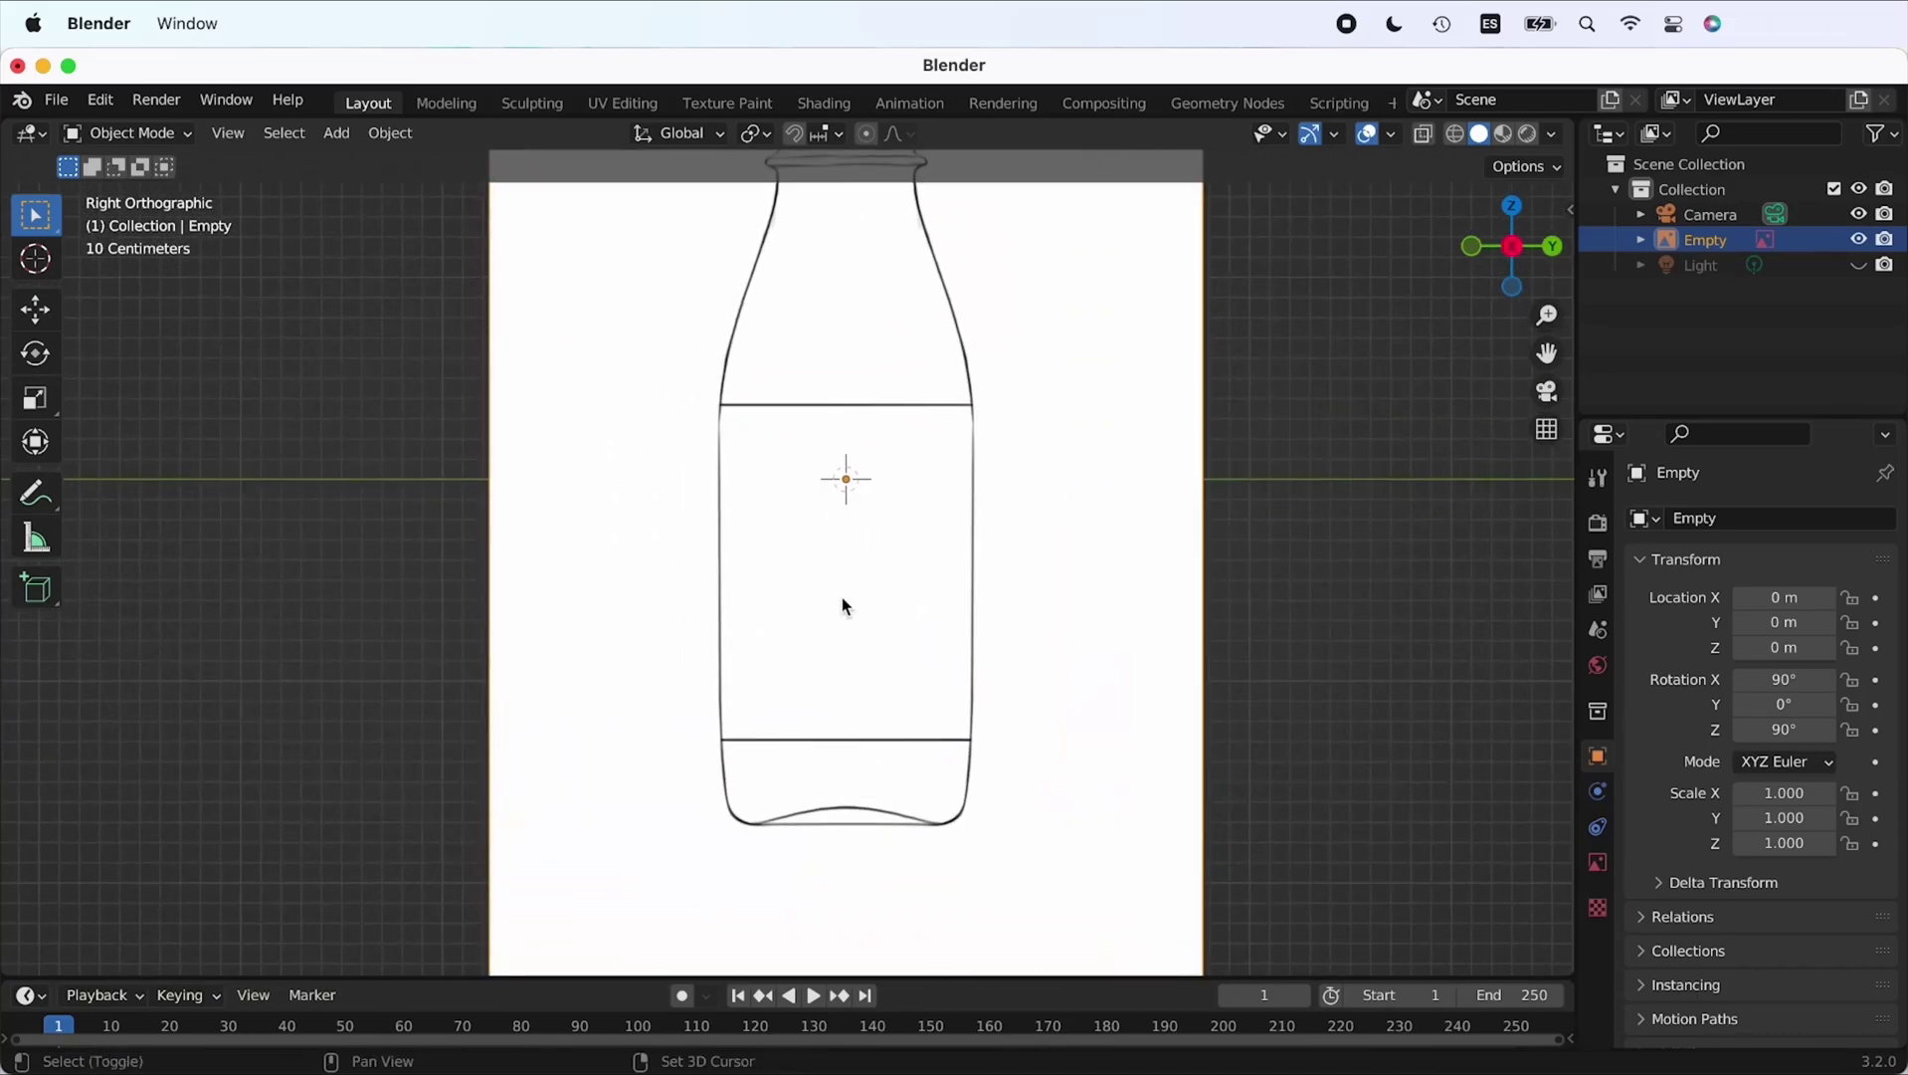
# Raise the bottle reference image along Z to about 1.71 m so the bottle's base sits on the ground line
pyautogui.keyDown('shift'); pyautogui.moveTo(843, 599); pyautogui.dragTo(728, 671, button='middle'); pyautogui.keyUp('shift')
pyautogui.press('g')
pyautogui.press('z')
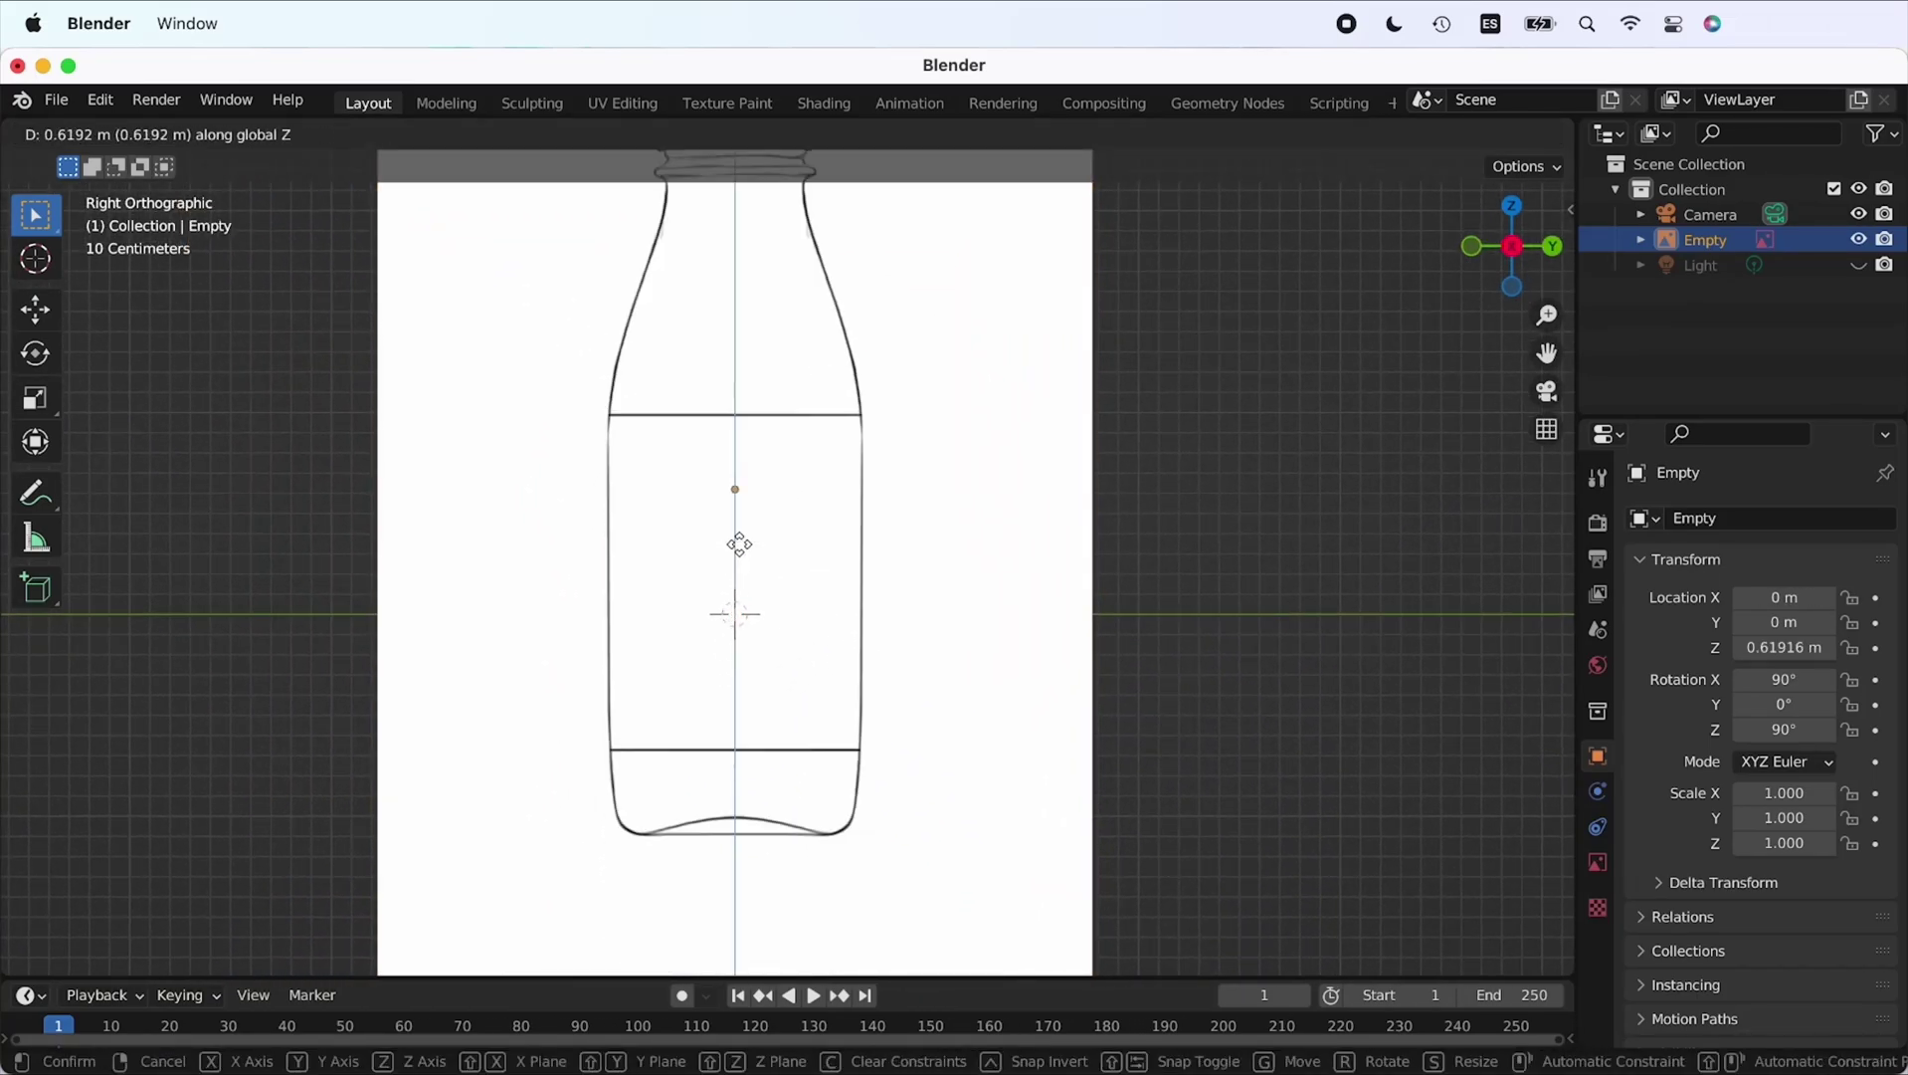
pyautogui.click(745, 332)
pyautogui.scroll(5, 806, 660)
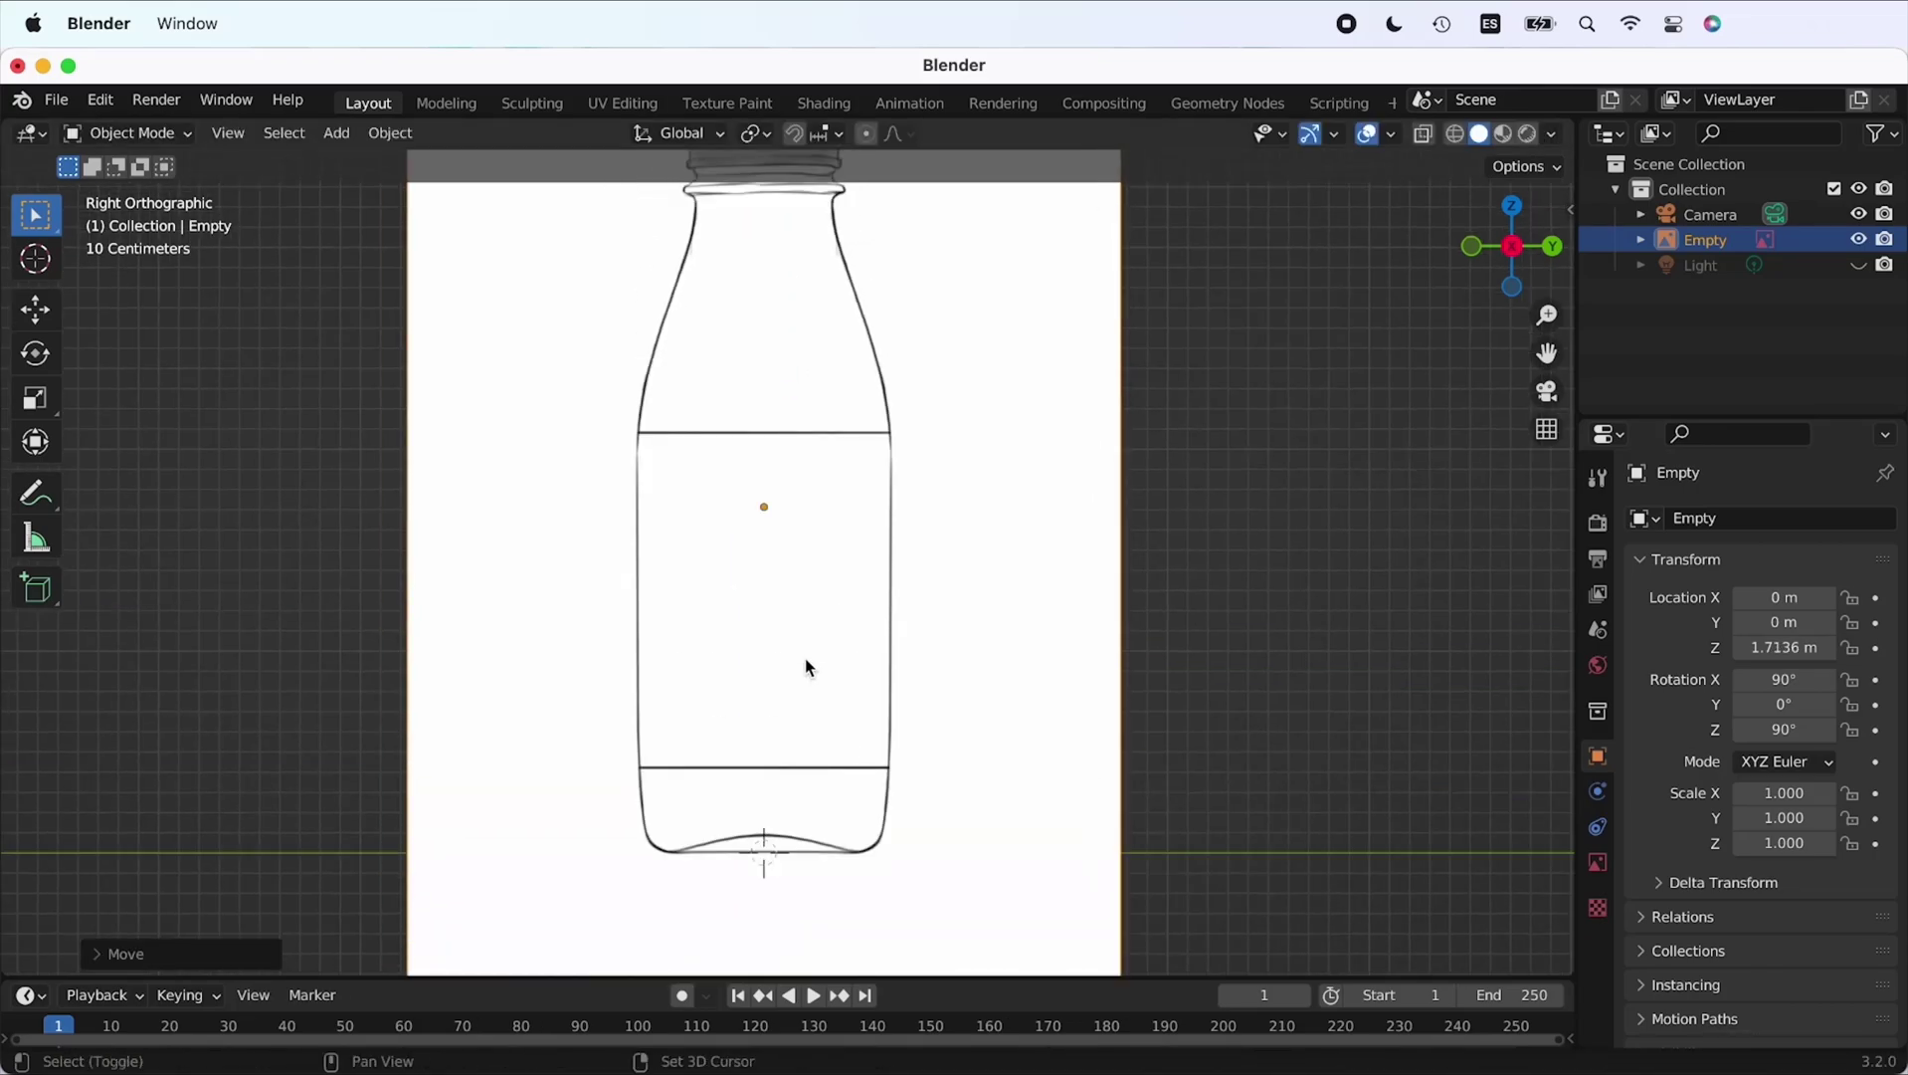
pyautogui.scroll(-5, 806, 664)
# Add a cylinder with 8 vertices and turn on X-ray to see the bottle drawing through it
pyautogui.hotkey('shift', 'a')
pyautogui.moveTo(1032, 524)
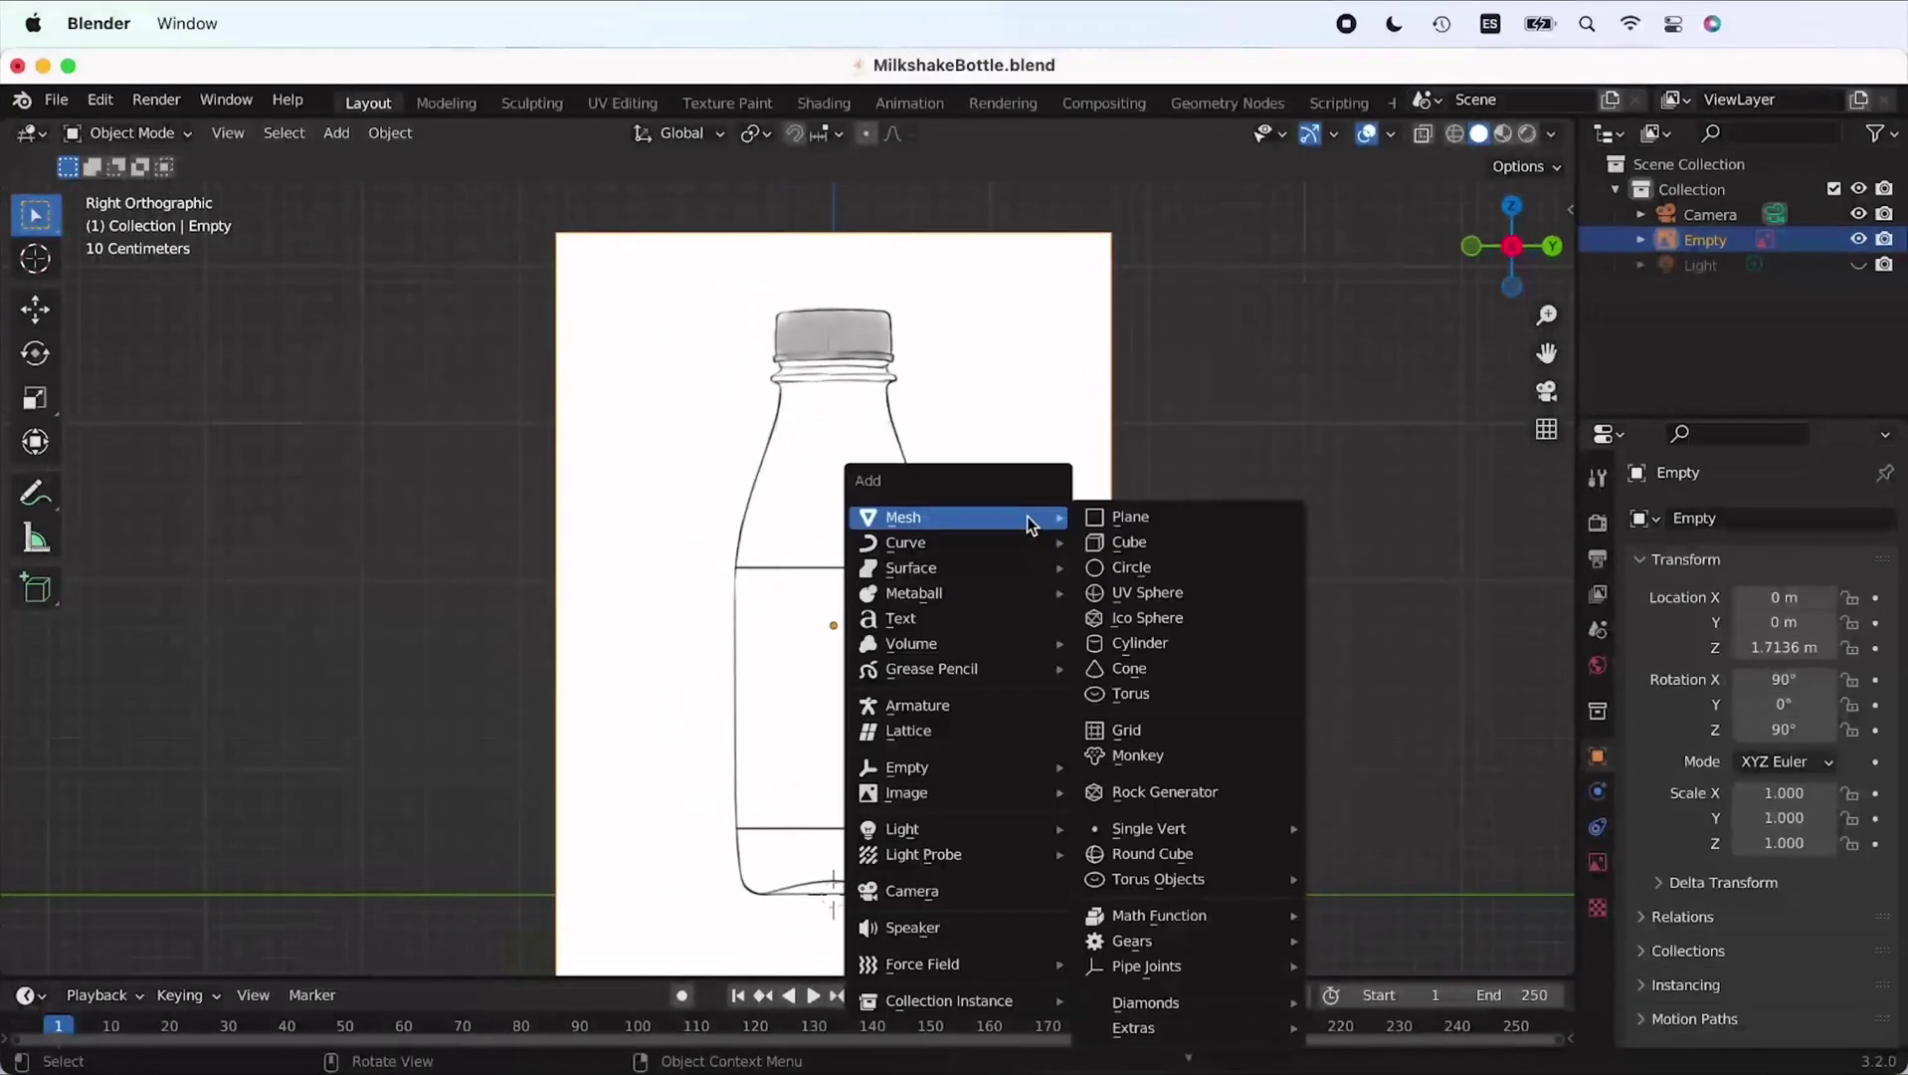
pyautogui.click(1139, 641)
pyautogui.click(104, 959)
pyautogui.click(363, 654)
pyautogui.write('8')
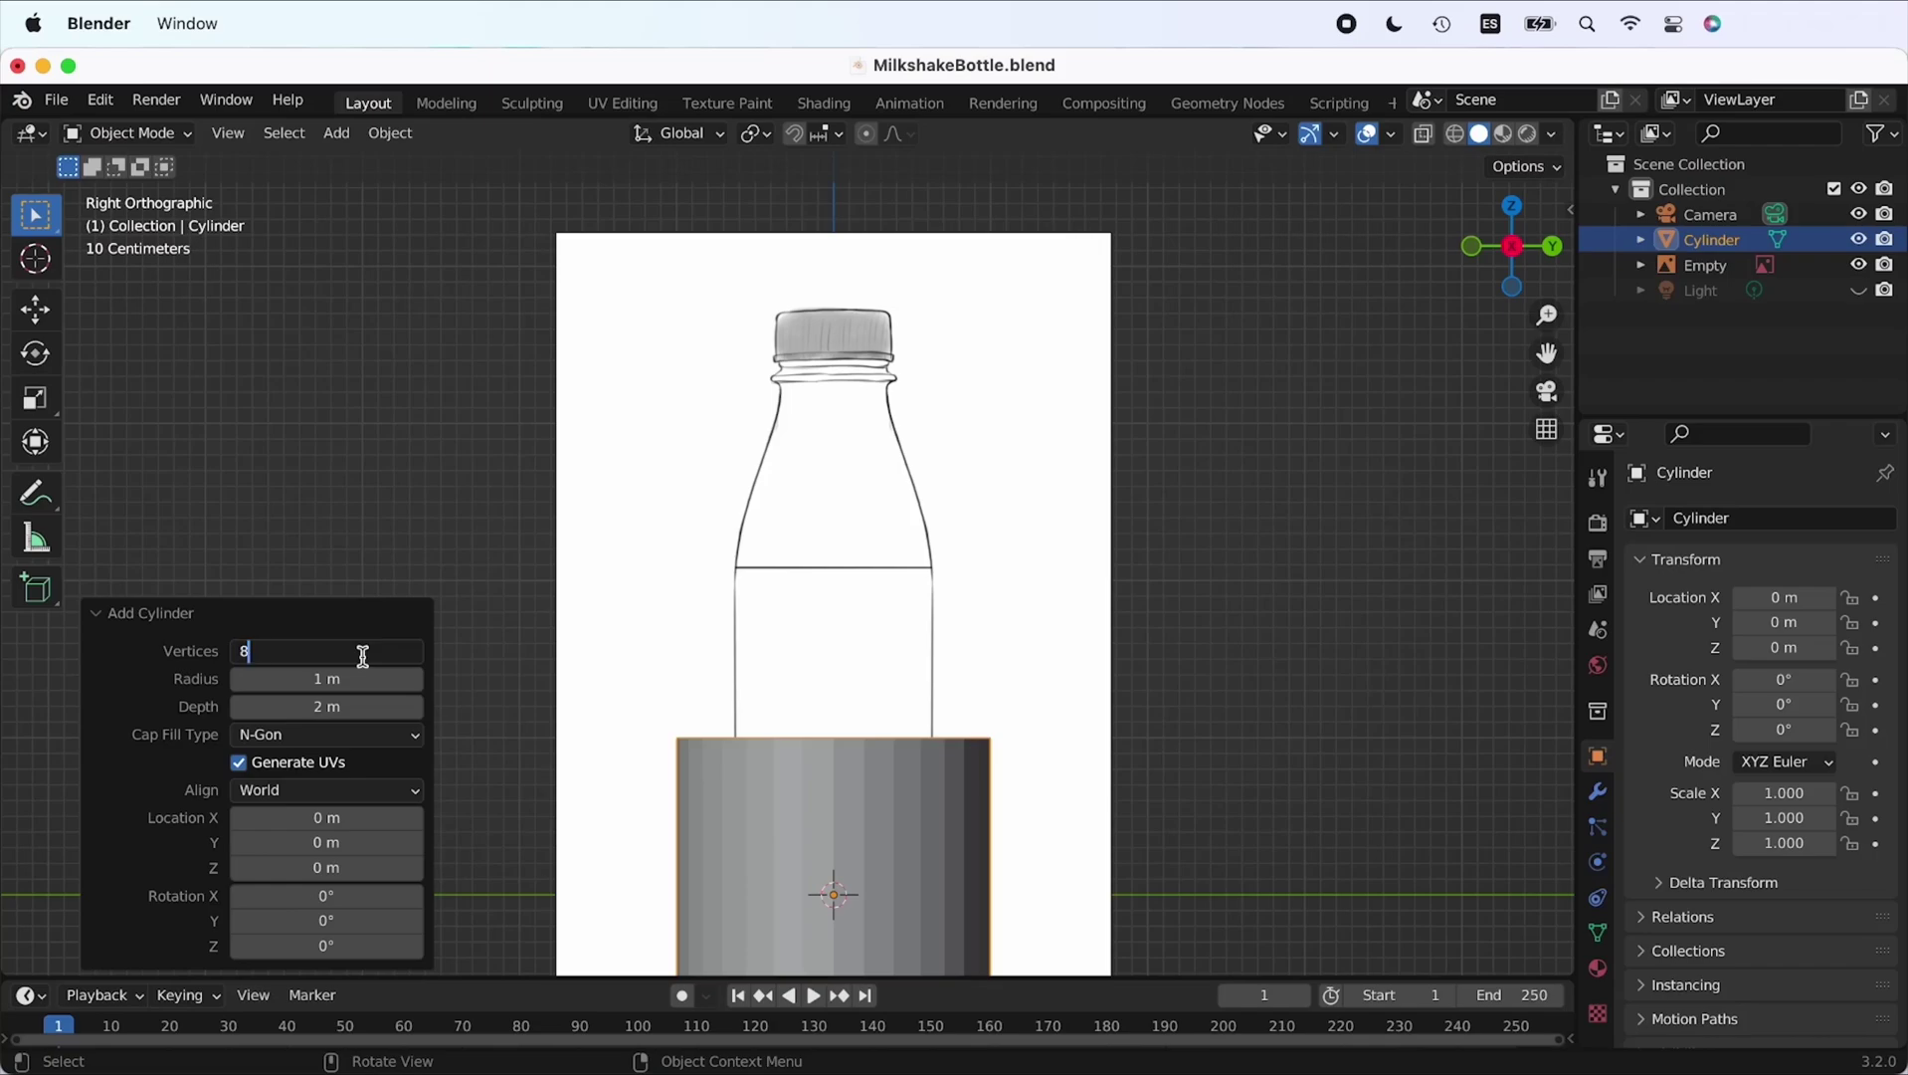
pyautogui.press('Return')
pyautogui.hotkey('alt', 'z')
pyautogui.click(95, 613)
# Scale the cylinder to 0.64 to match the bottle's width and raise it along Z to about 0.632 m, onto the bottle's base
pyautogui.press('g')
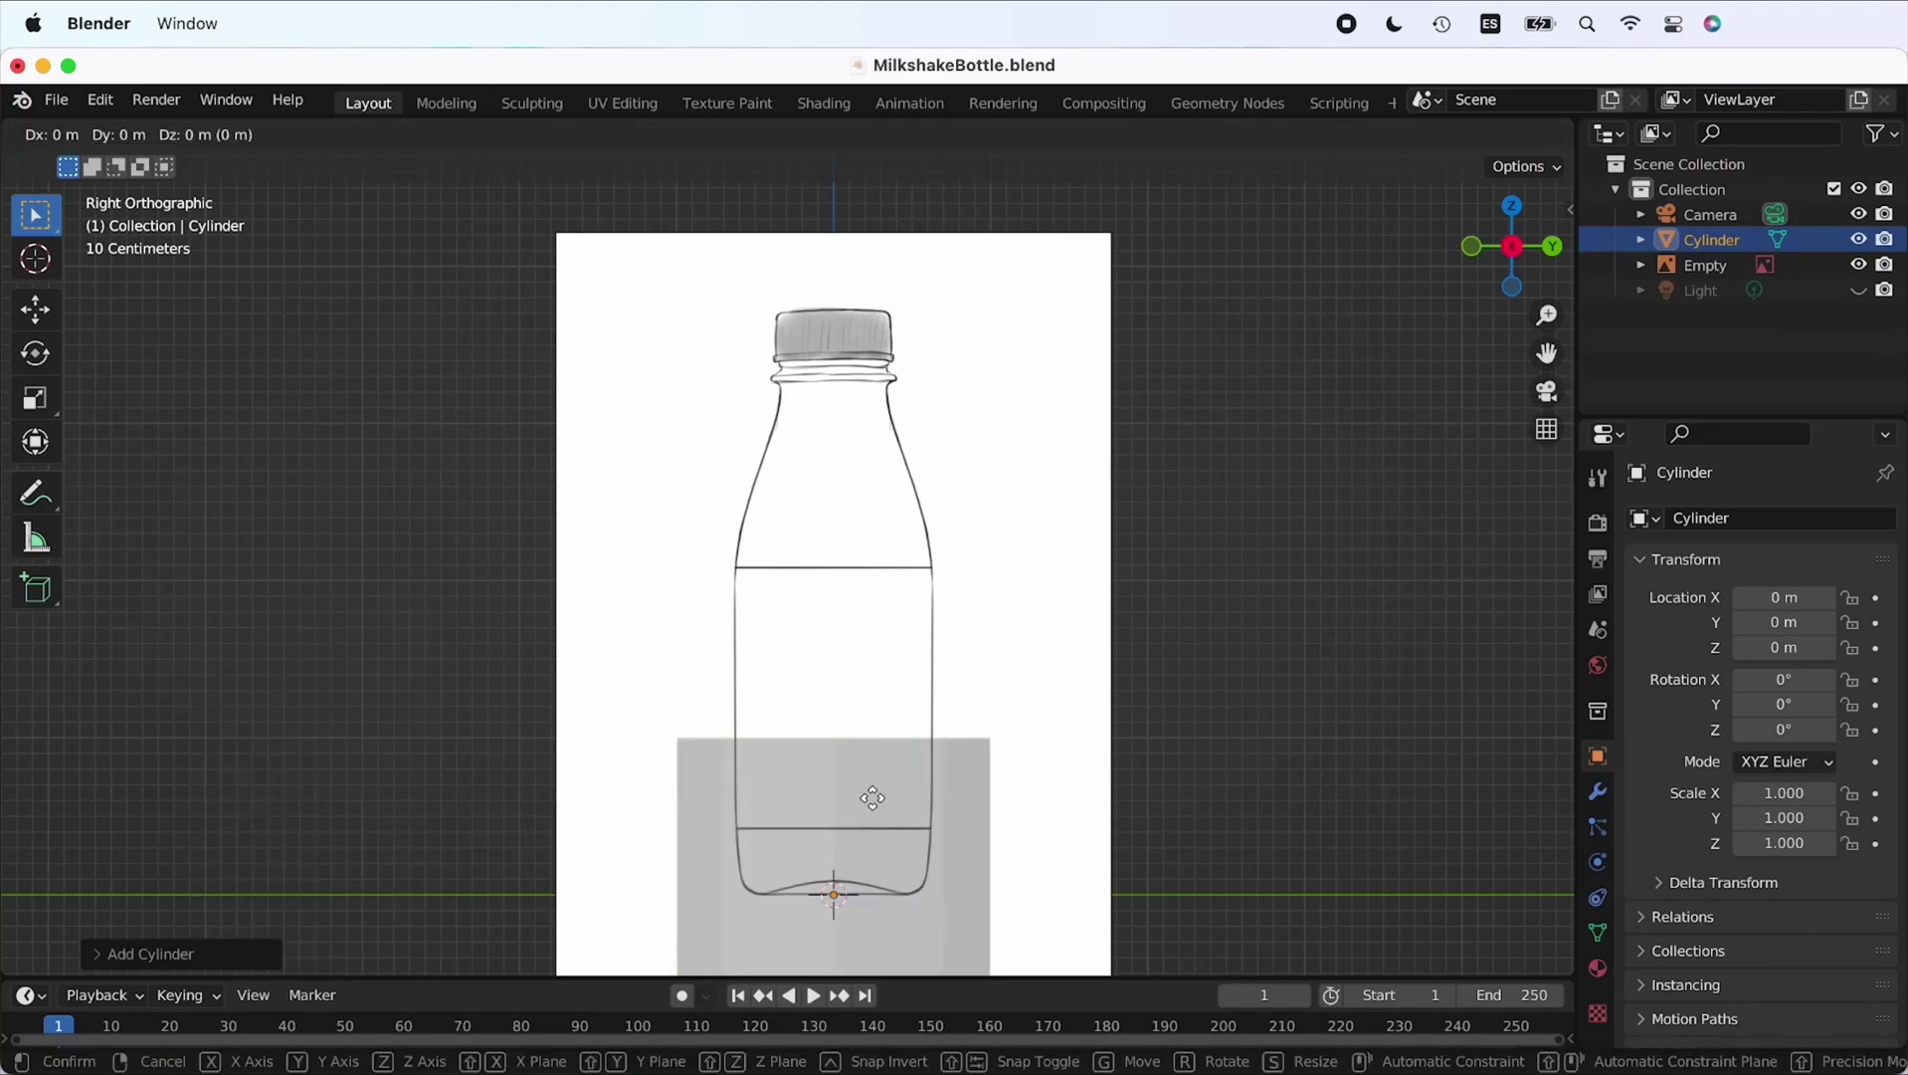
pyautogui.press('z')
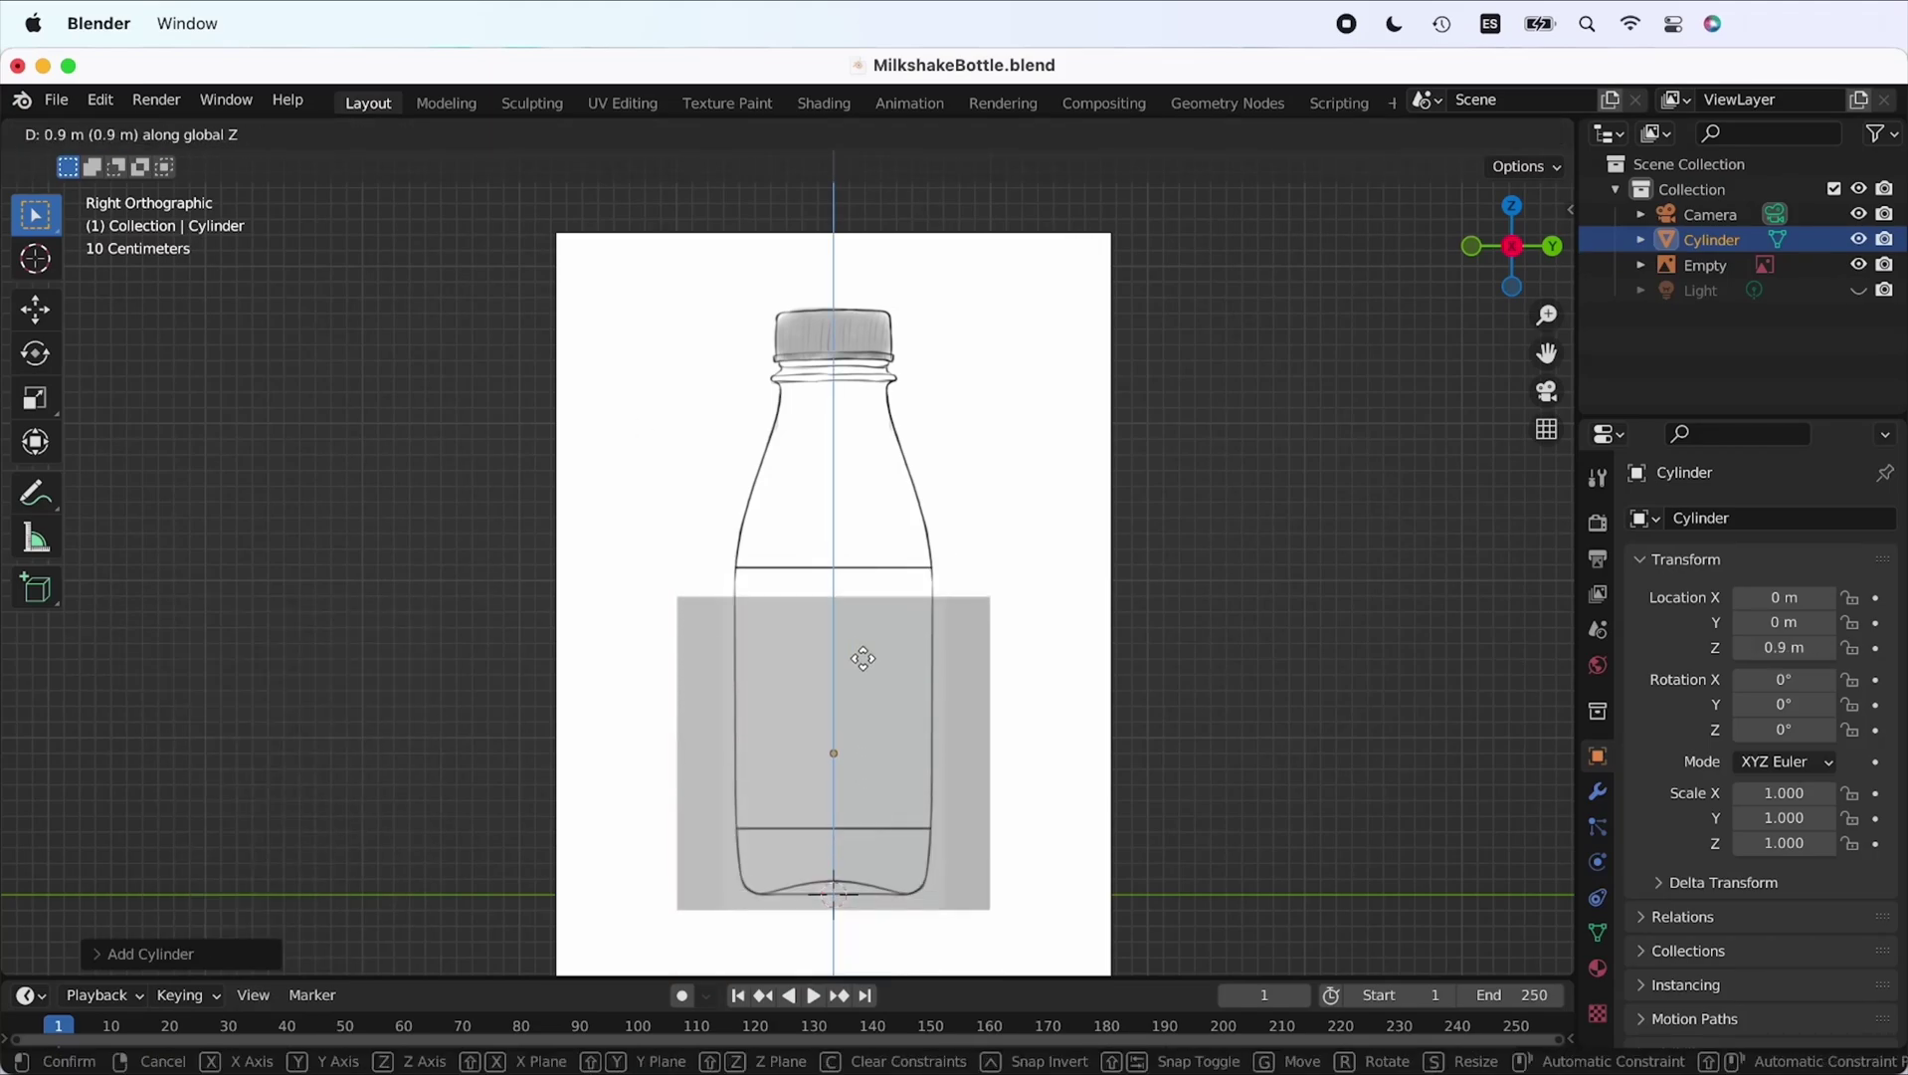
pyautogui.keyDown('ctrl'); pyautogui.click(865, 644); pyautogui.keyUp('ctrl')
pyautogui.press('s')
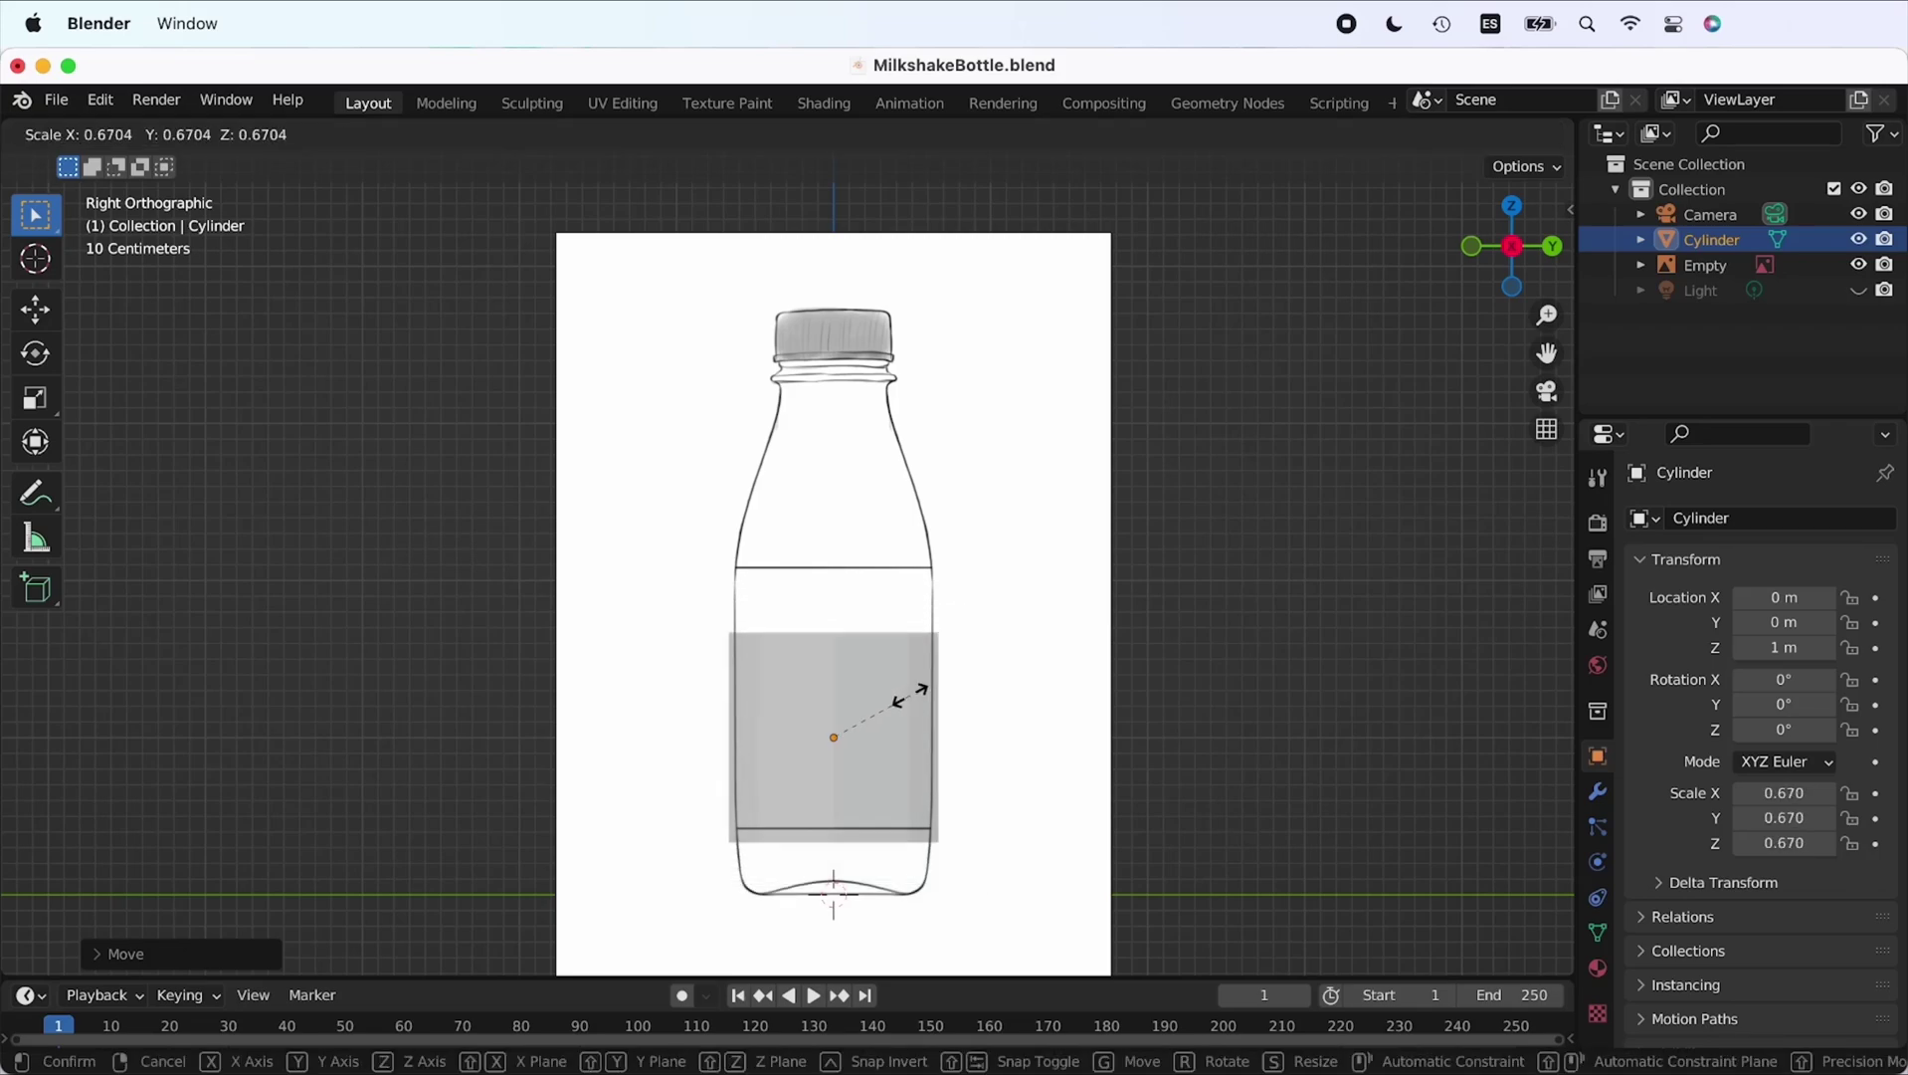
pyautogui.click(907, 697)
pyautogui.press('g')
pyautogui.press('z')
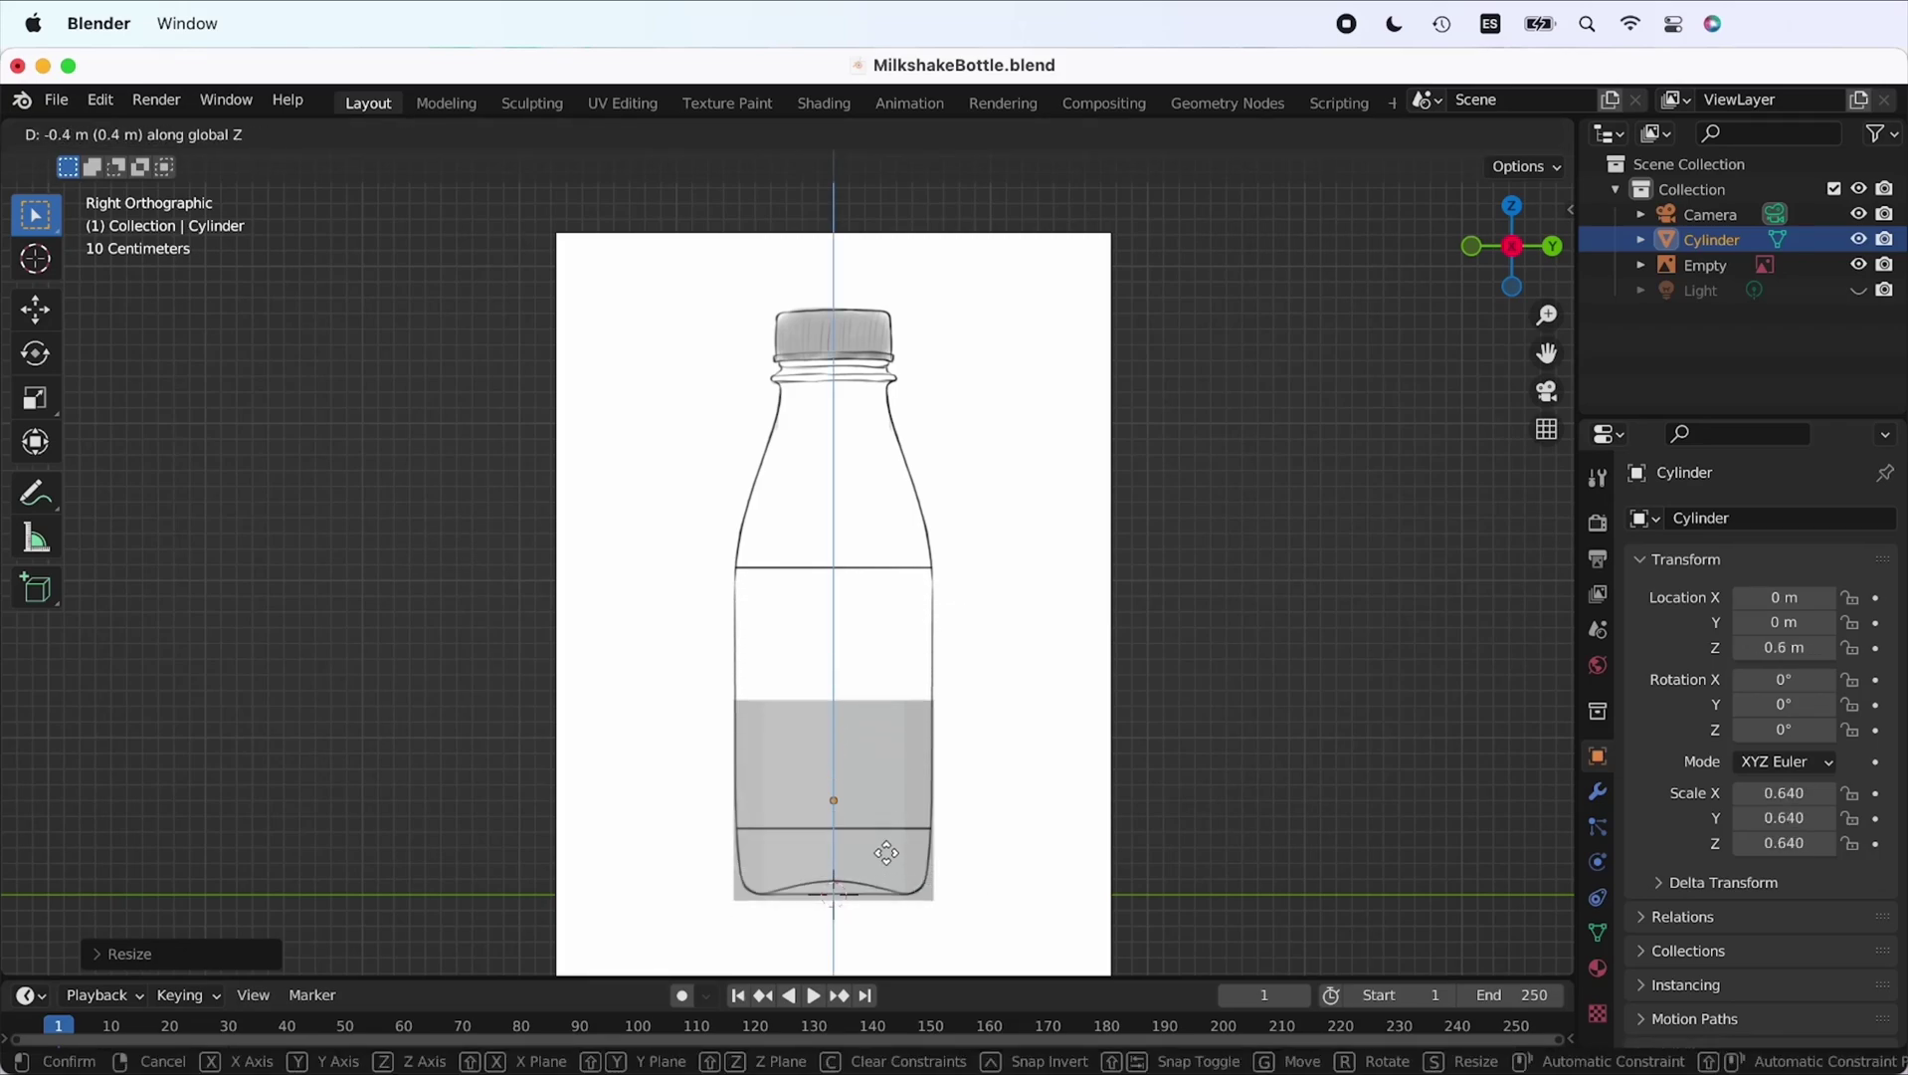
pyautogui.click(865, 804)
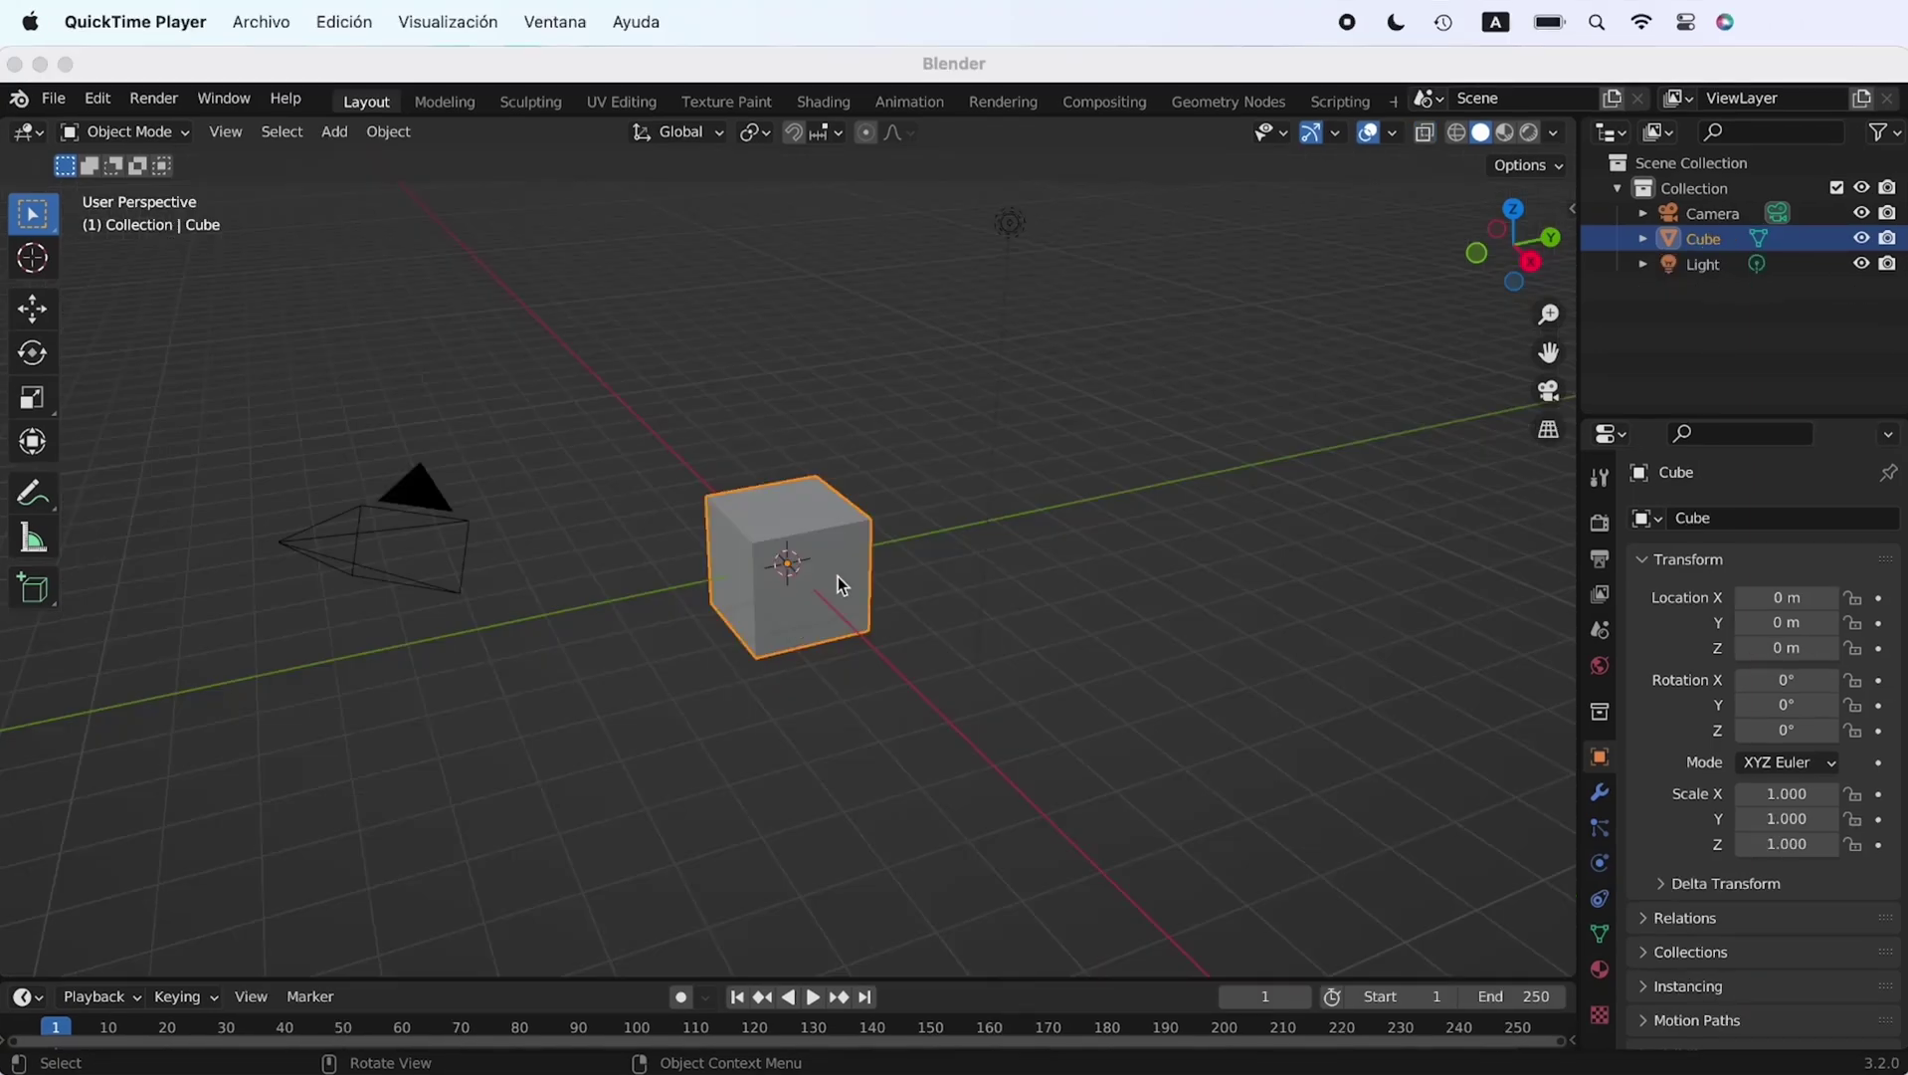
# In a new Blender scene, delete the default cube and add a cylinder with 8 vertices
pyautogui.press('x')
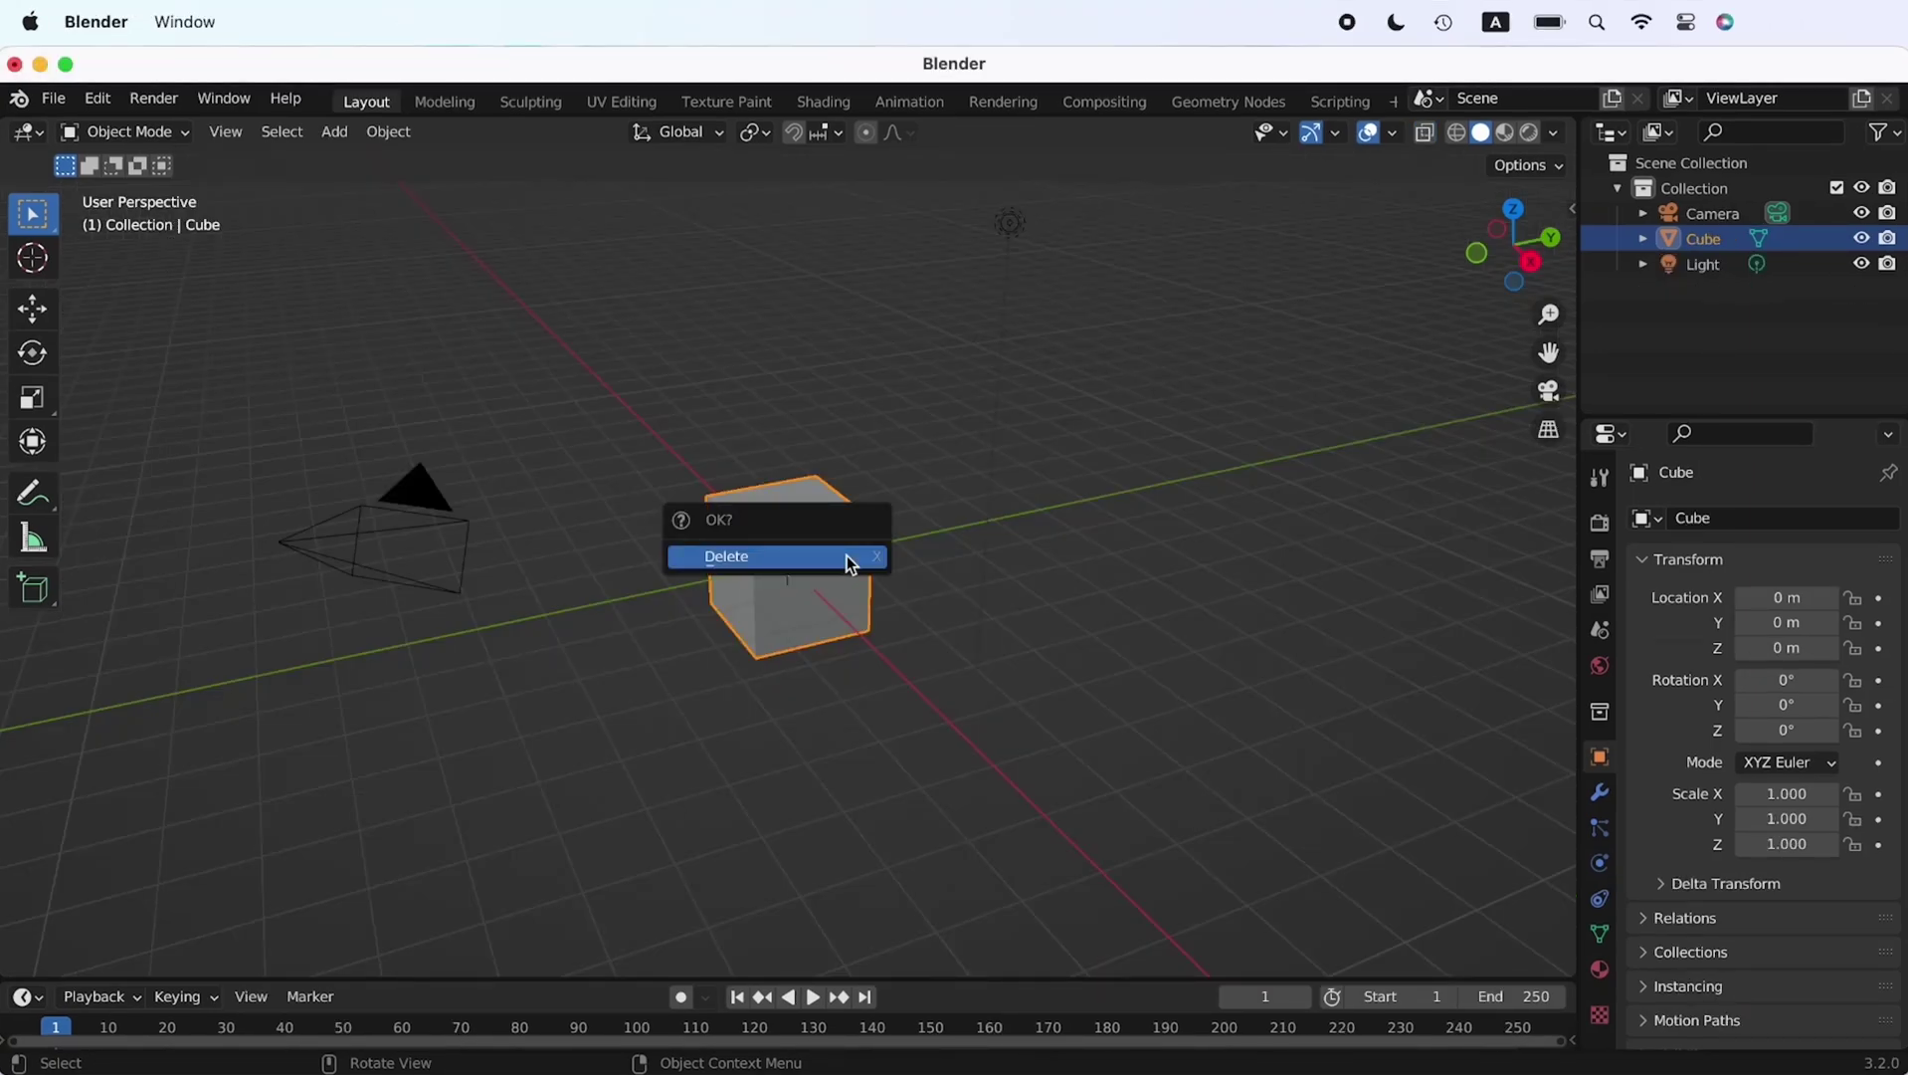
pyautogui.click(851, 557)
pyautogui.hotkey('shift', 'a')
pyautogui.moveTo(851, 556)
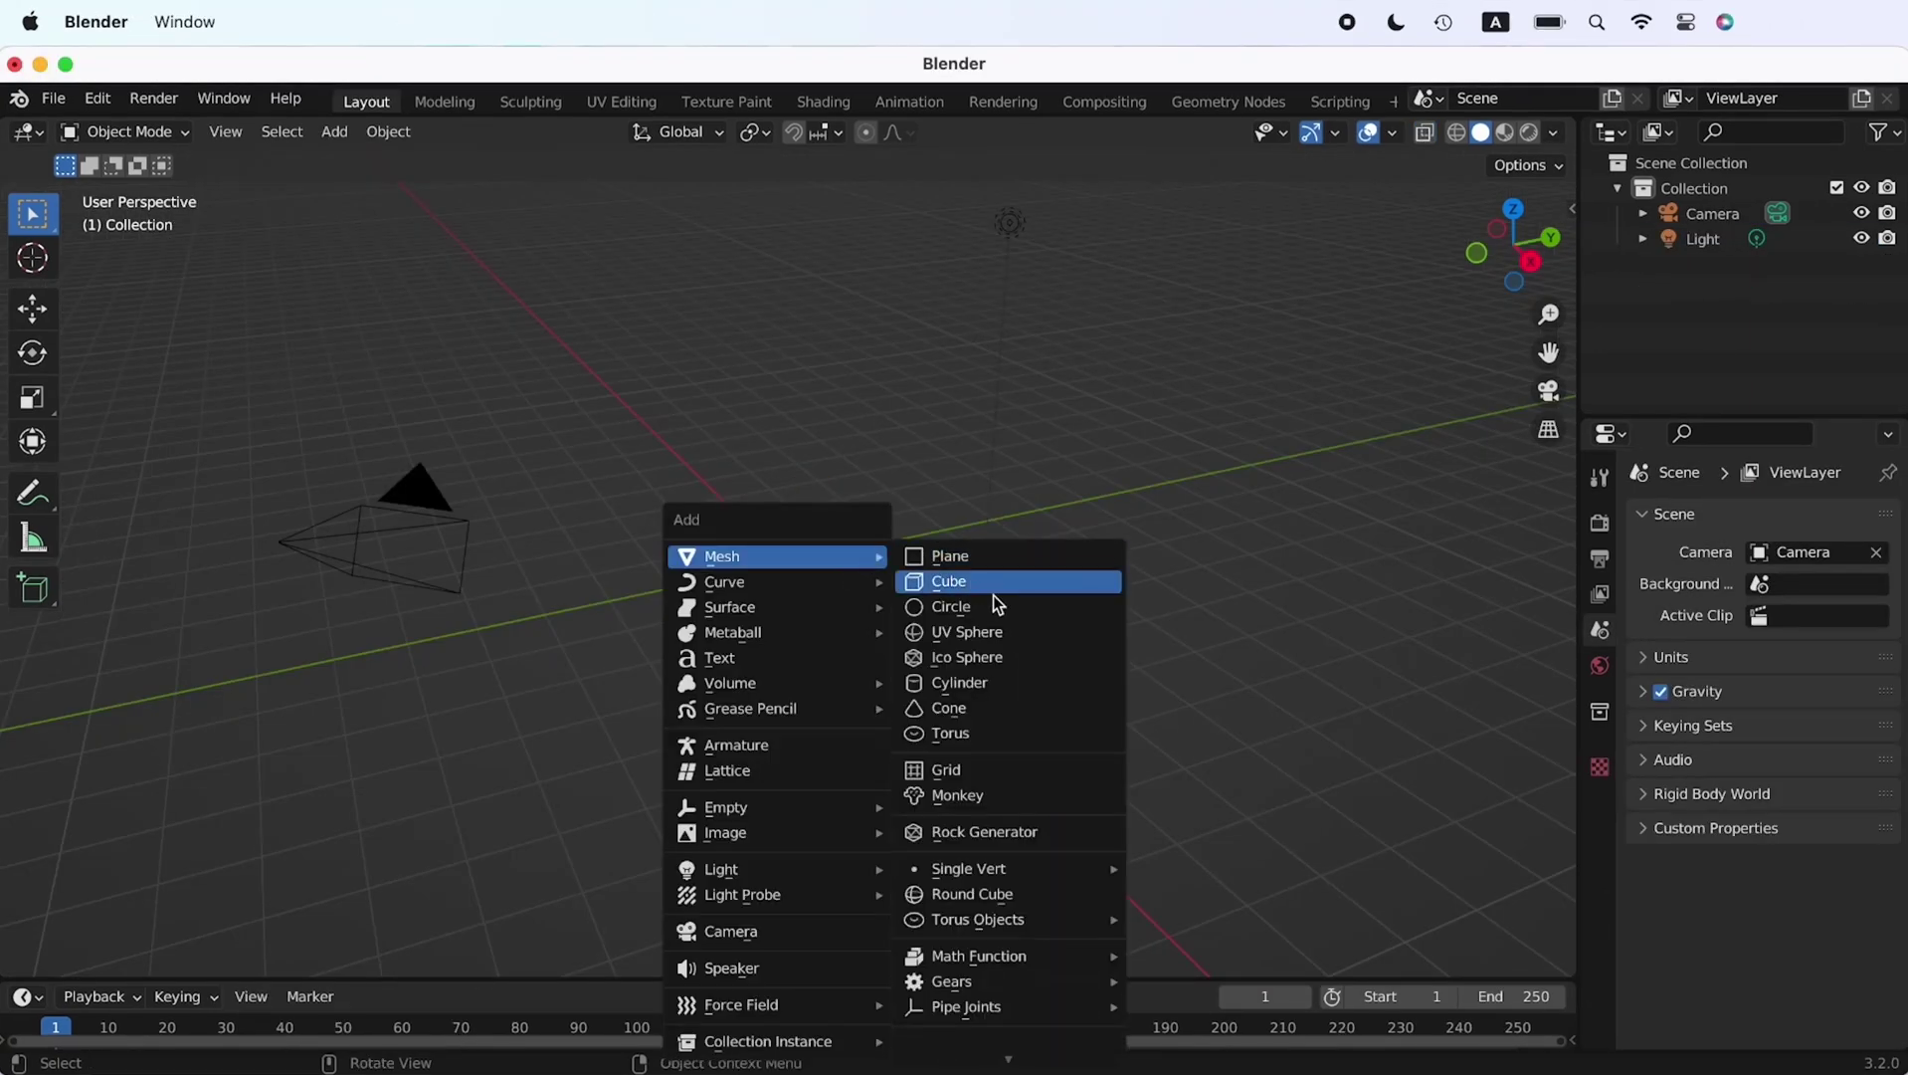
pyautogui.click(1010, 687)
pyautogui.click(100, 957)
pyautogui.click(343, 653)
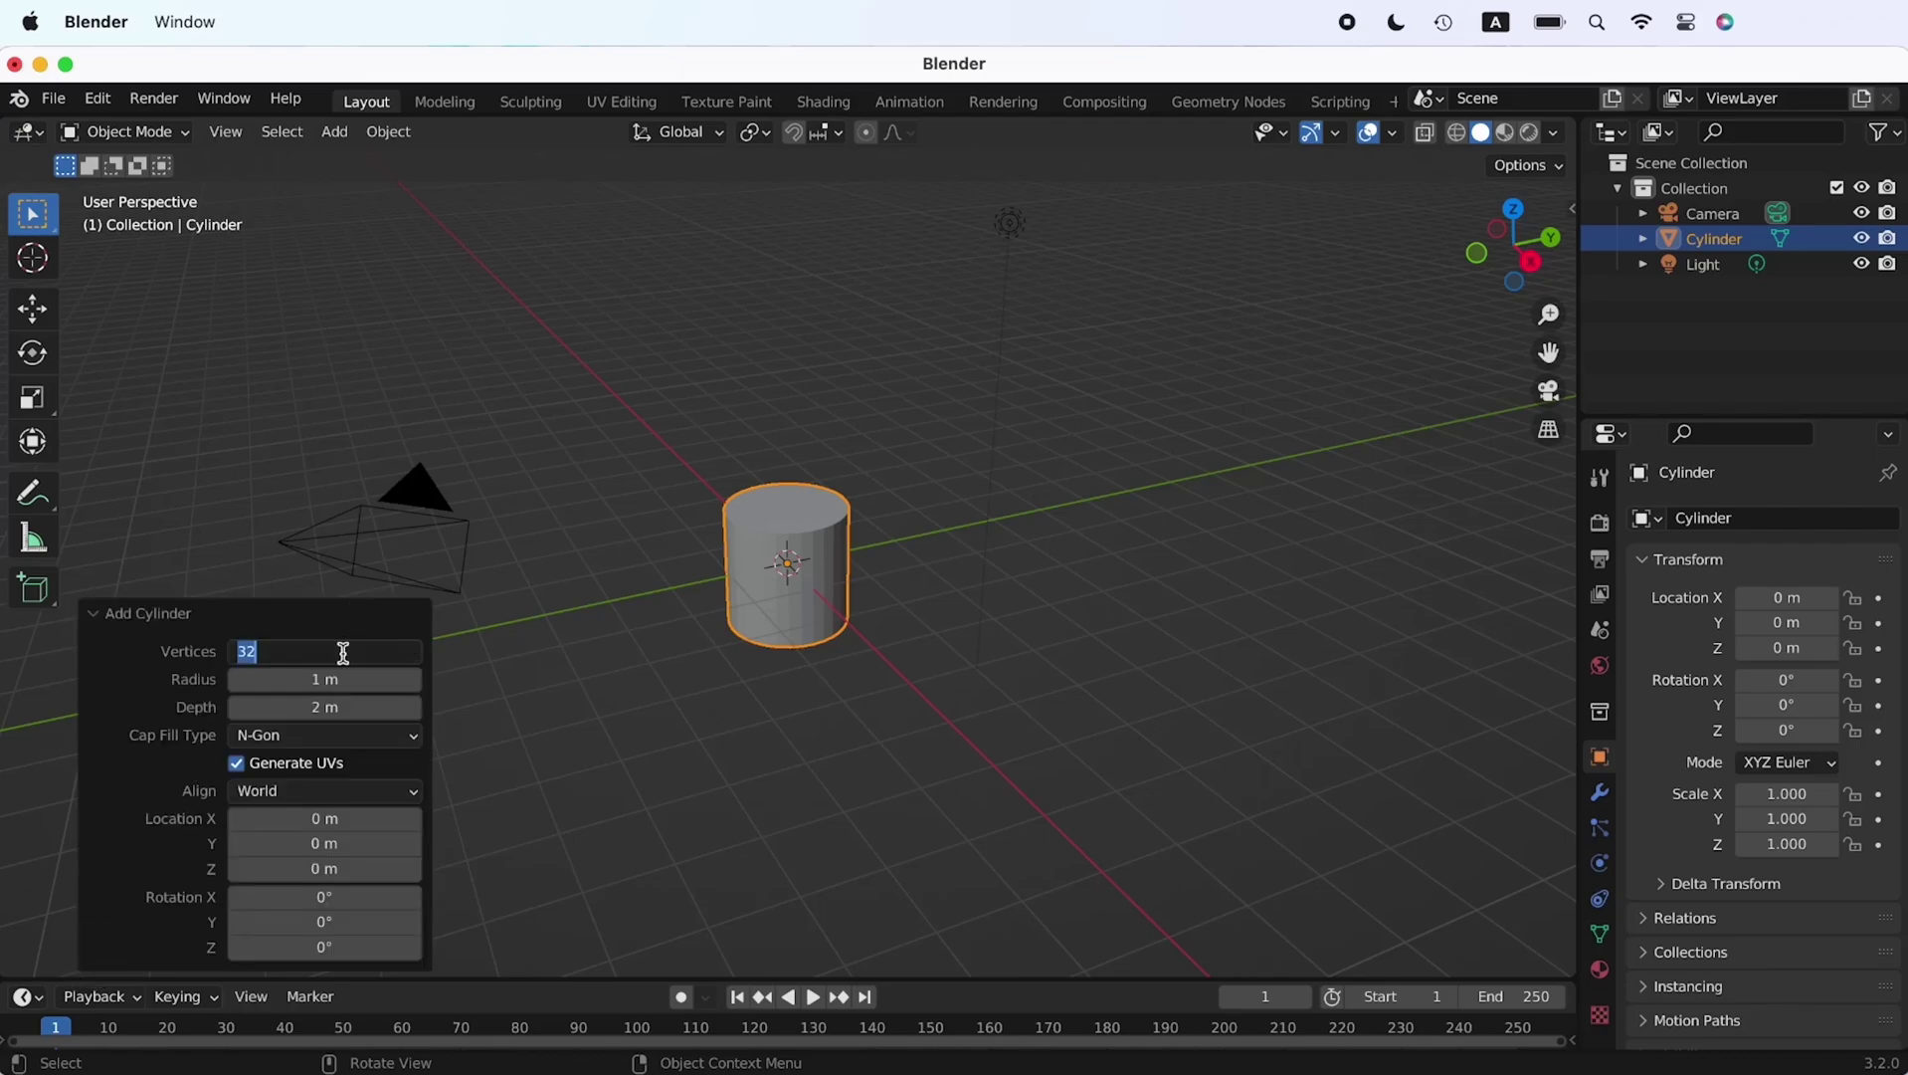
pyautogui.write('8')
pyautogui.press('Return')
pyautogui.click(99, 615)
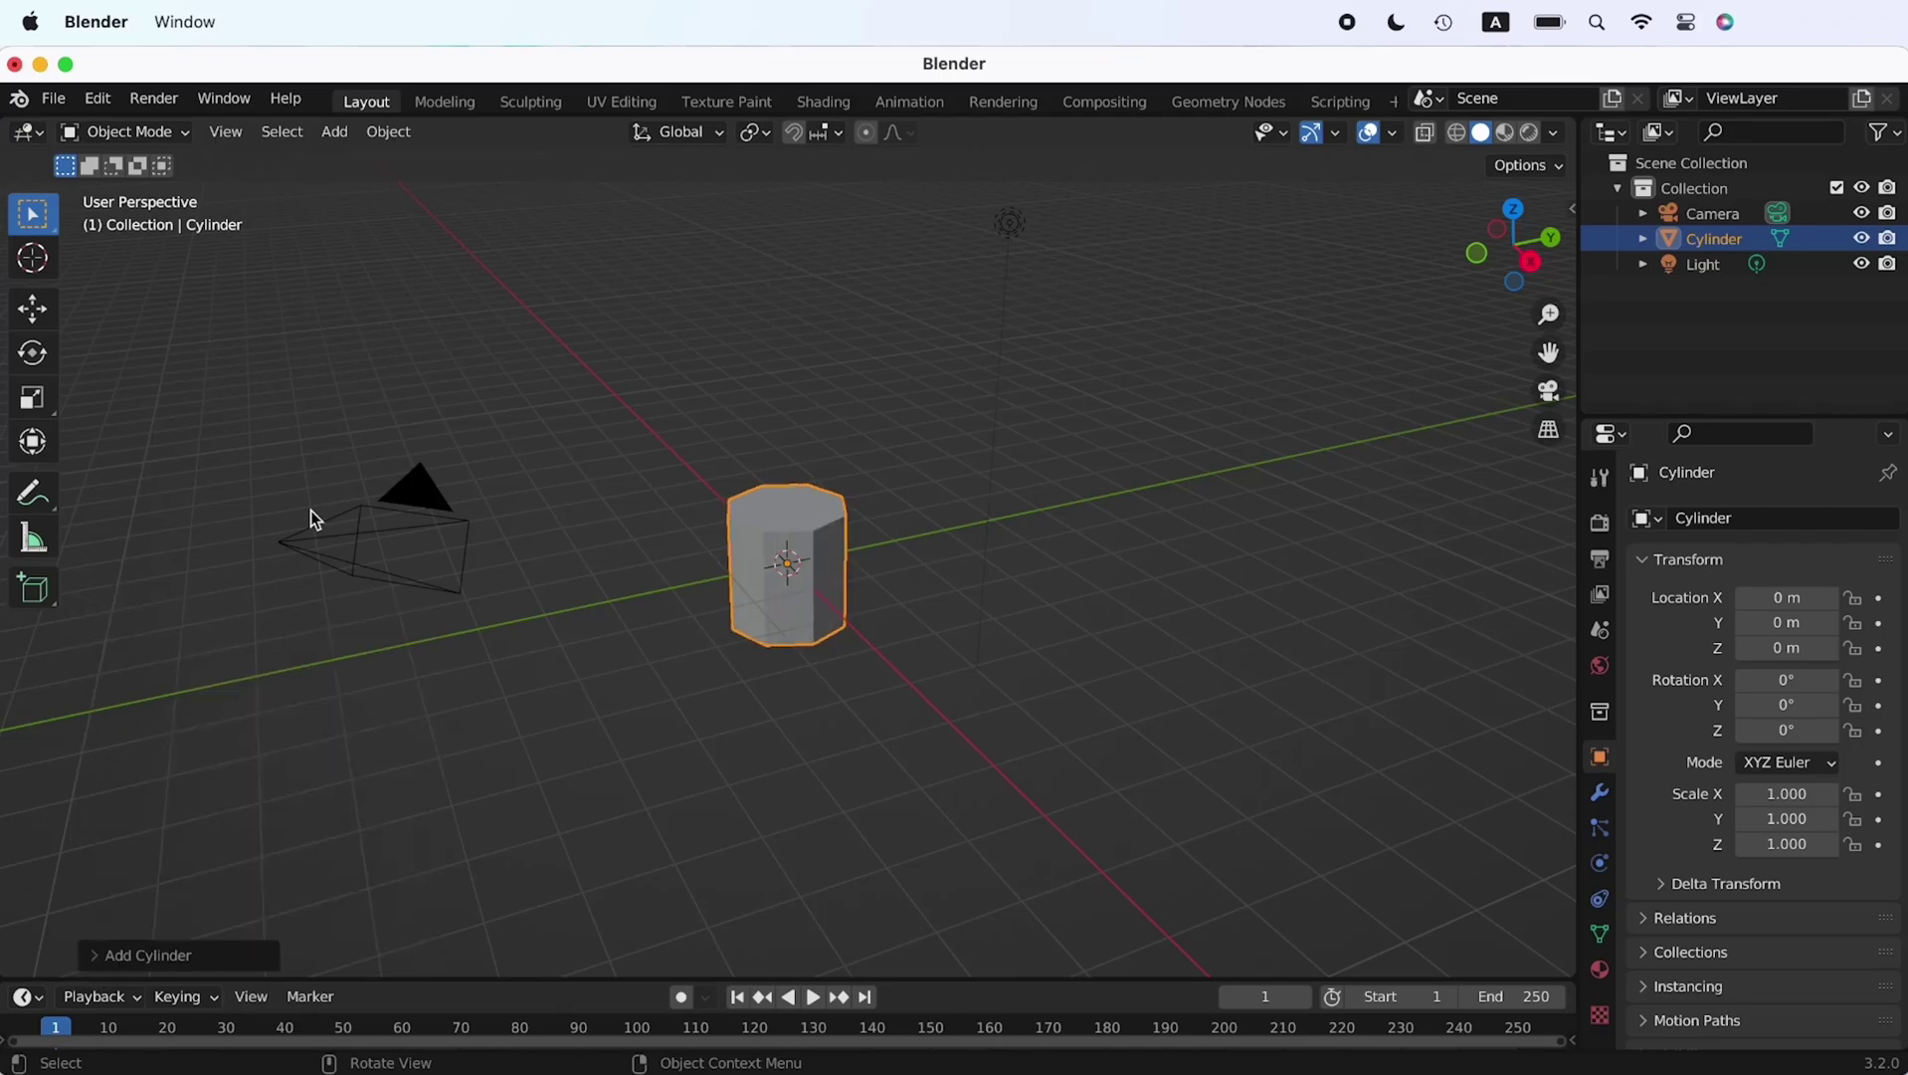
# From the right view, stretch the cylinder along Z to about 2.827 and raise it to about 2.84 m, onto the ground line
pyautogui.click(1531, 269)
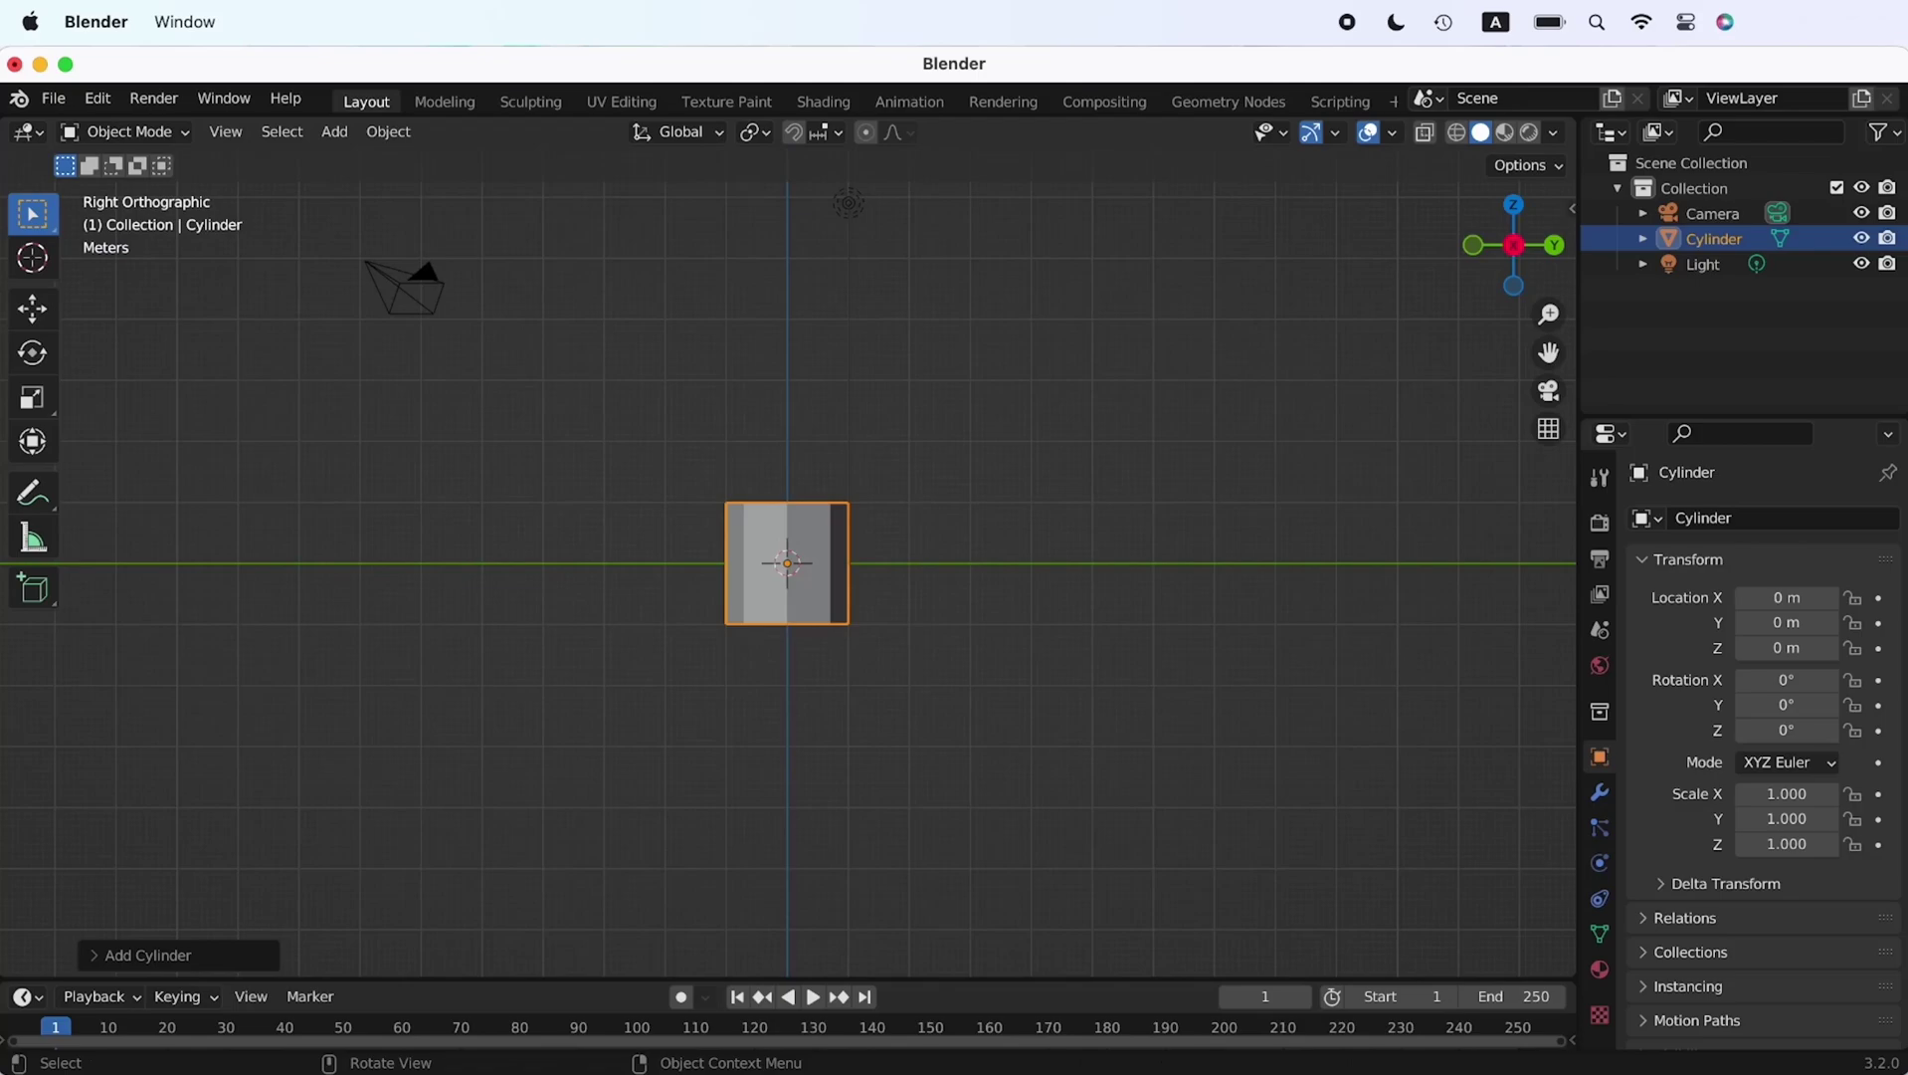
pyautogui.press('s')
pyautogui.press('z')
pyautogui.click(801, 452)
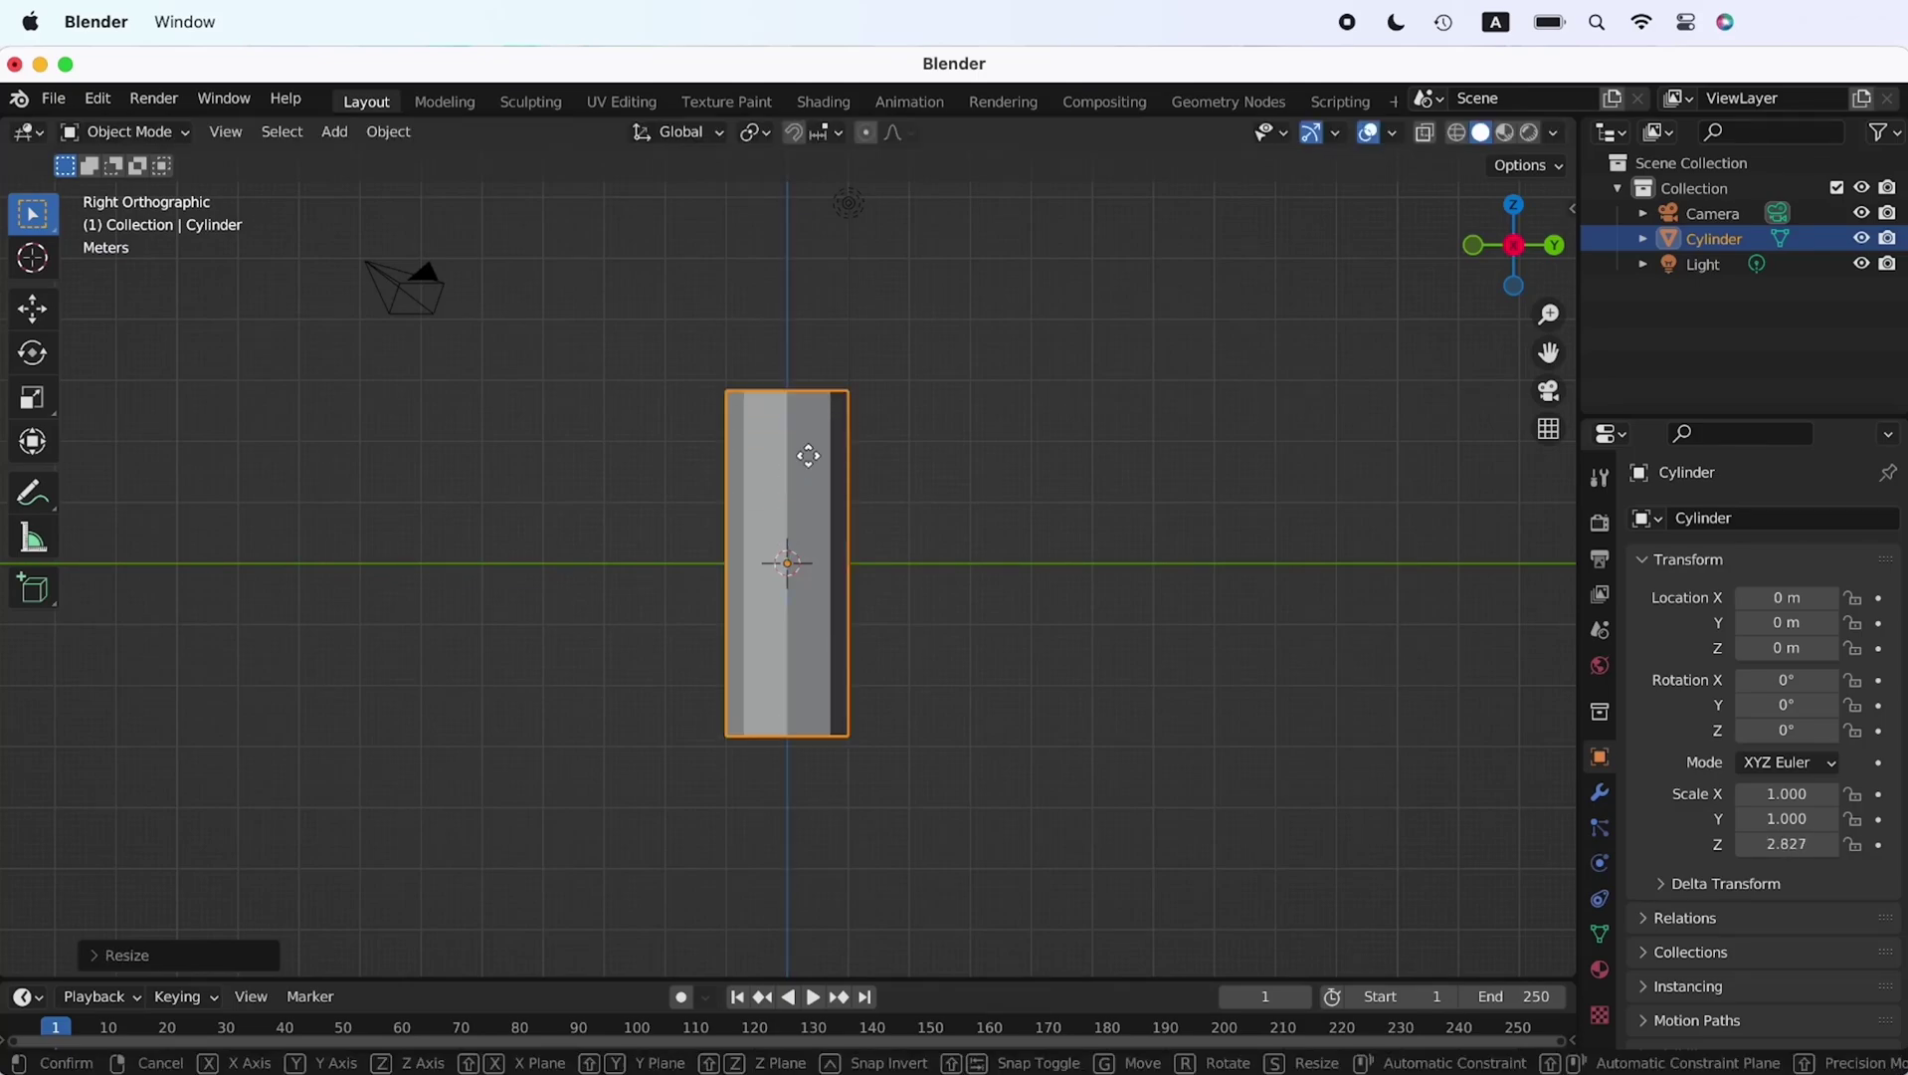
pyautogui.press('g')
pyautogui.press('z')
pyautogui.click(807, 320)
pyautogui.press('KP_Decimal')
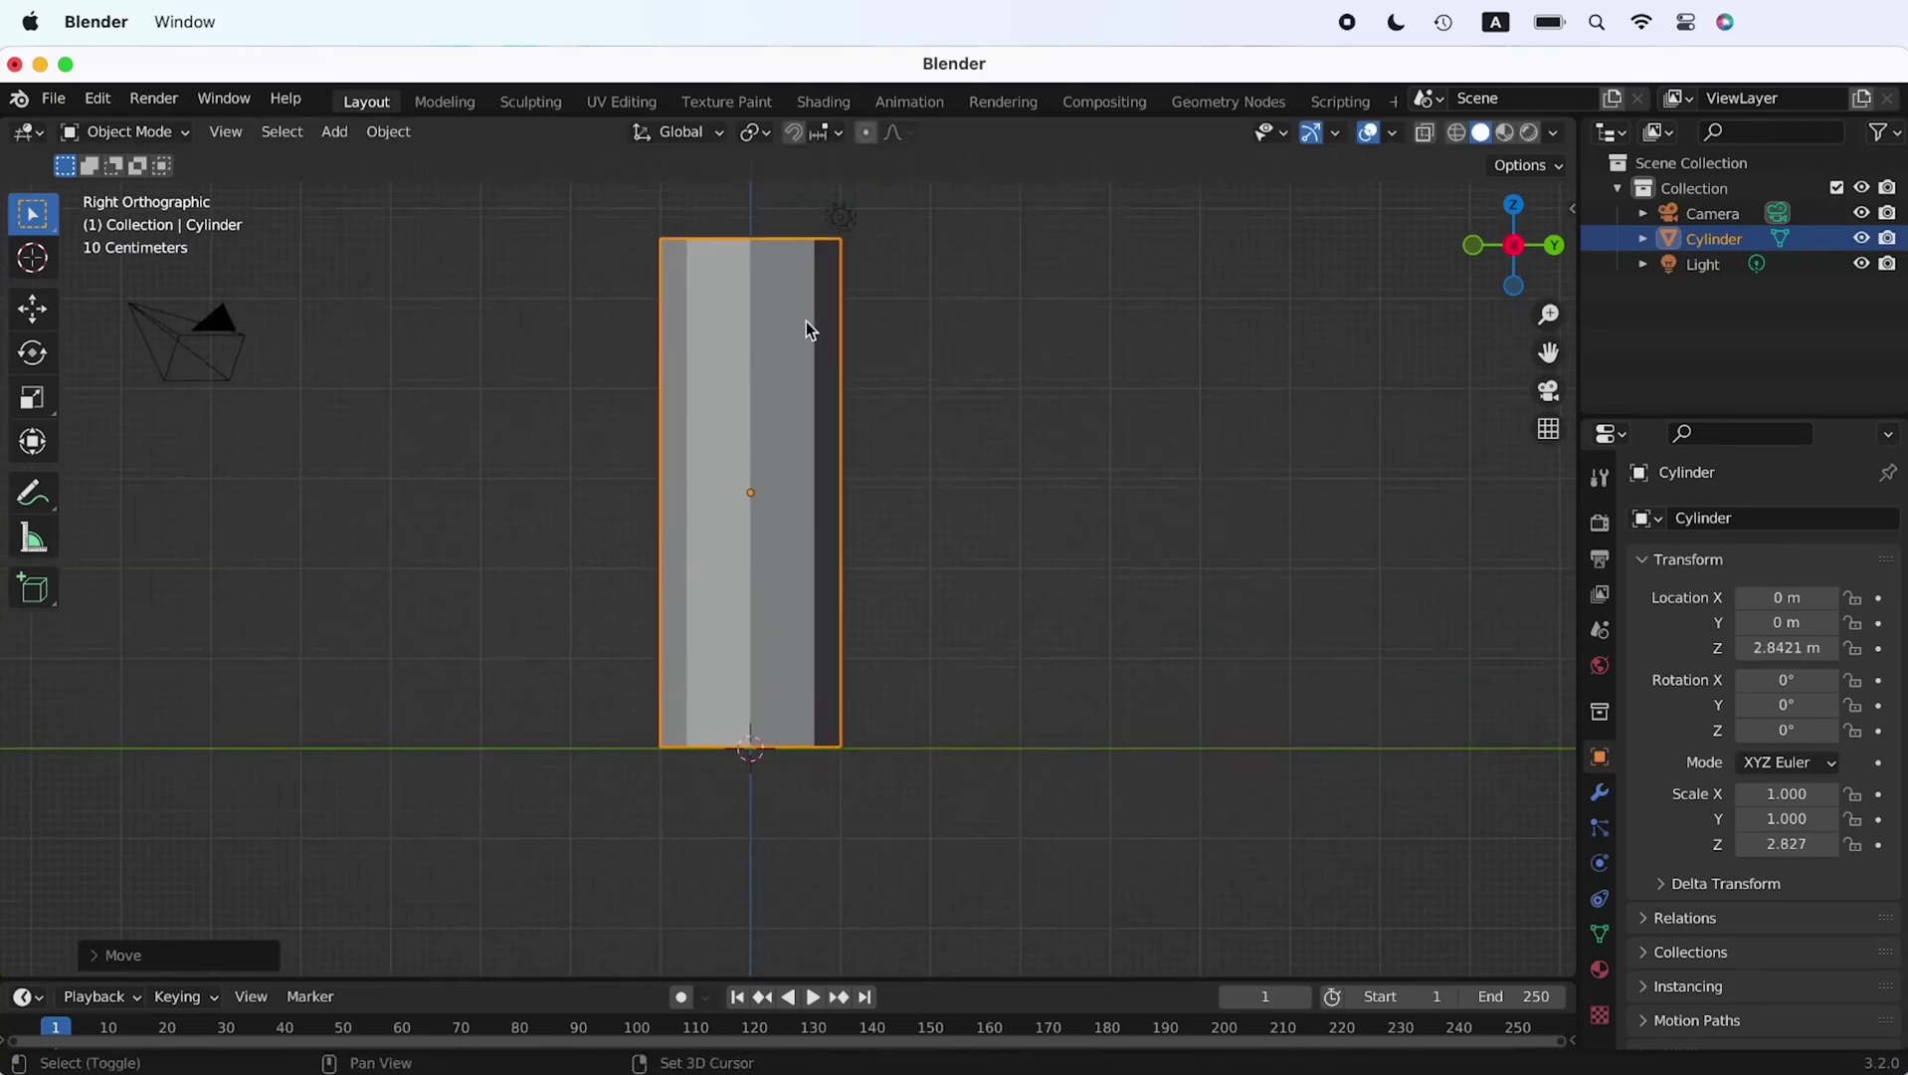
# Turn on X-ray and add two evenly spaced horizontal loop cuts to the cylinder's mesh
pyautogui.click(1427, 133)
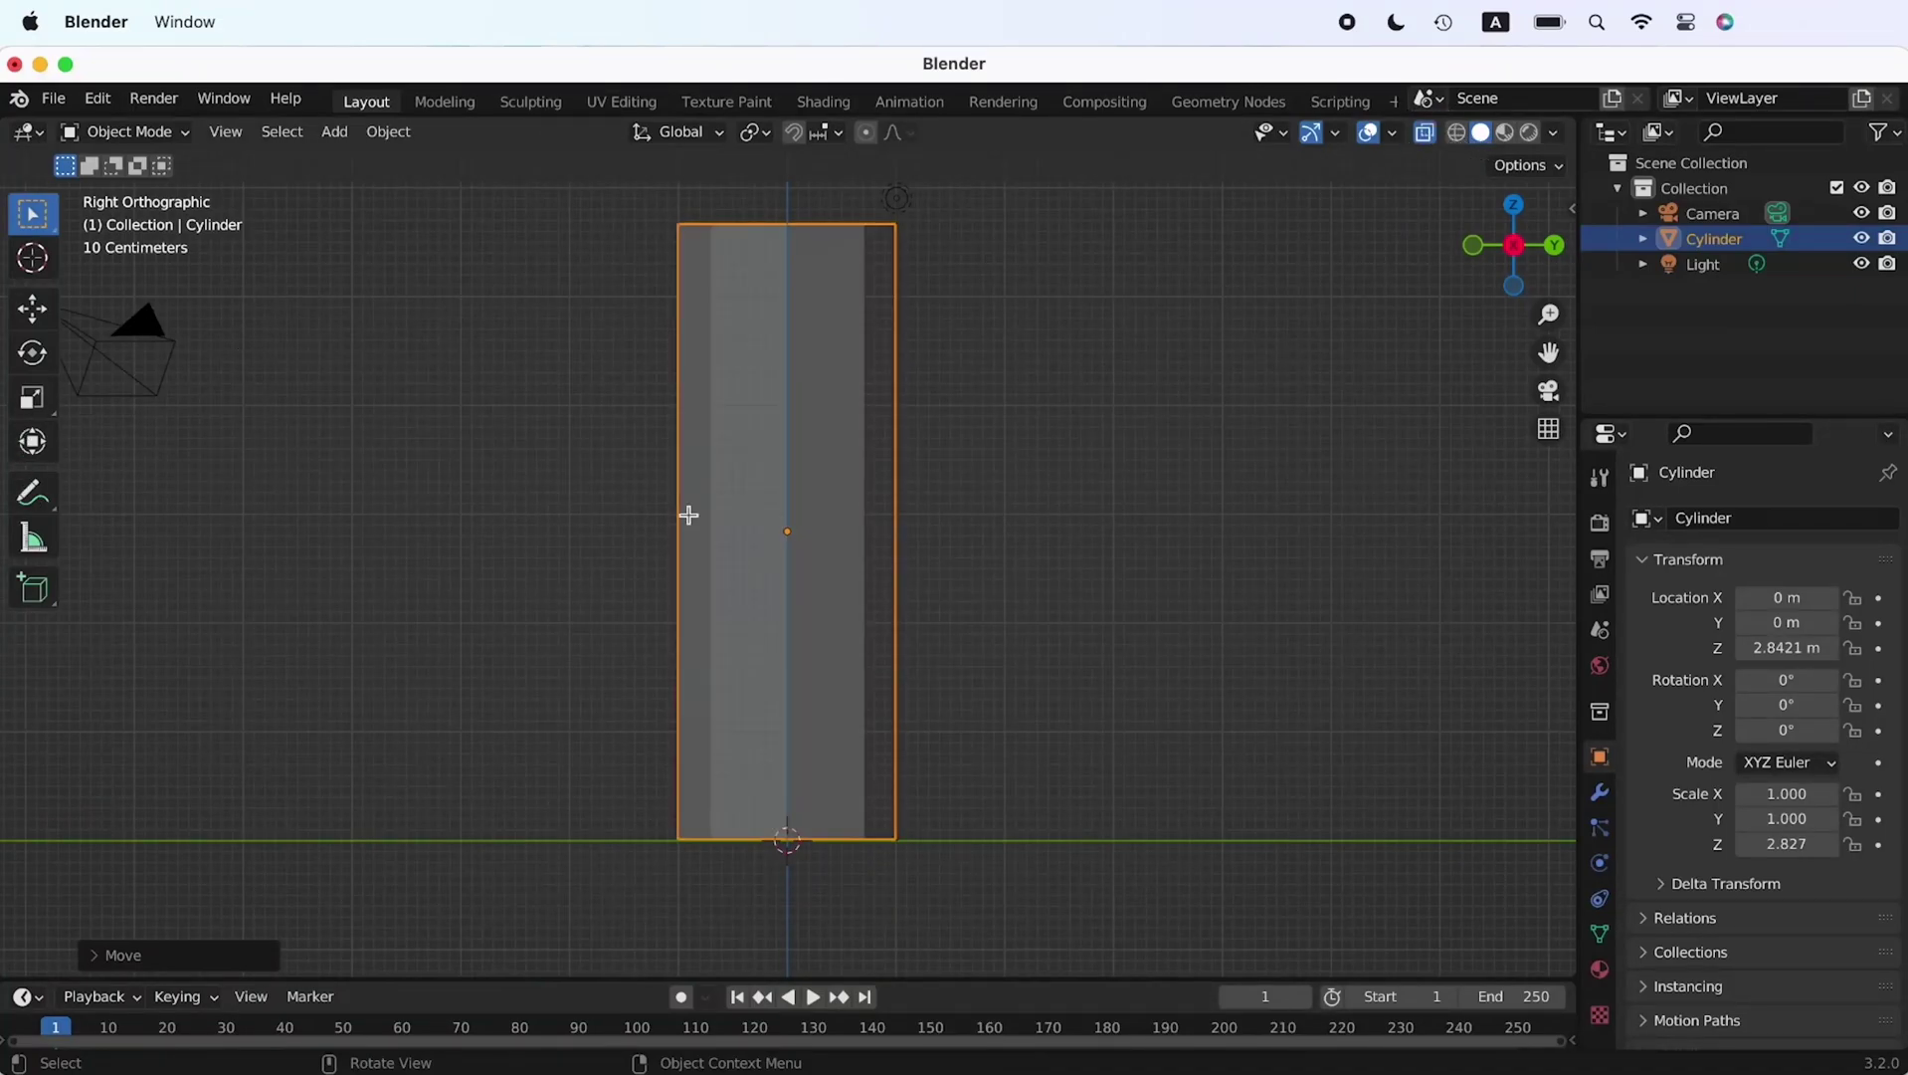
pyautogui.press('Tab')
pyautogui.hotkey('ctrl', 'r')
pyautogui.scroll(1, 773, 535)
pyautogui.click(773, 534)
pyautogui.rightClick(786, 533)
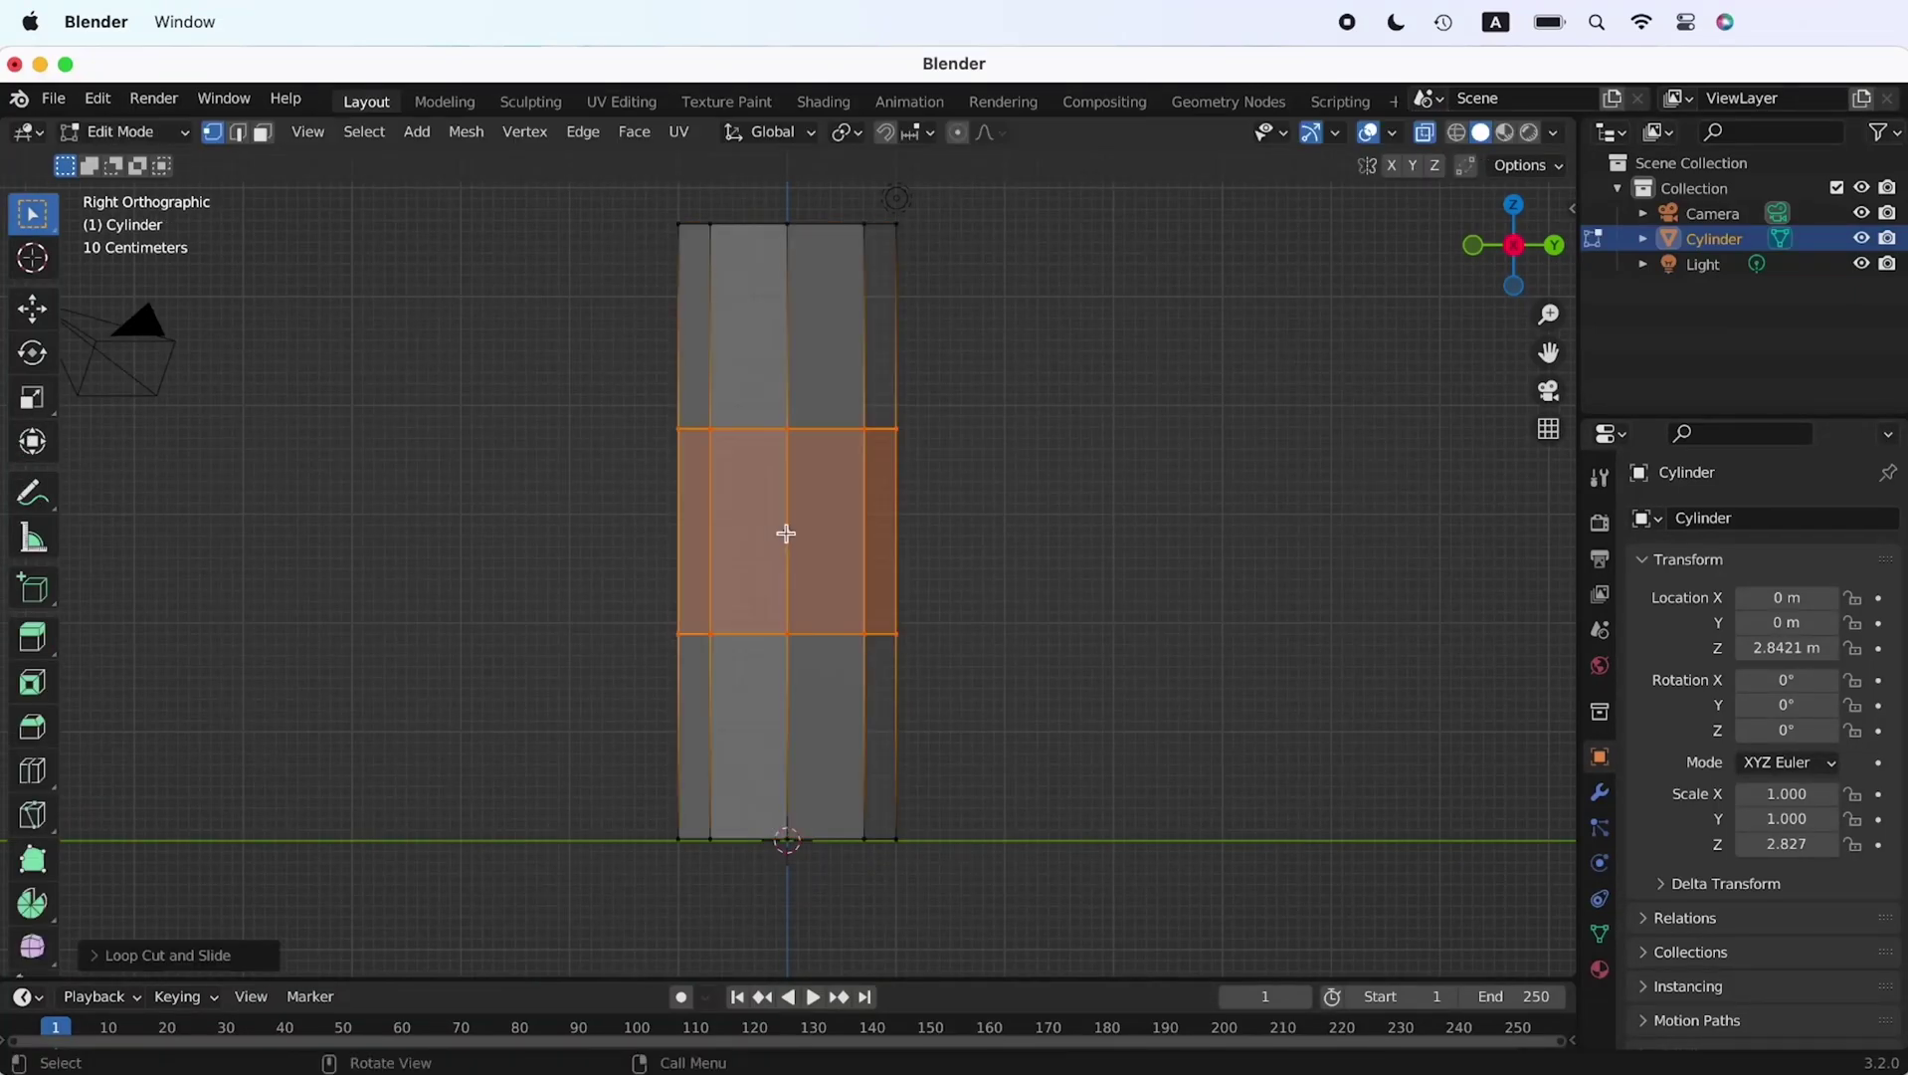
pyautogui.click(1034, 425)
# Select the cylinder's two inner horizontal edge loops and mark them as seams
pyautogui.click(32, 308)
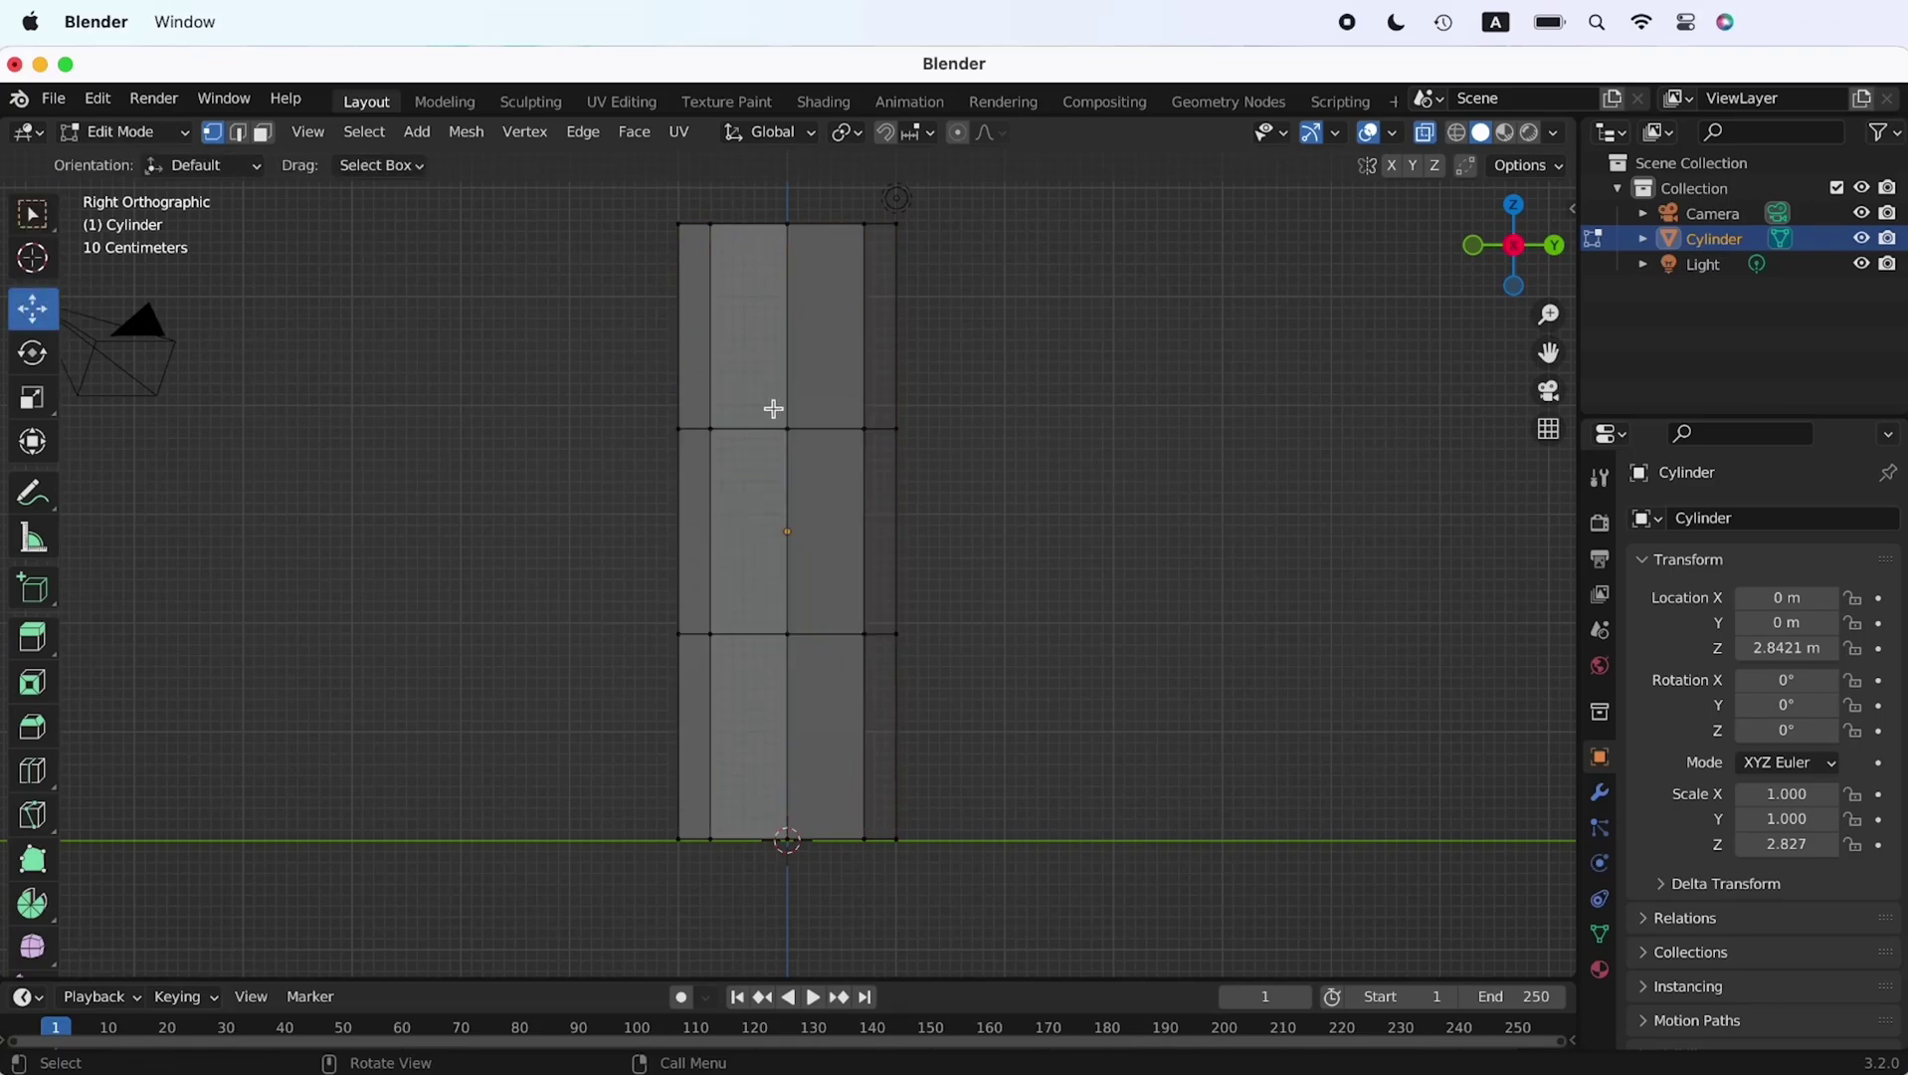
pyautogui.press('2')
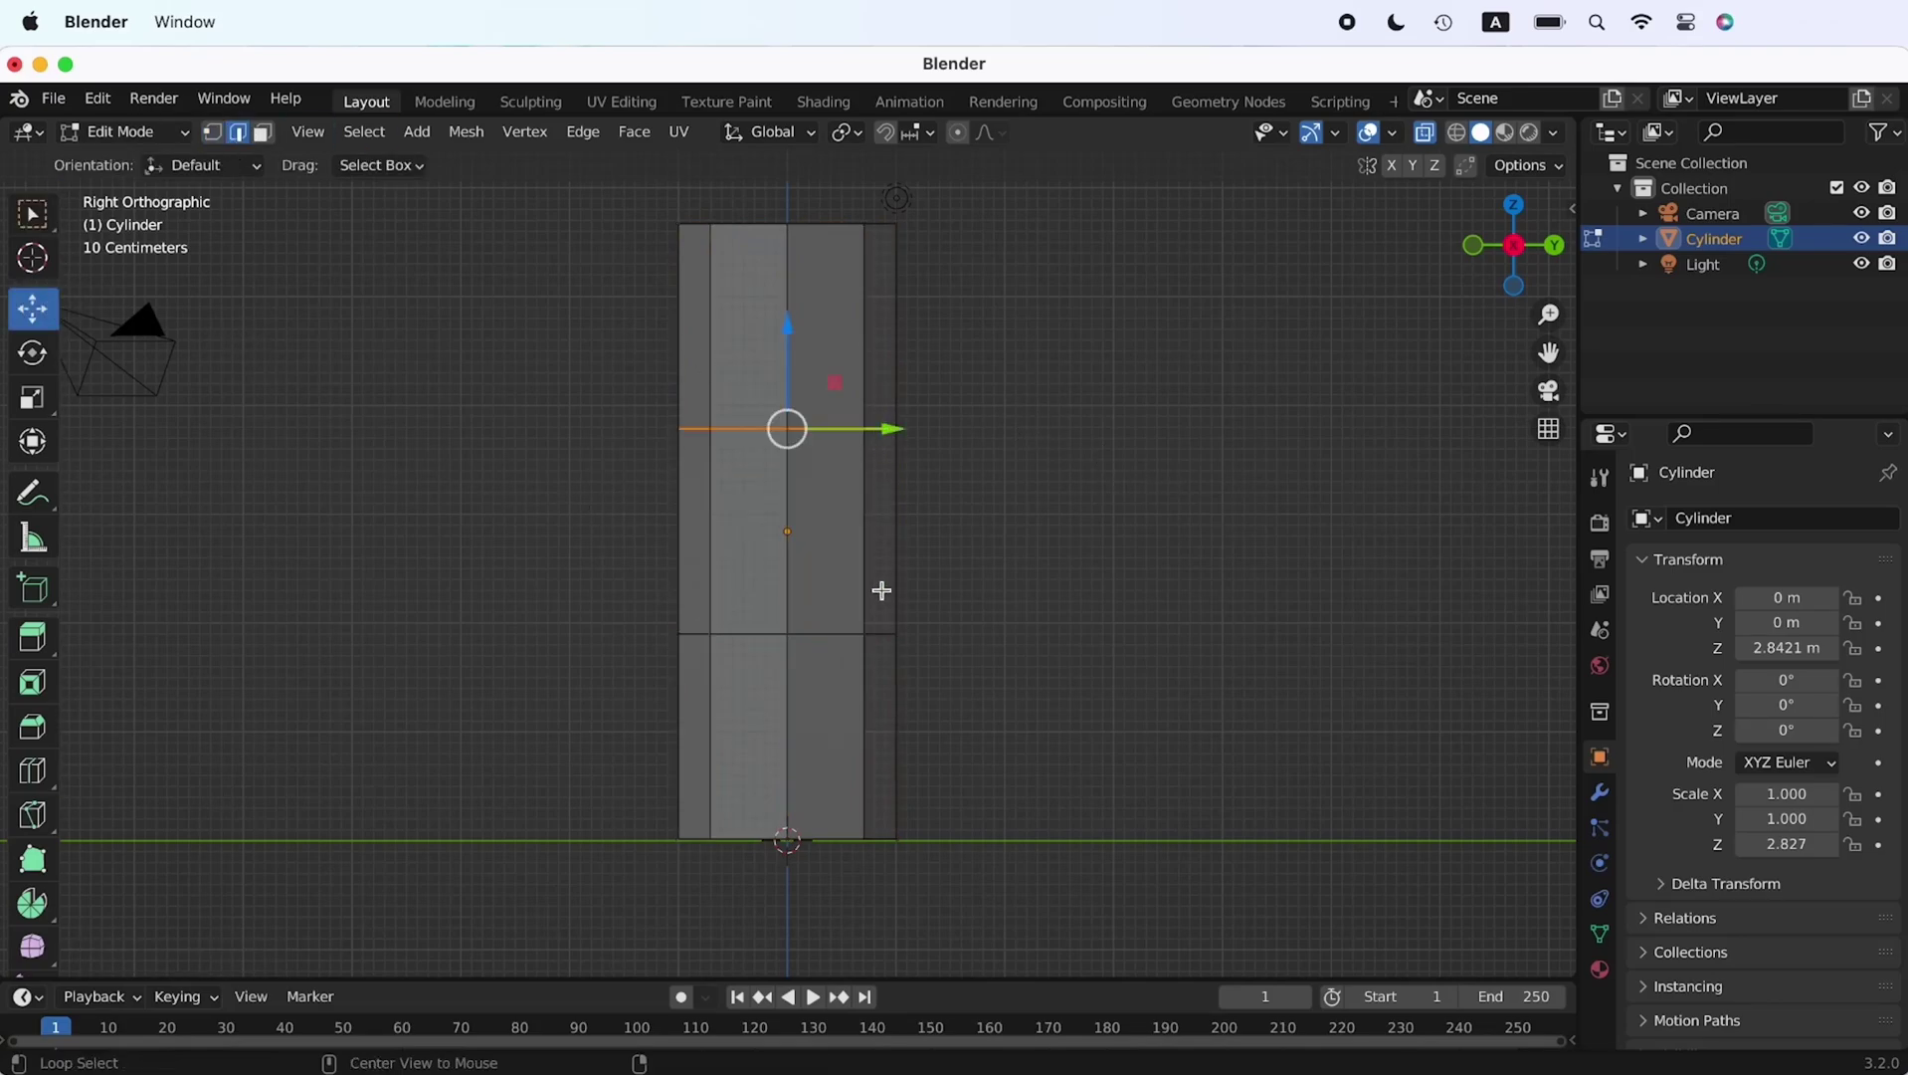
pyautogui.click(583, 133)
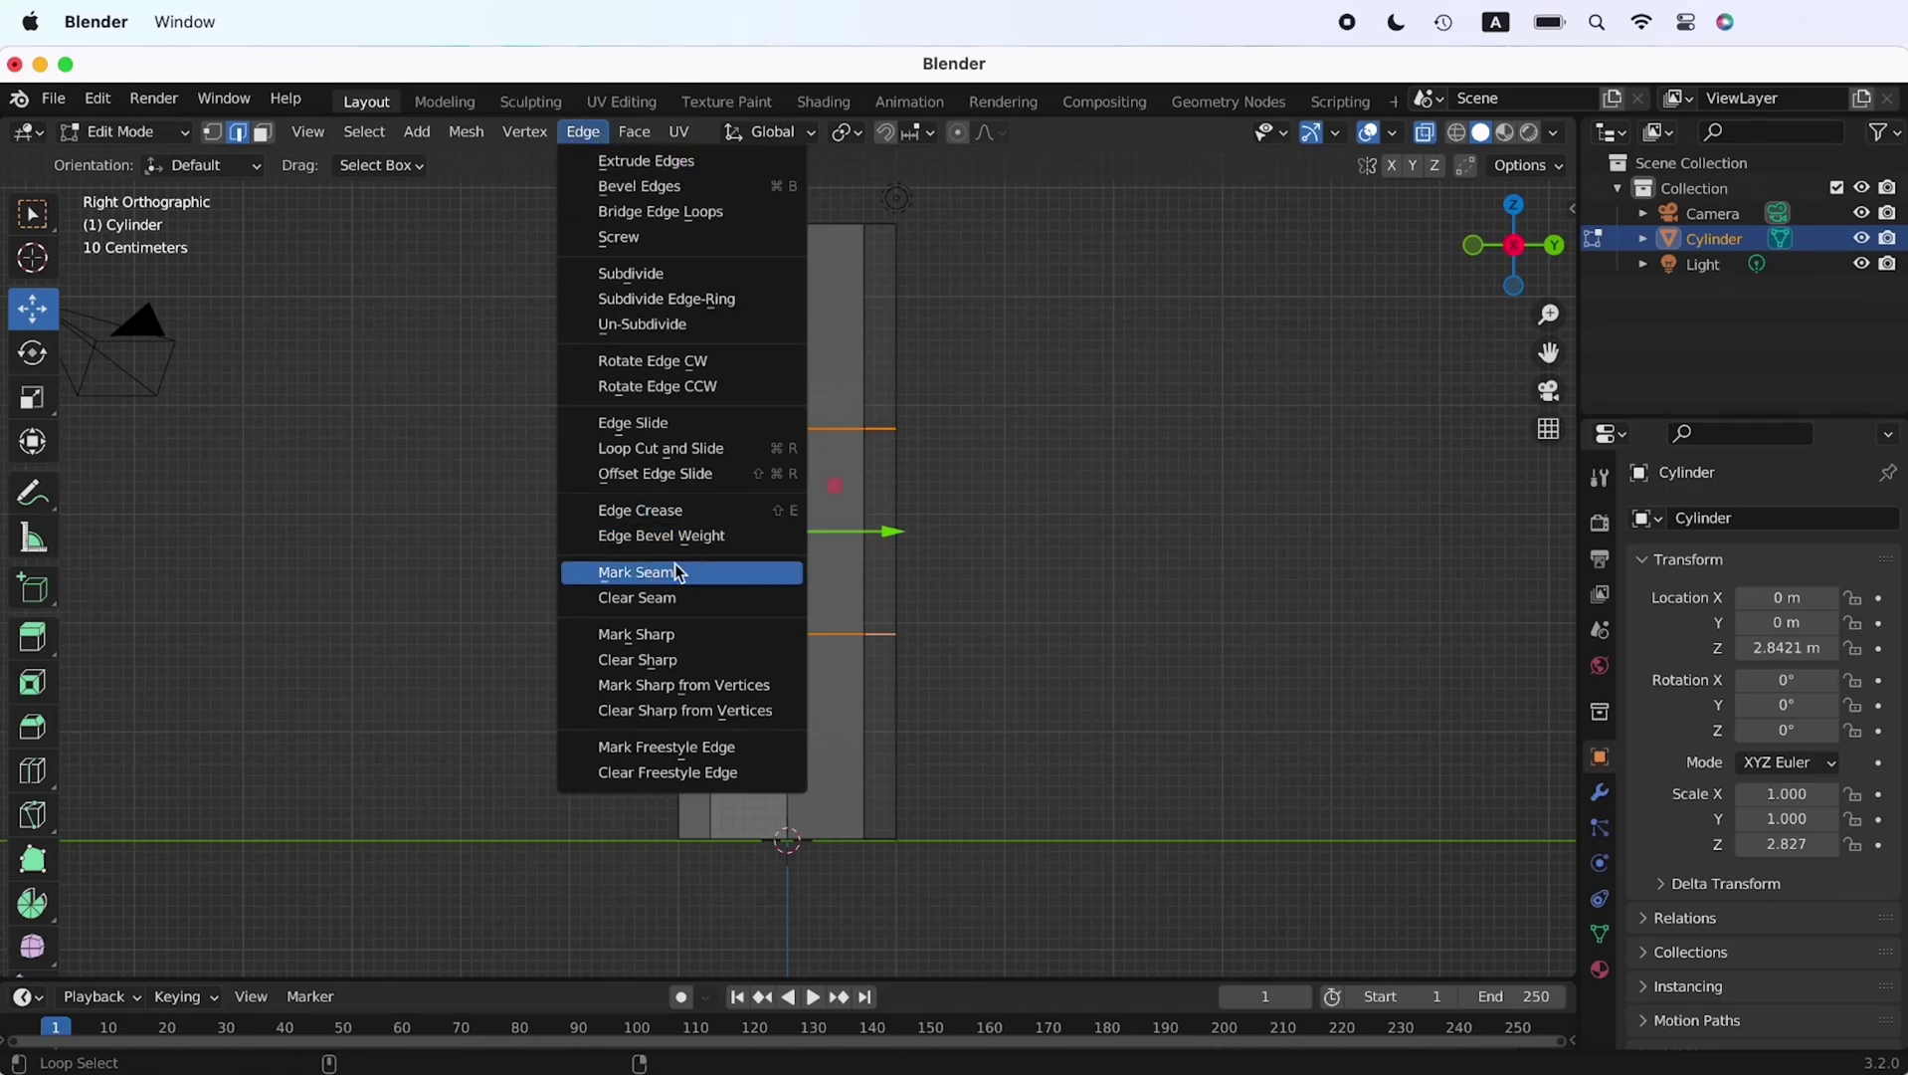
pyautogui.click(732, 566)
# Select all faces of the cylinder's middle band and create a new material named Label
pyautogui.click(261, 133)
pyautogui.click(826, 439)
pyautogui.keyDown('alt'); pyautogui.click(868, 448); pyautogui.keyUp('alt')
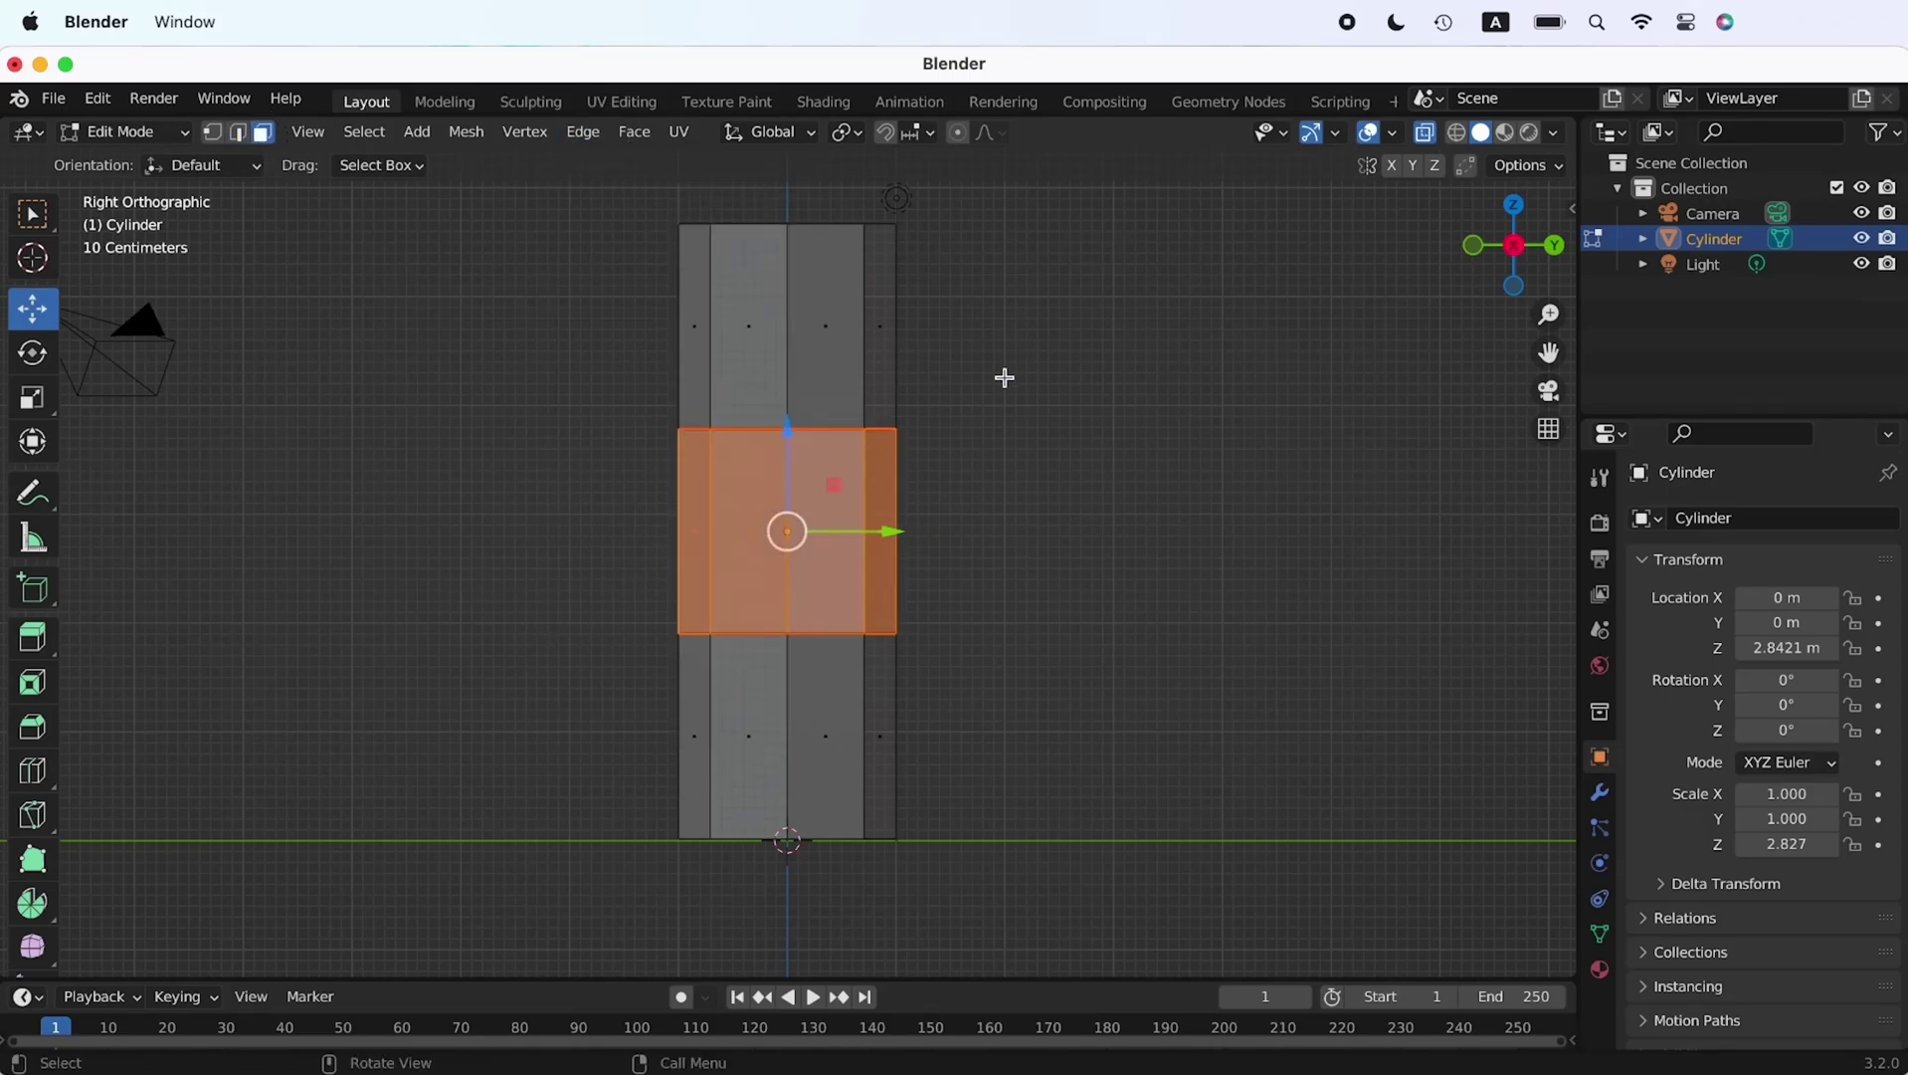
pyautogui.click(1600, 968)
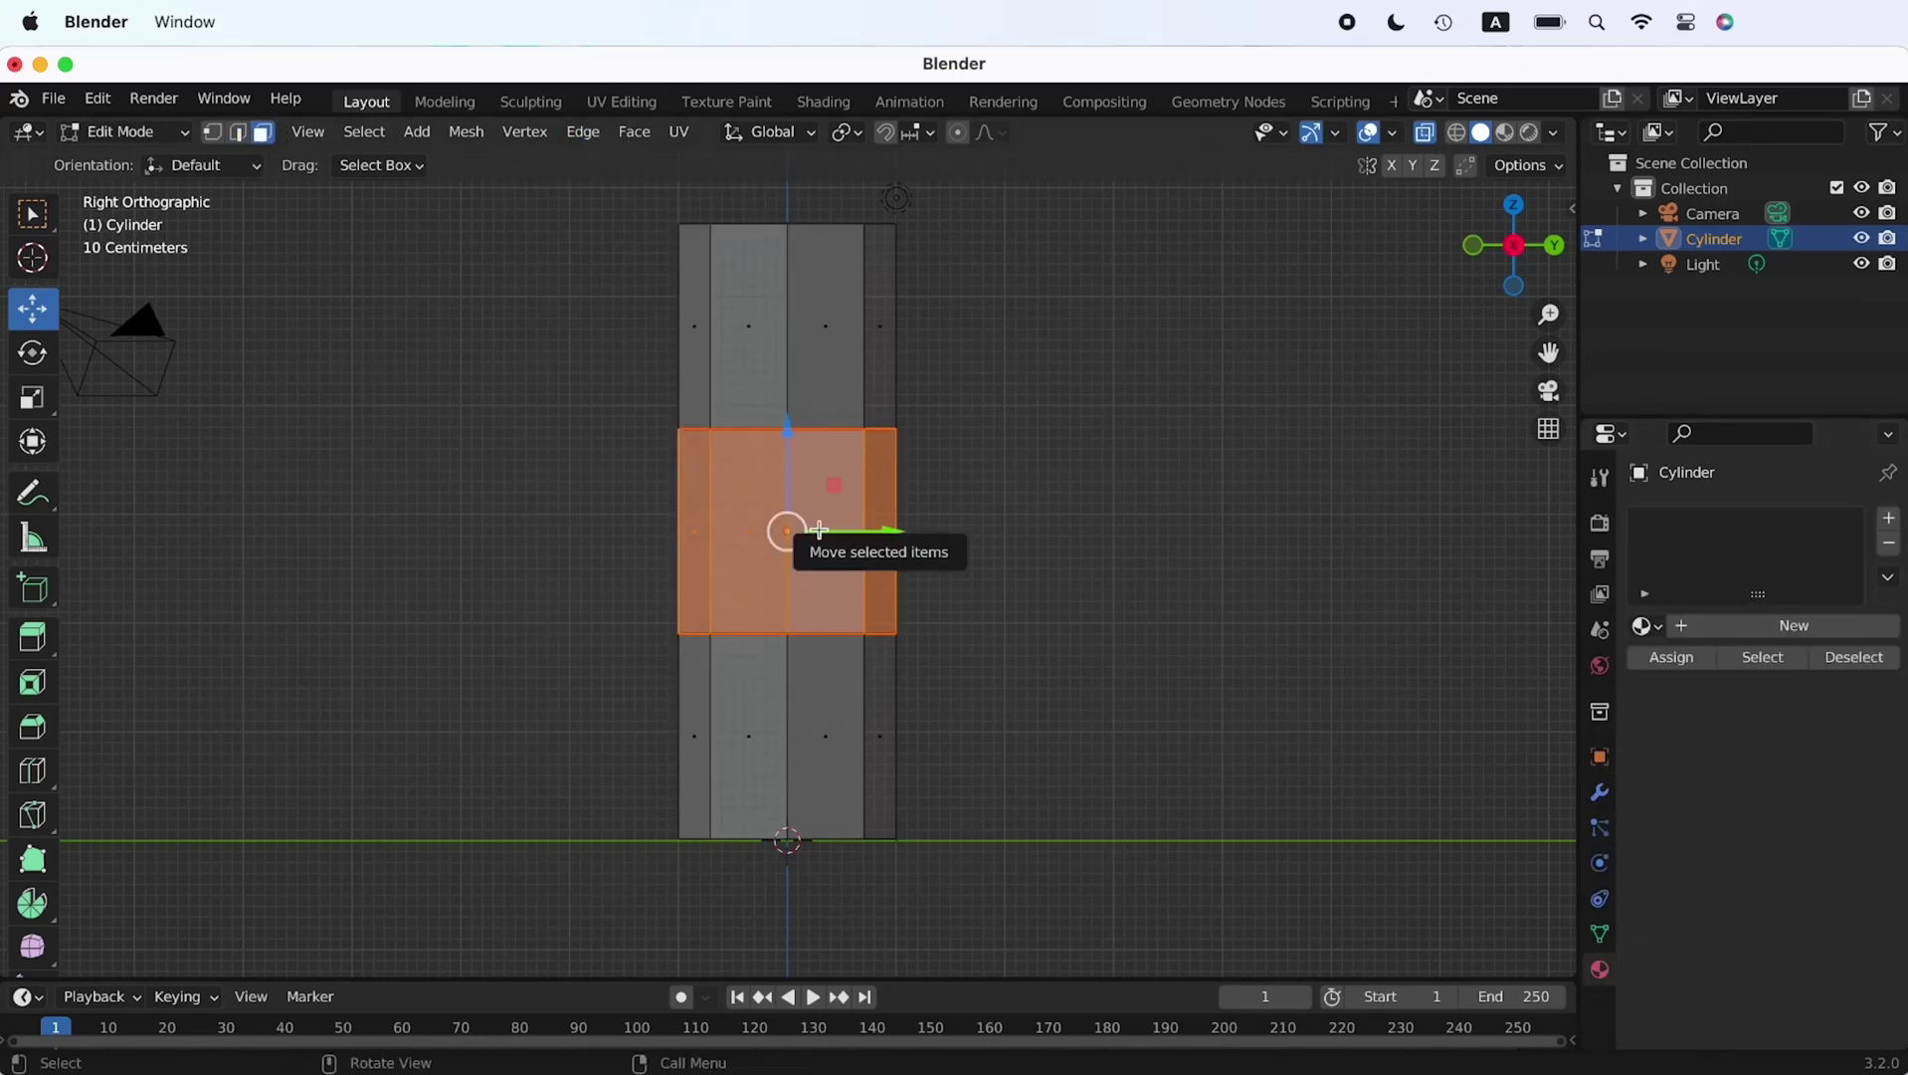
pyautogui.click(1690, 626)
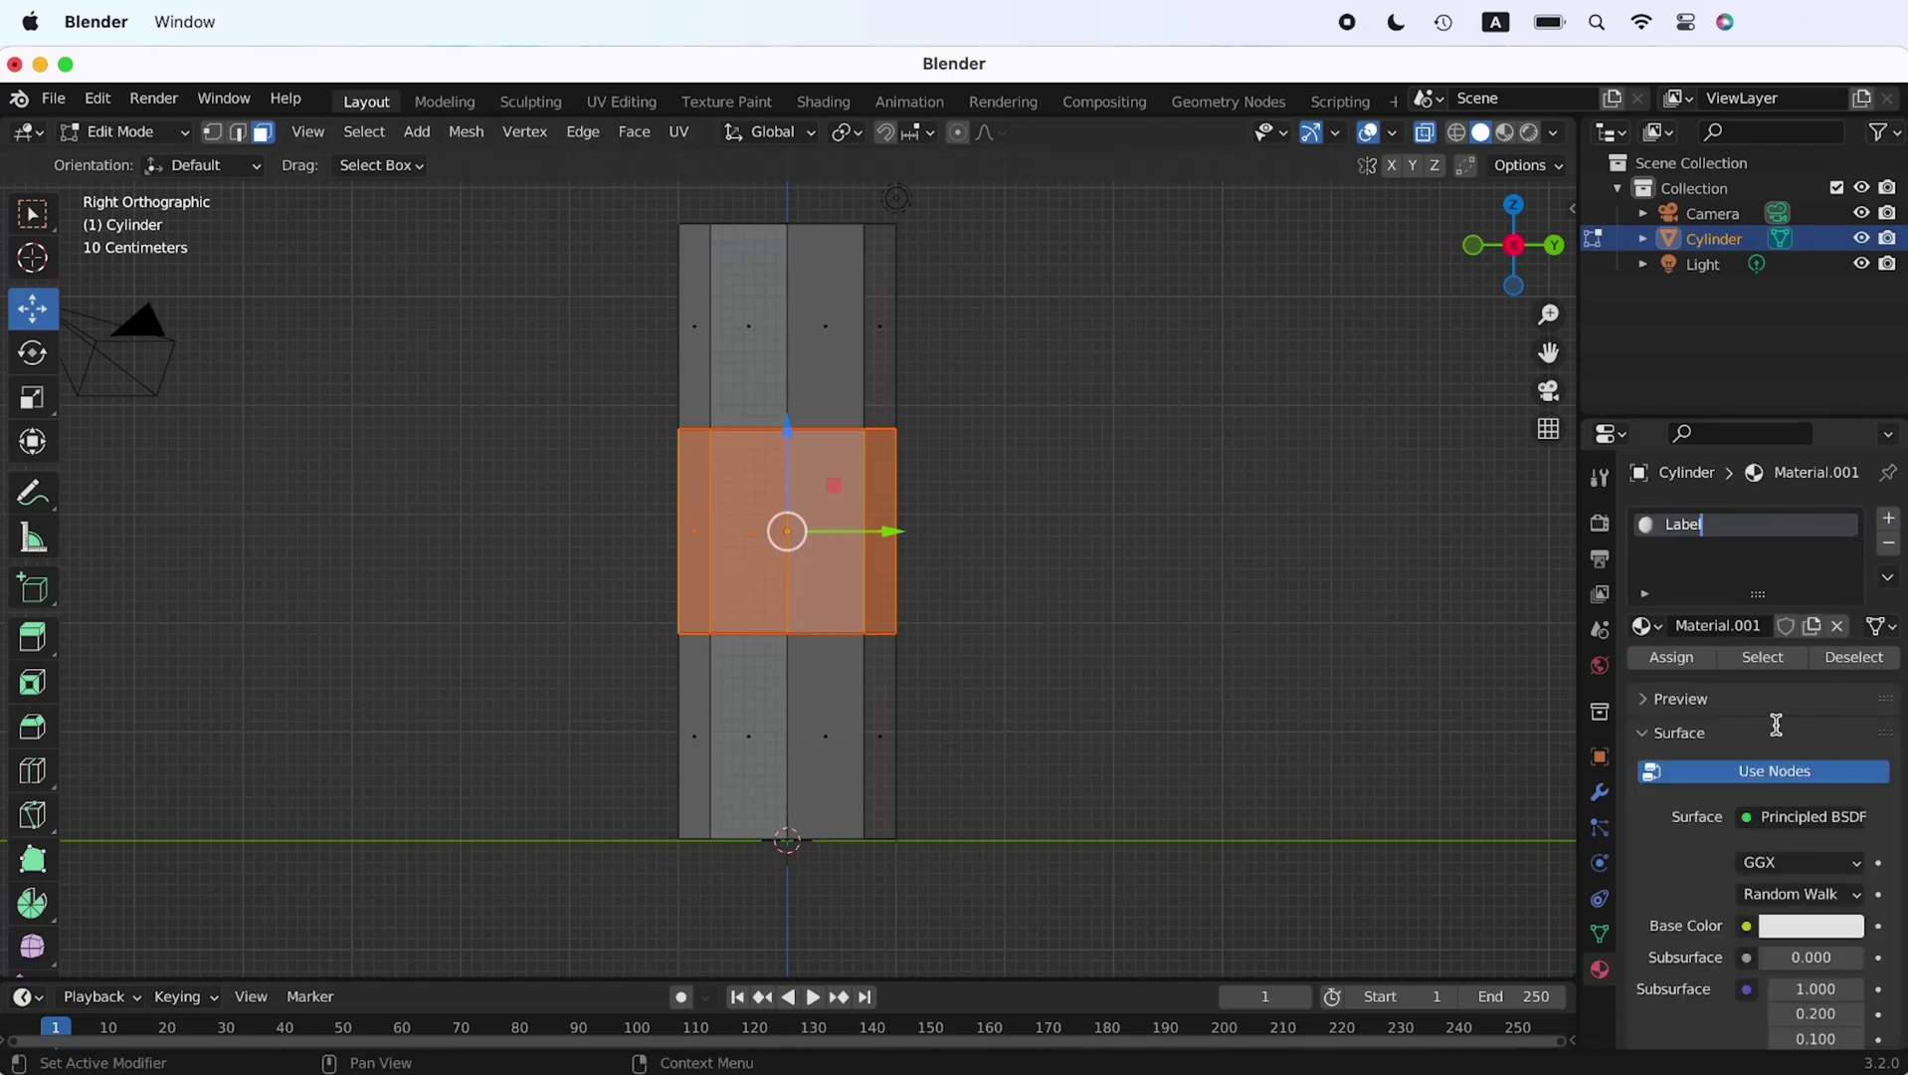
pyautogui.press('Return')
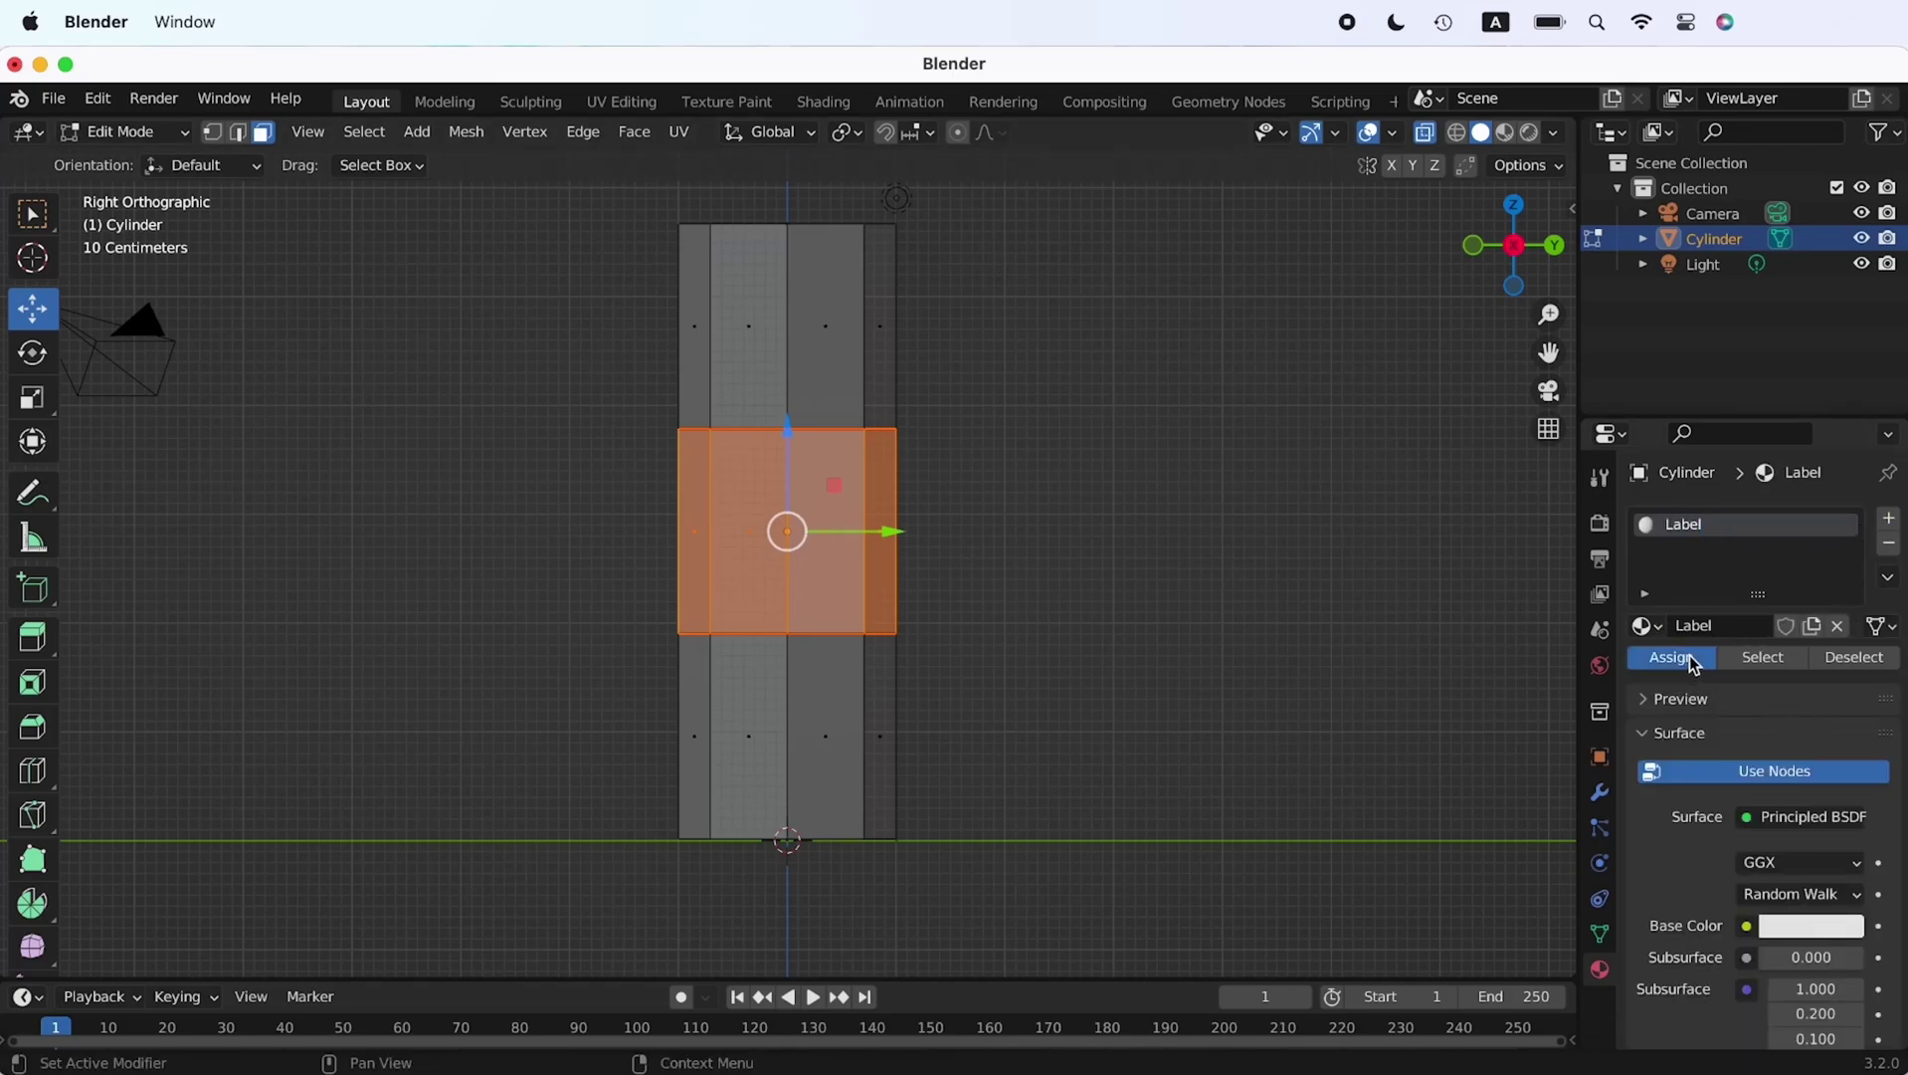
# Invert the face selection and create a second material named Bottle in a new slot
pyautogui.click(364, 132)
pyautogui.click(383, 215)
pyautogui.click(1890, 518)
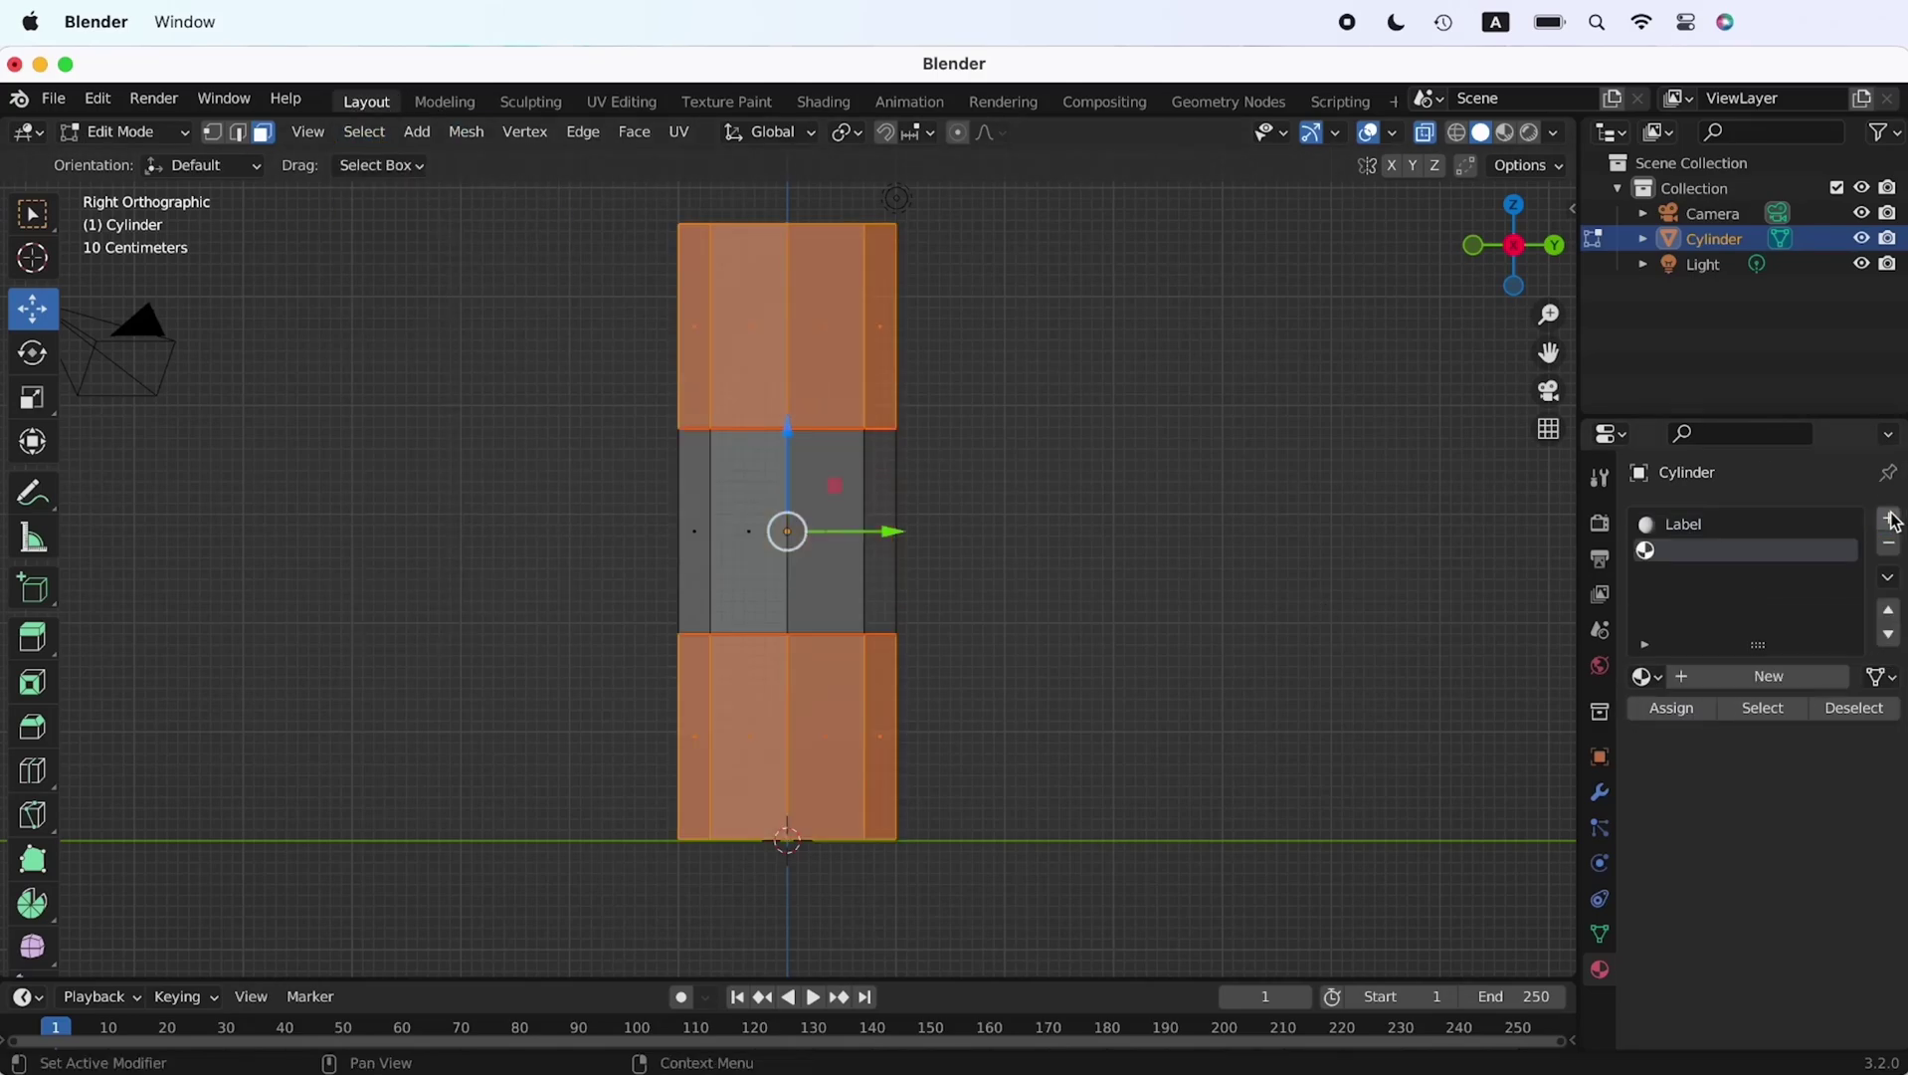
pyautogui.click(1708, 676)
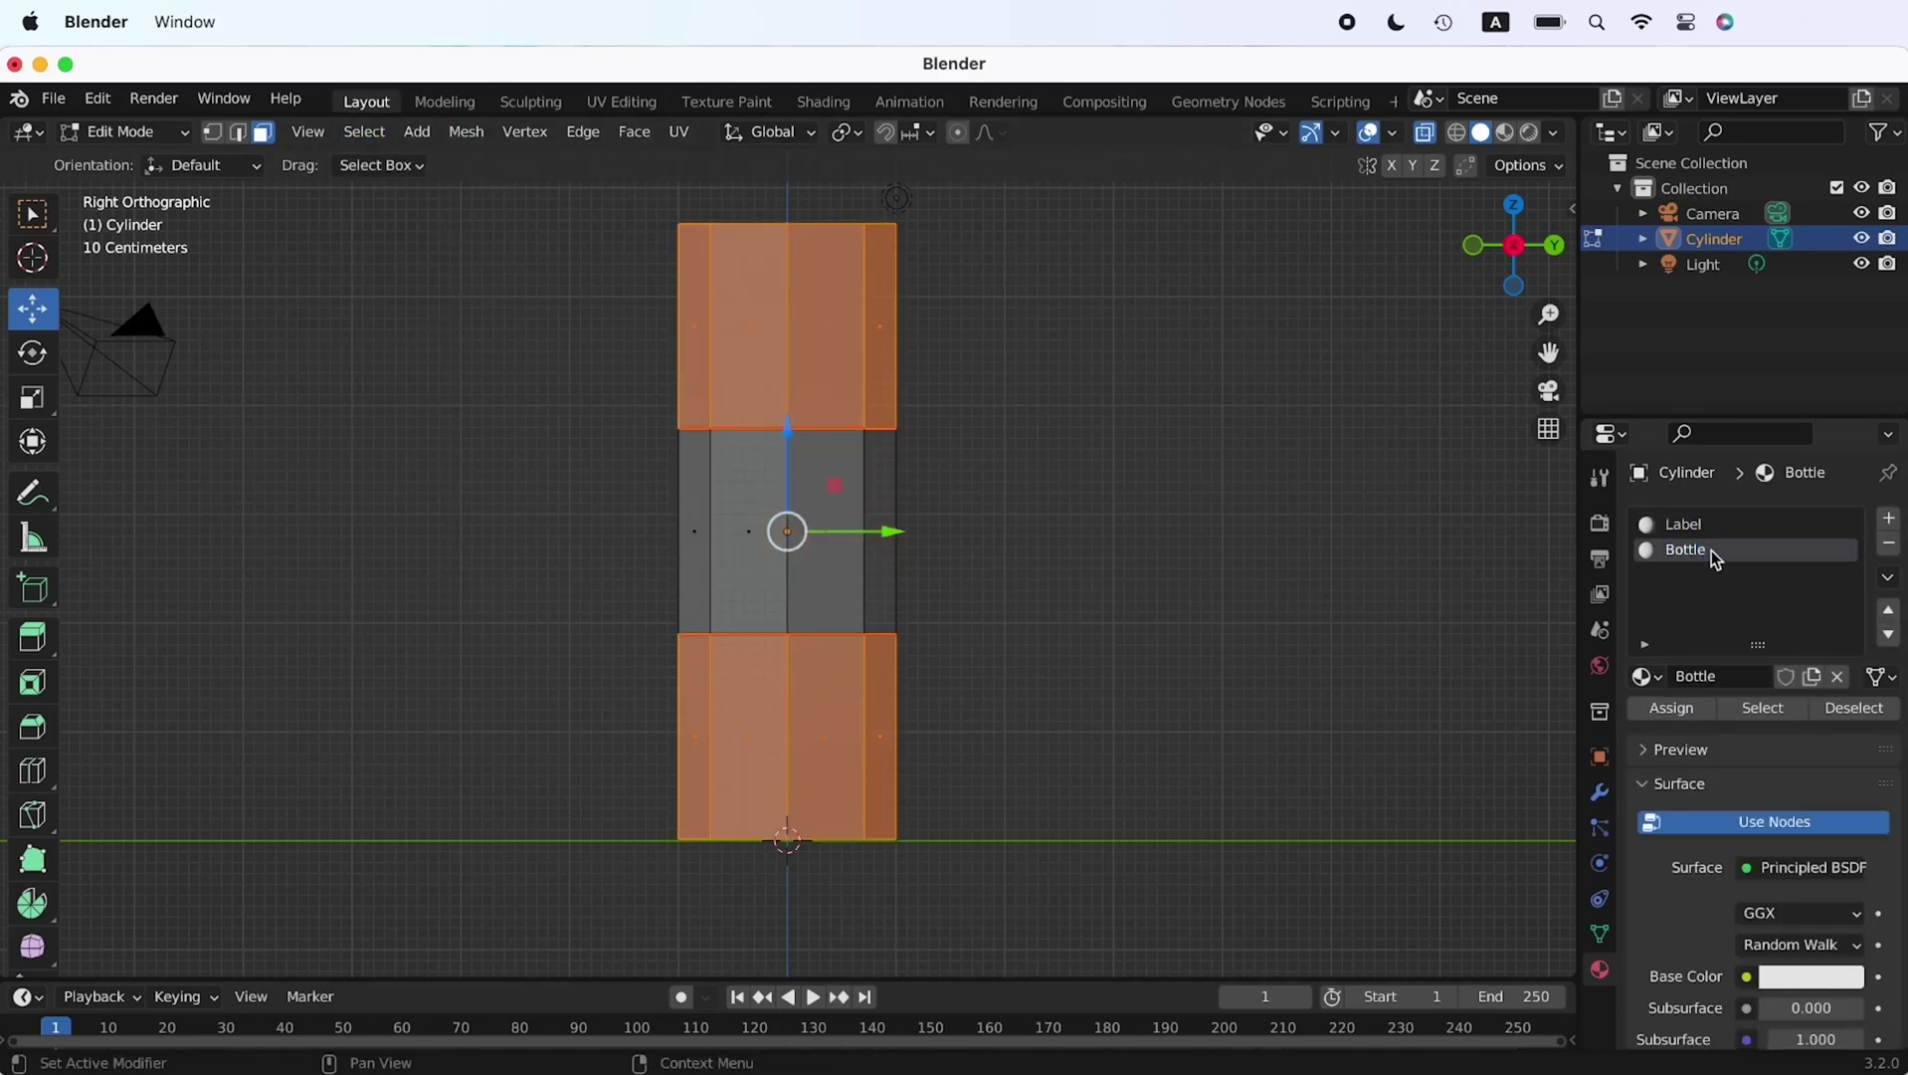
# Select the faces that use the Label material and deselect those that use the Bottle material
pyautogui.click(1713, 526)
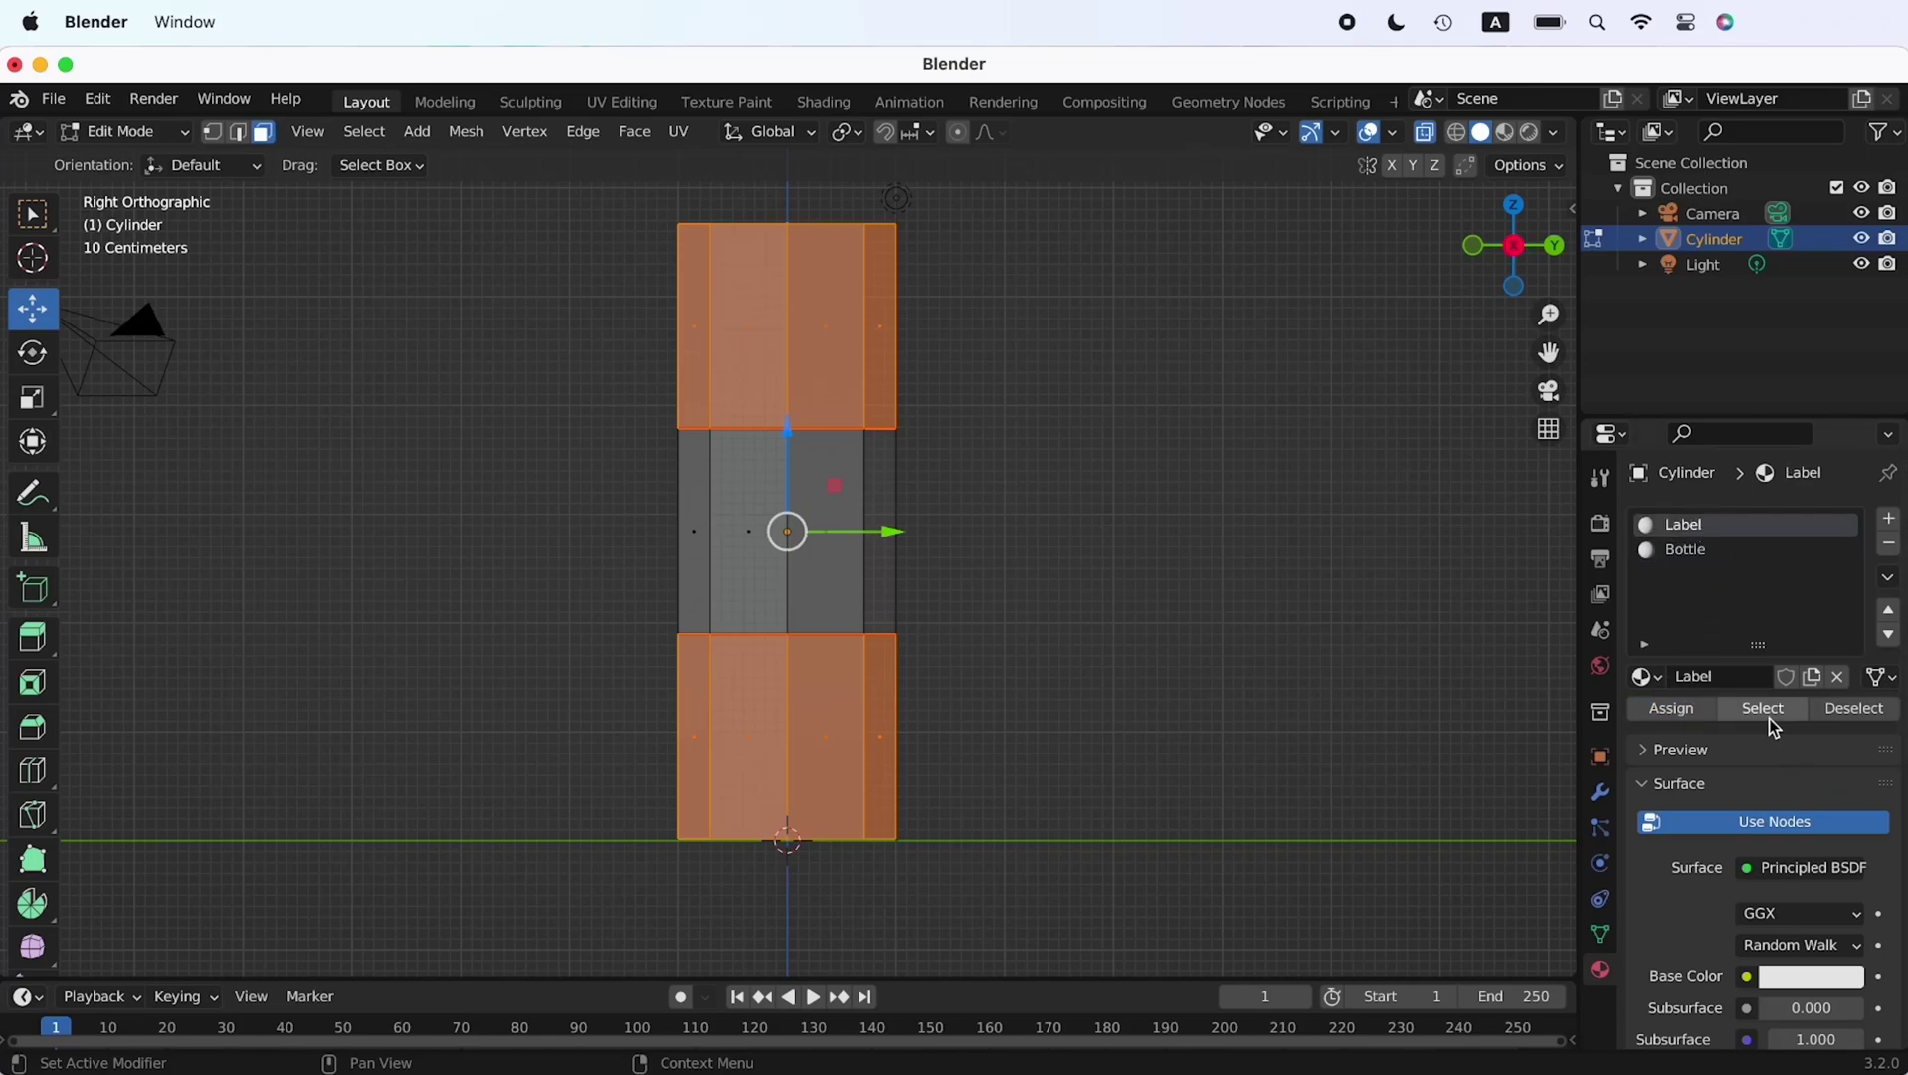
pyautogui.click(1763, 708)
pyautogui.click(1691, 551)
pyautogui.click(1855, 708)
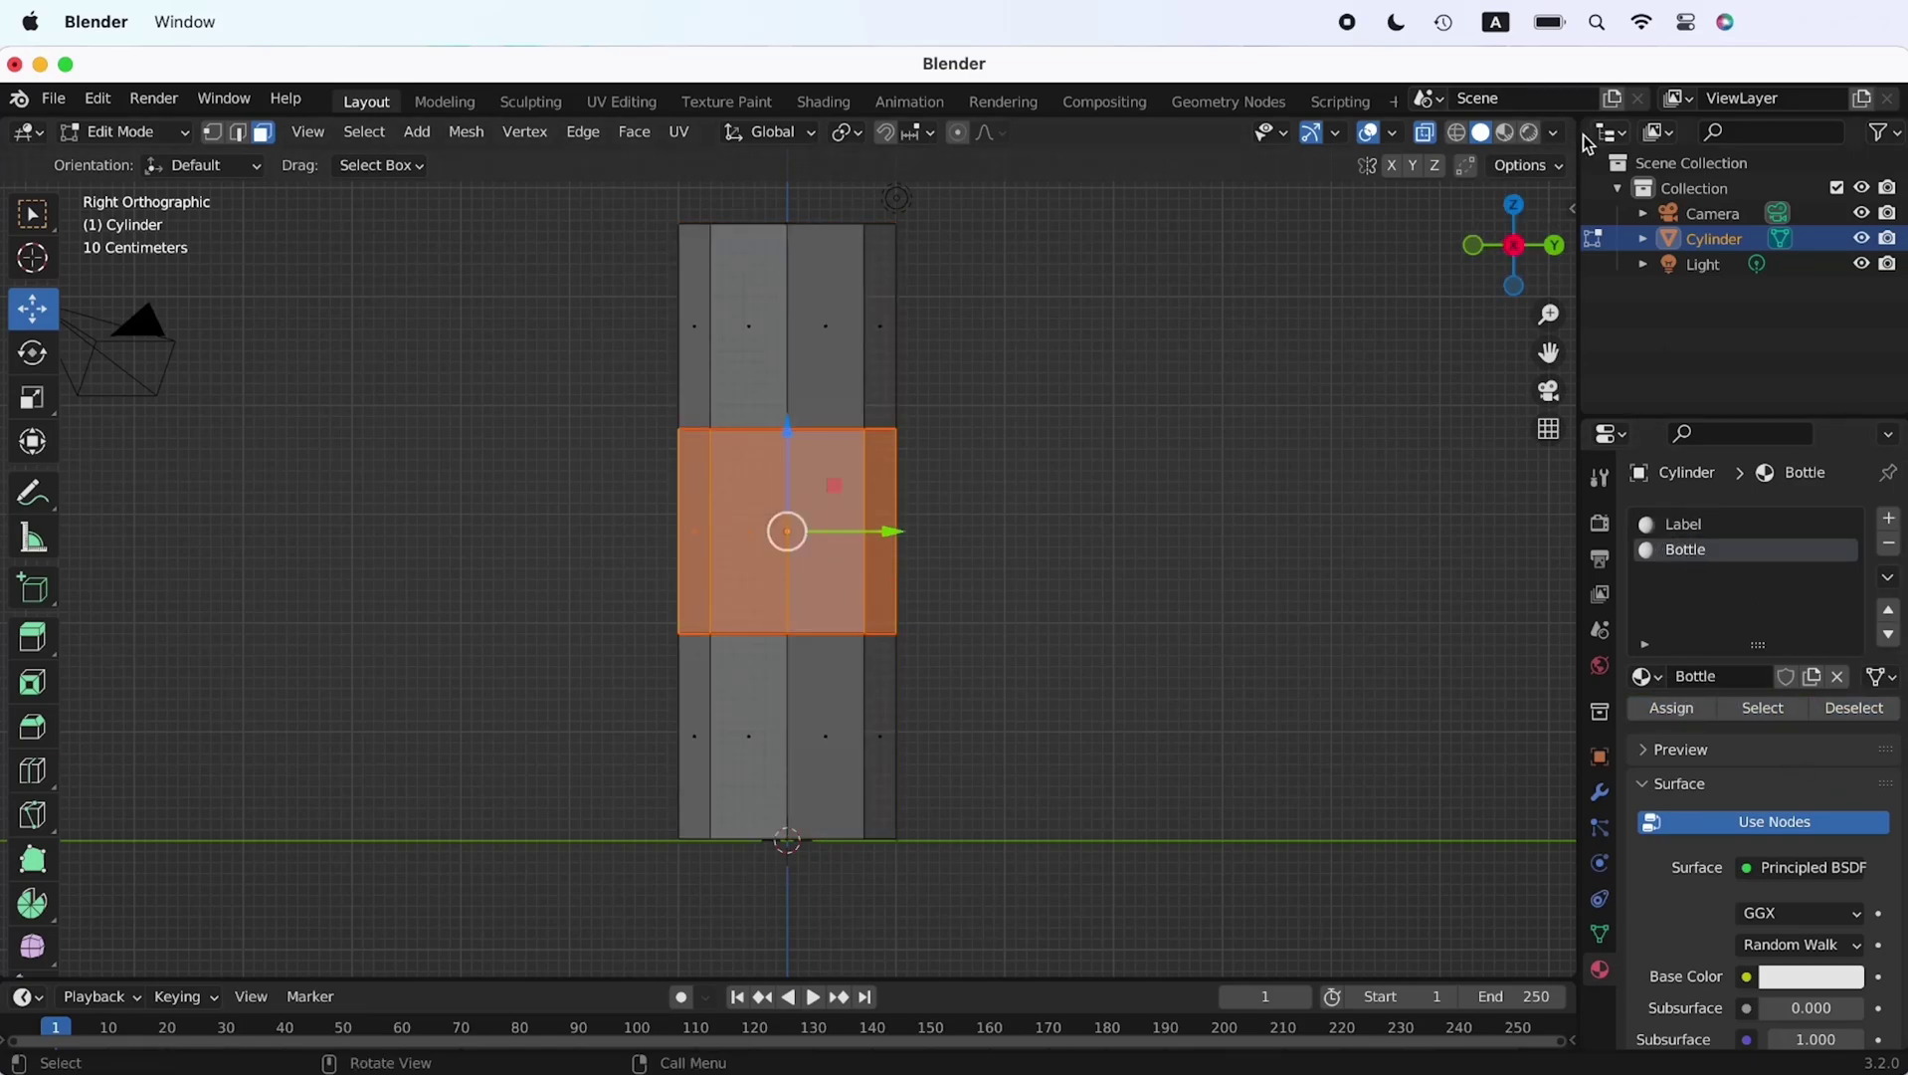
# Split the 3D viewport in two and turn the second area into a UV Editor
pyautogui.moveTo(1564, 131); pyautogui.dragTo(1003, 171)
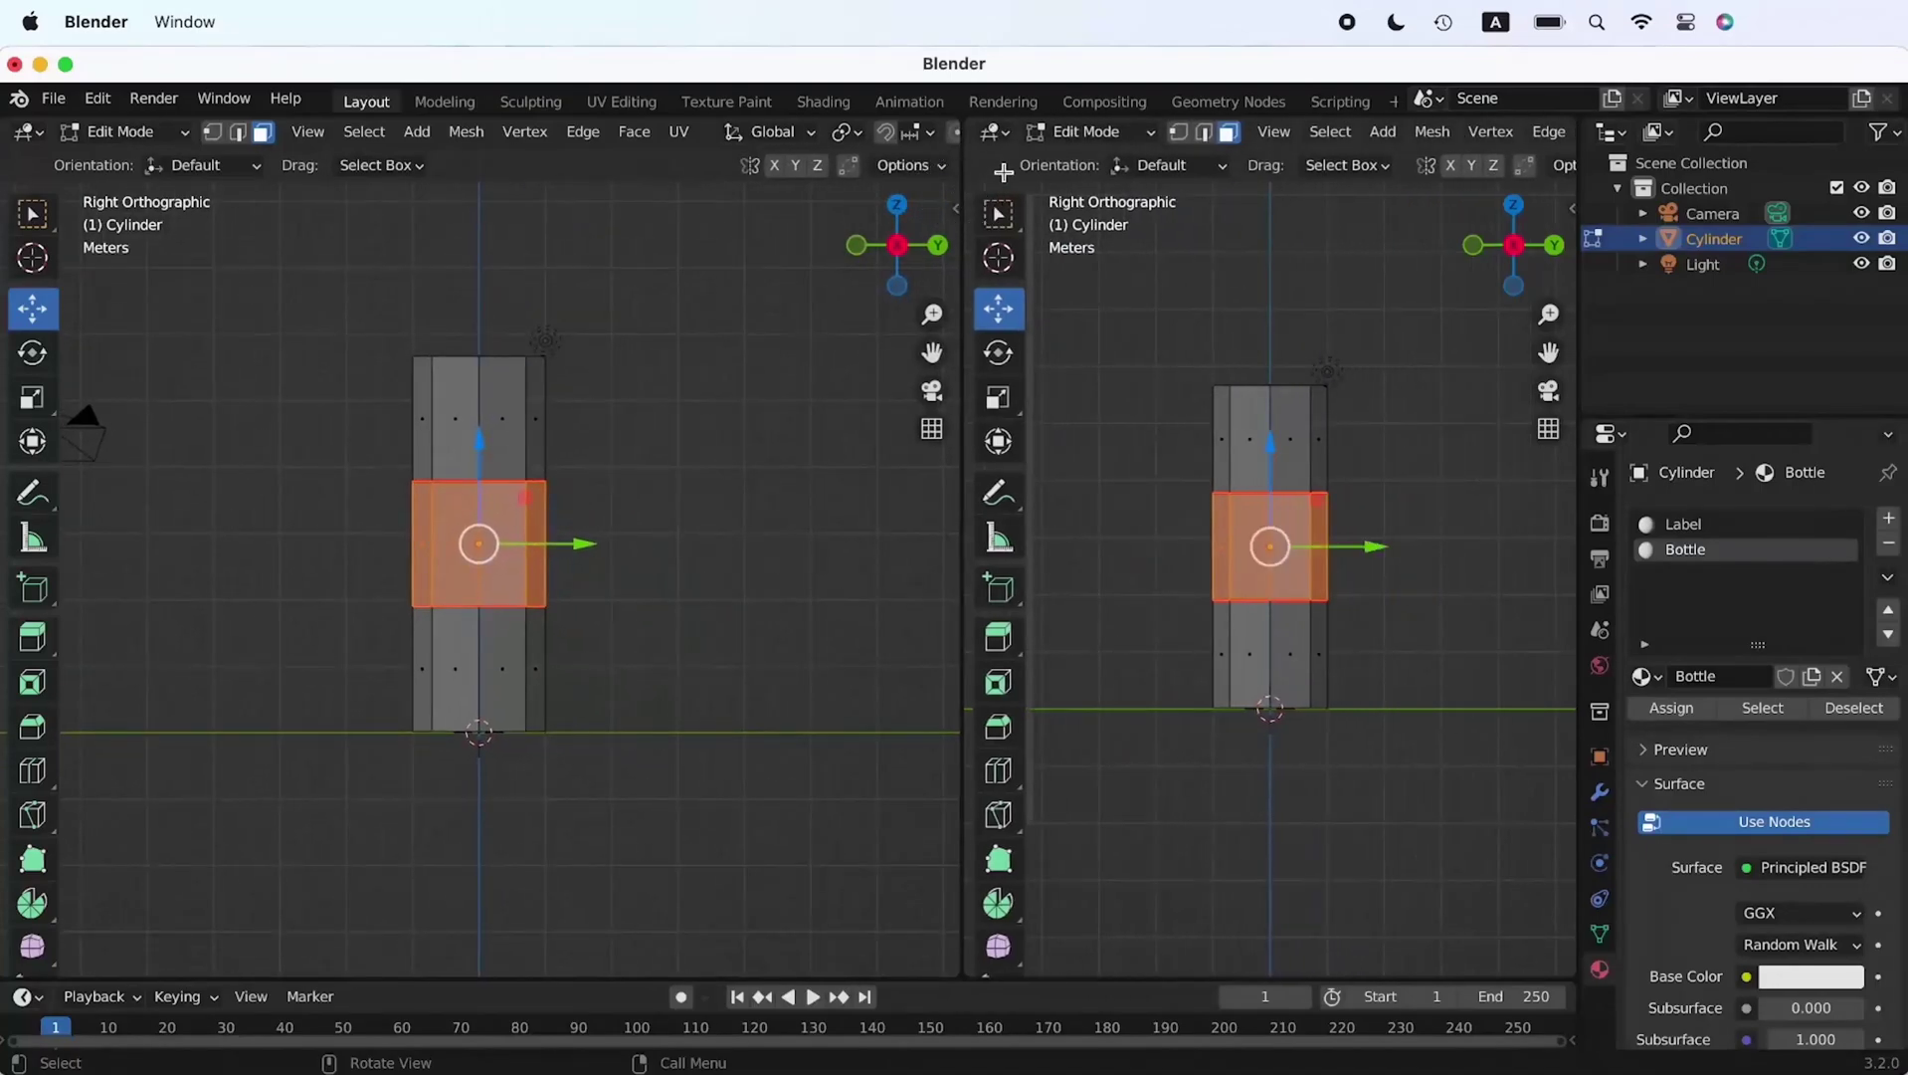
pyautogui.click(1004, 135)
pyautogui.click(199, 258)
pyautogui.scroll(4, 1249, 562)
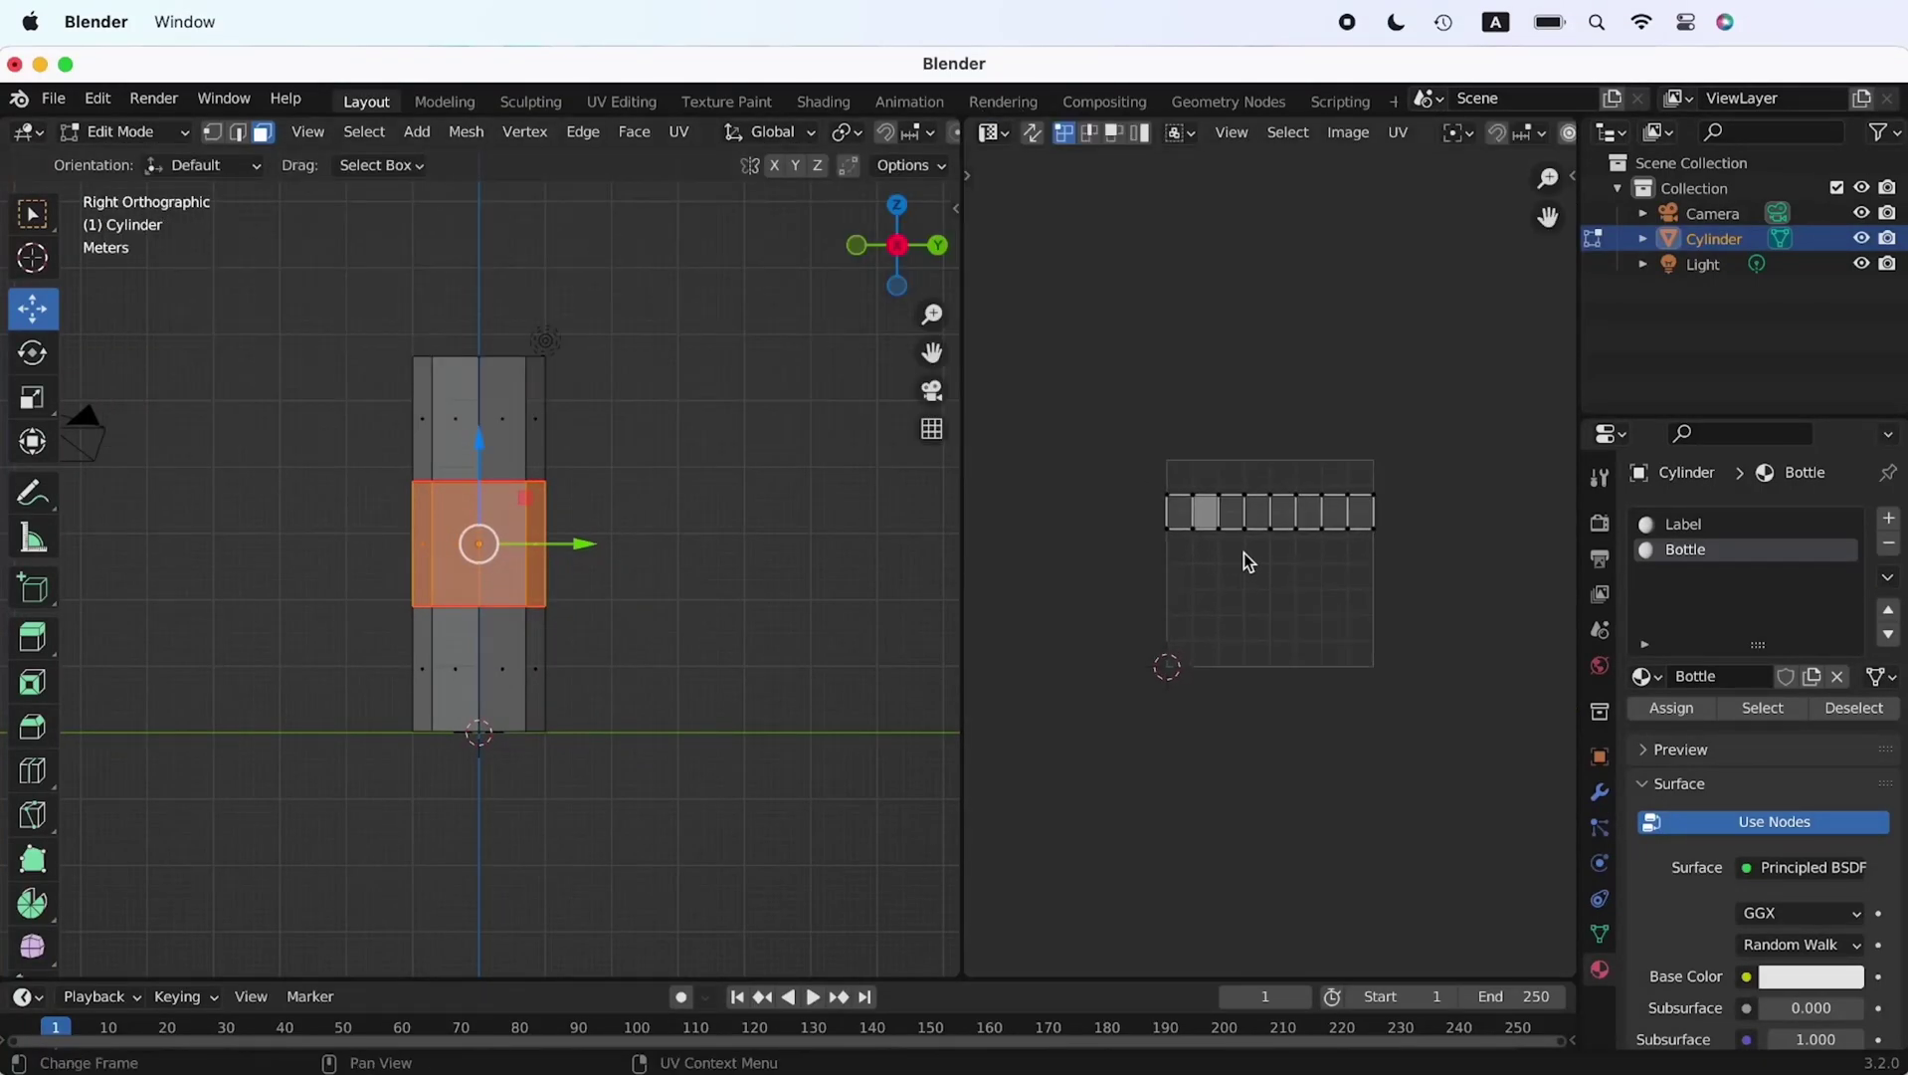
pyautogui.scroll(1, 1248, 562)
# Select all UVs of the middle band and export the UV layout as a 1024 by 1024 PNG image
pyautogui.press('a')
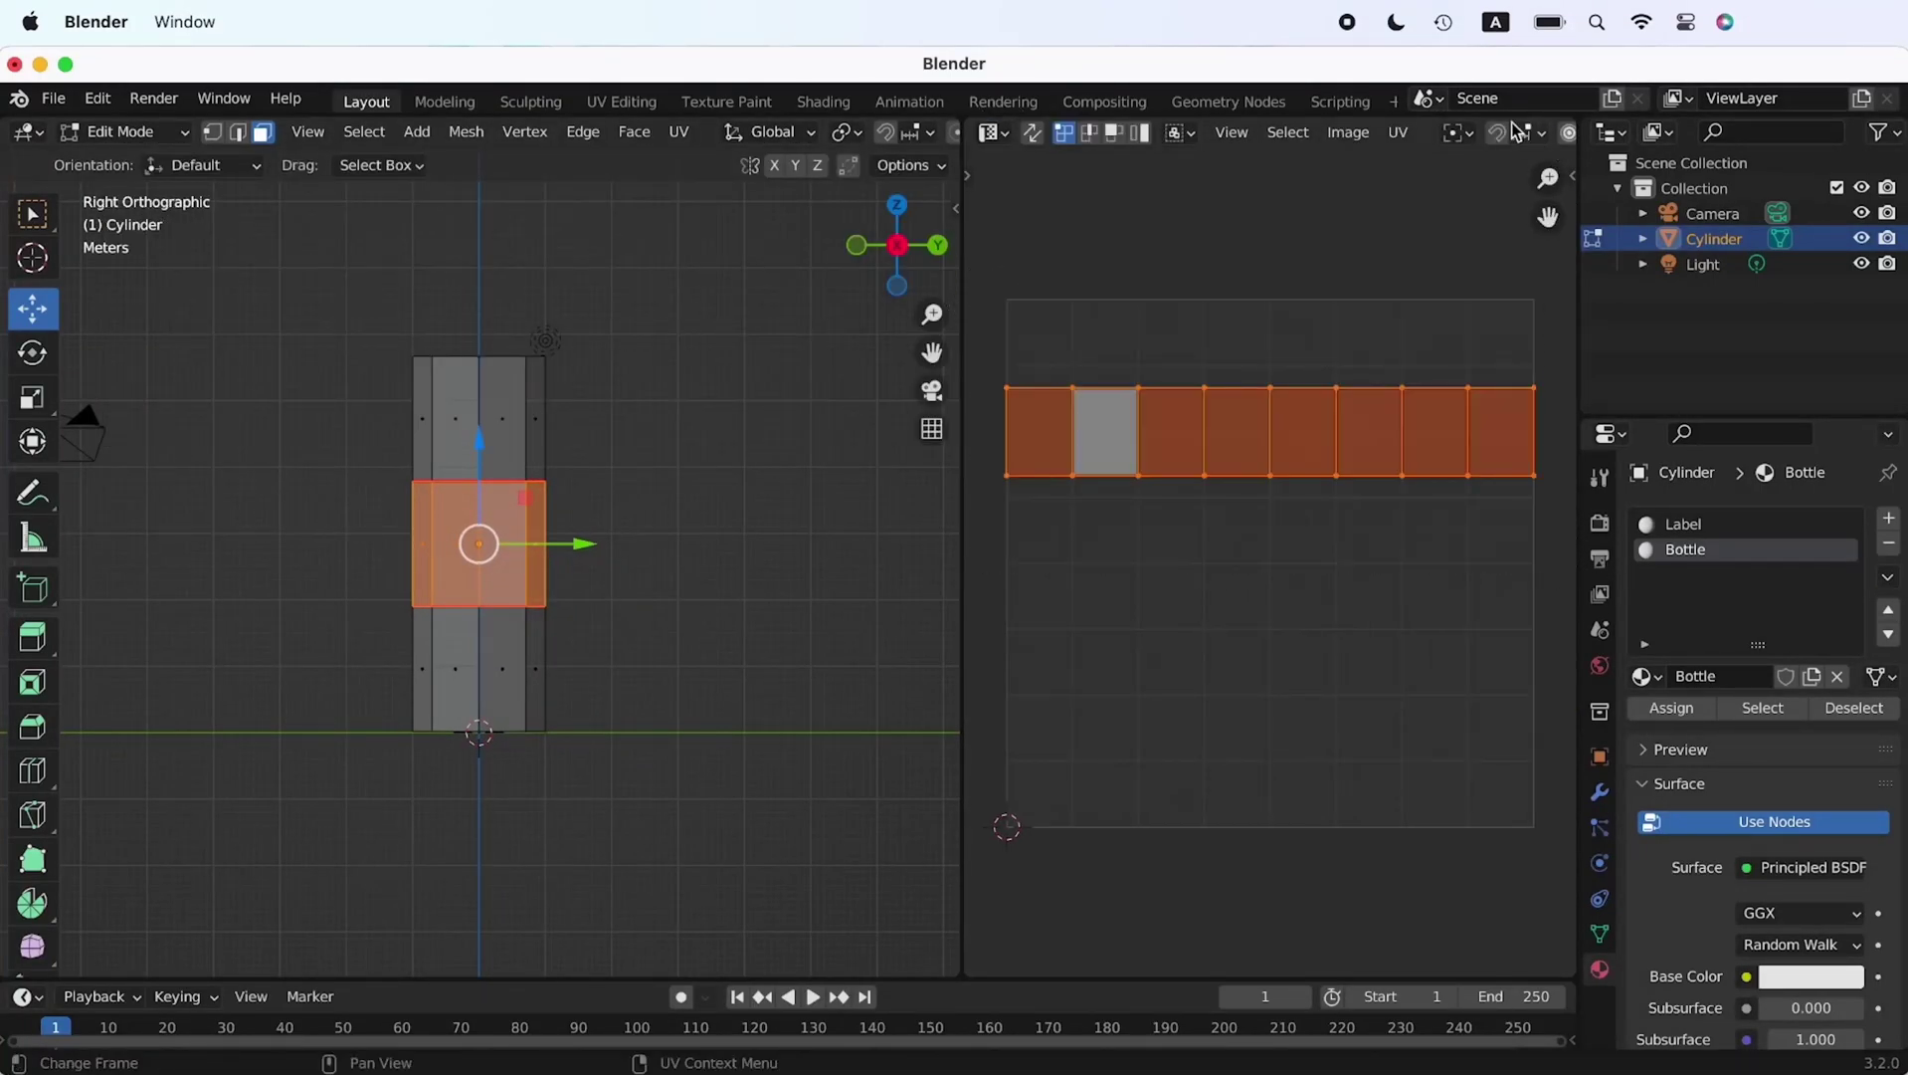
pyautogui.click(1398, 132)
pyautogui.click(1478, 795)
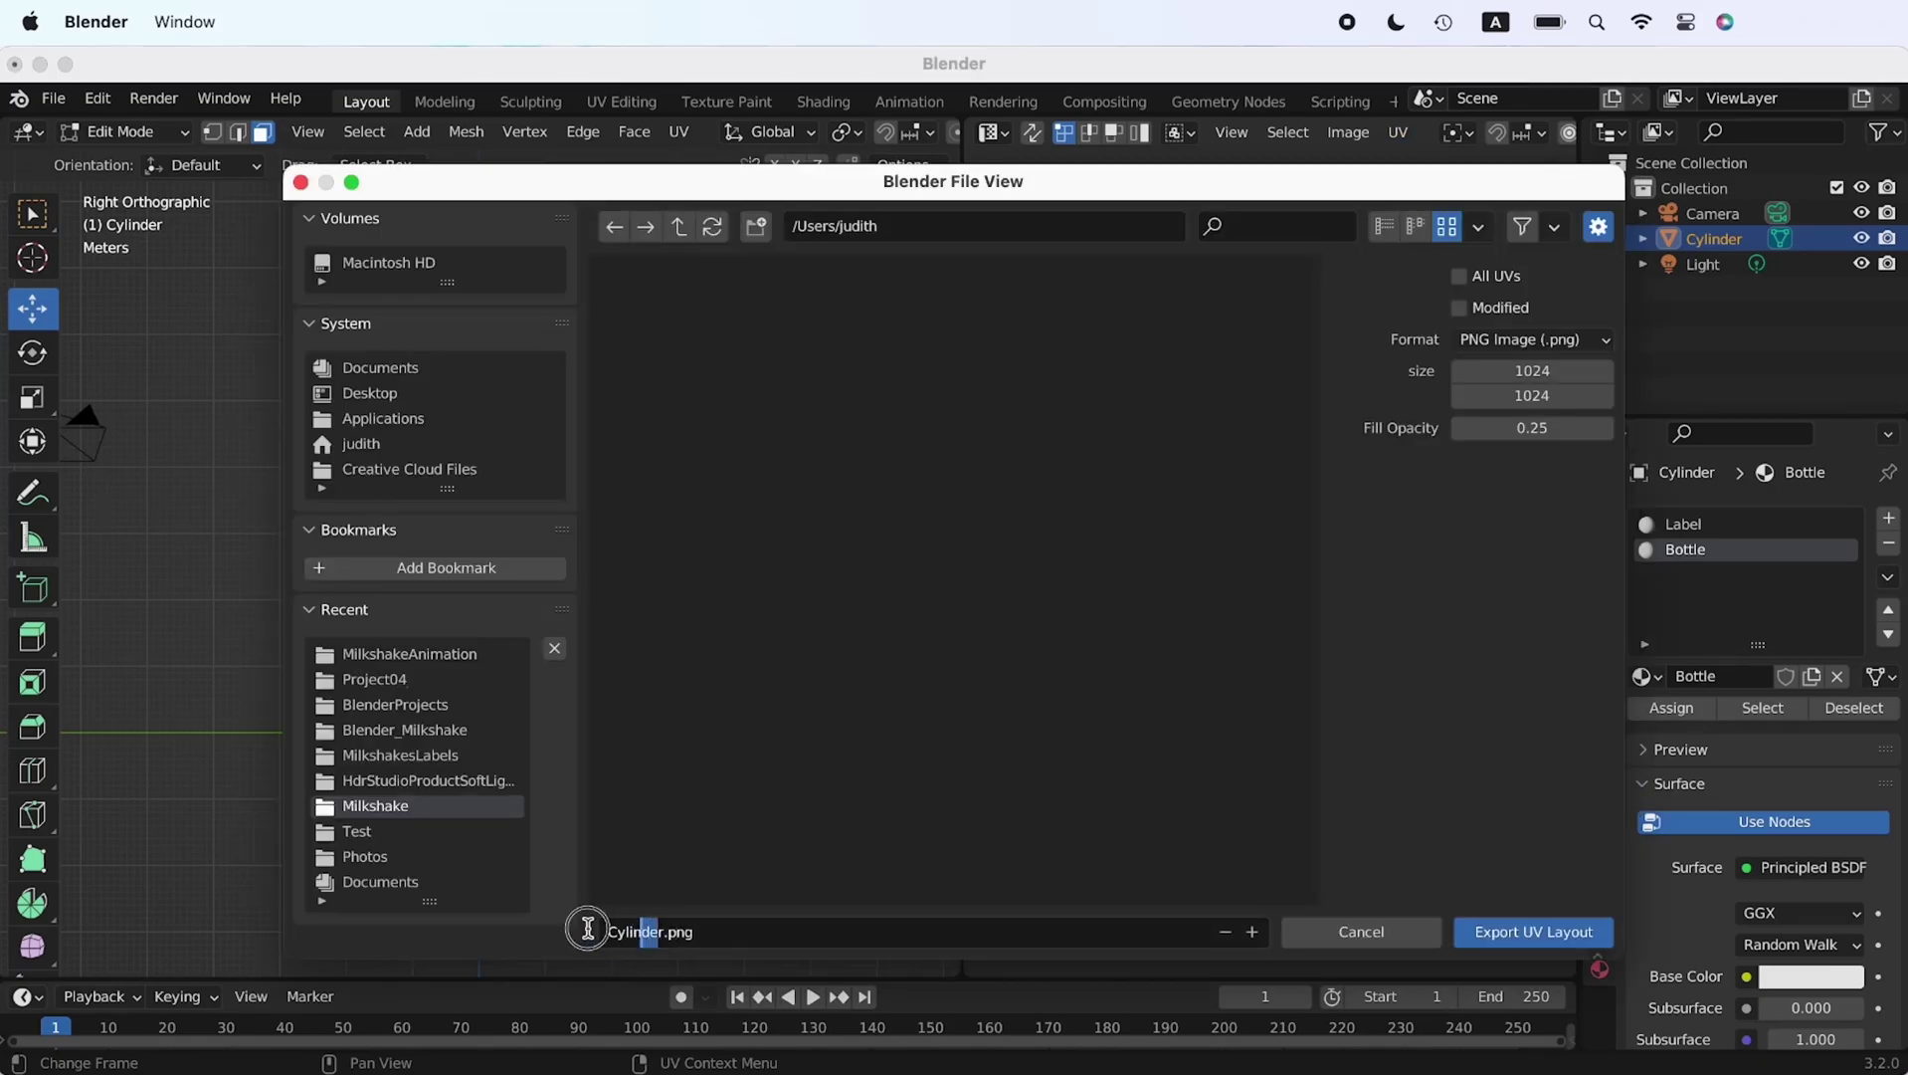
pyautogui.click(1526, 939)
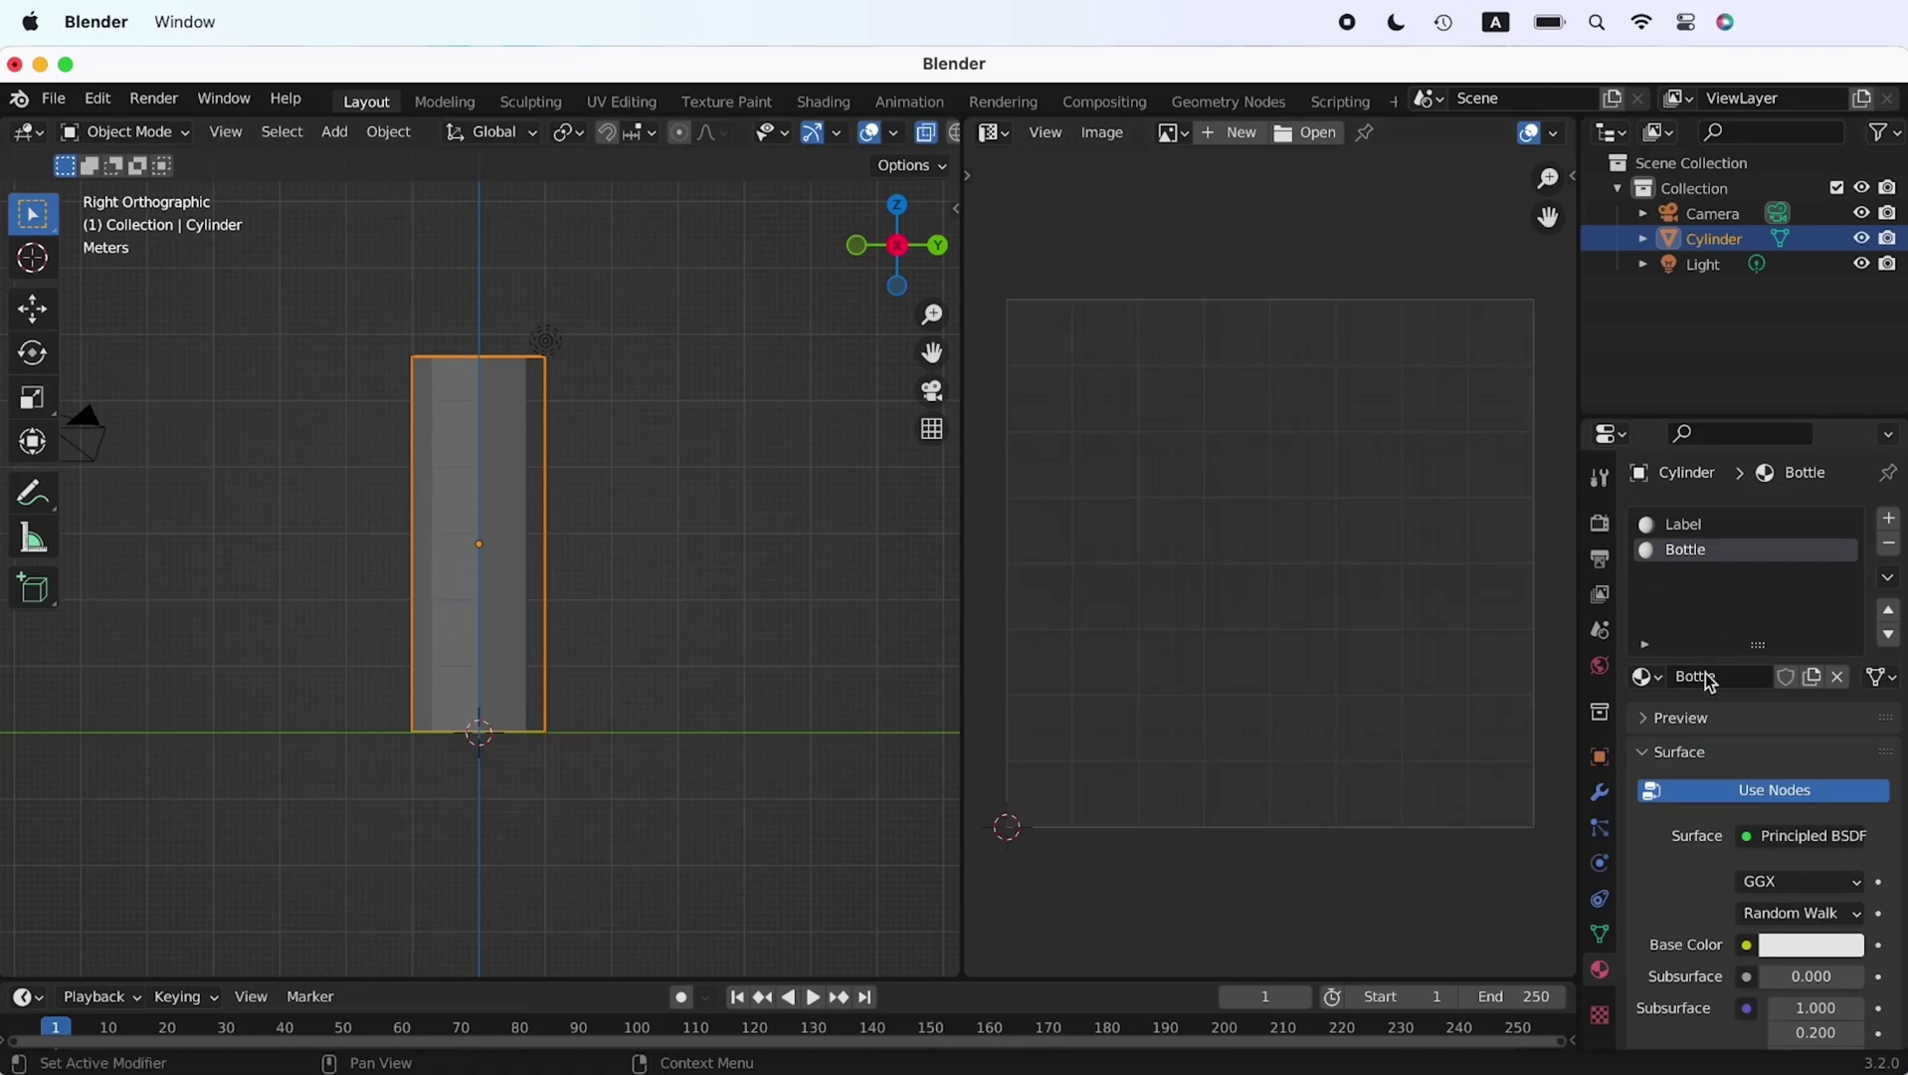
# Add a Subdivision Surface modifier to the cylinder and set its viewport level to 2
pyautogui.click(1600, 793)
pyautogui.click(1693, 522)
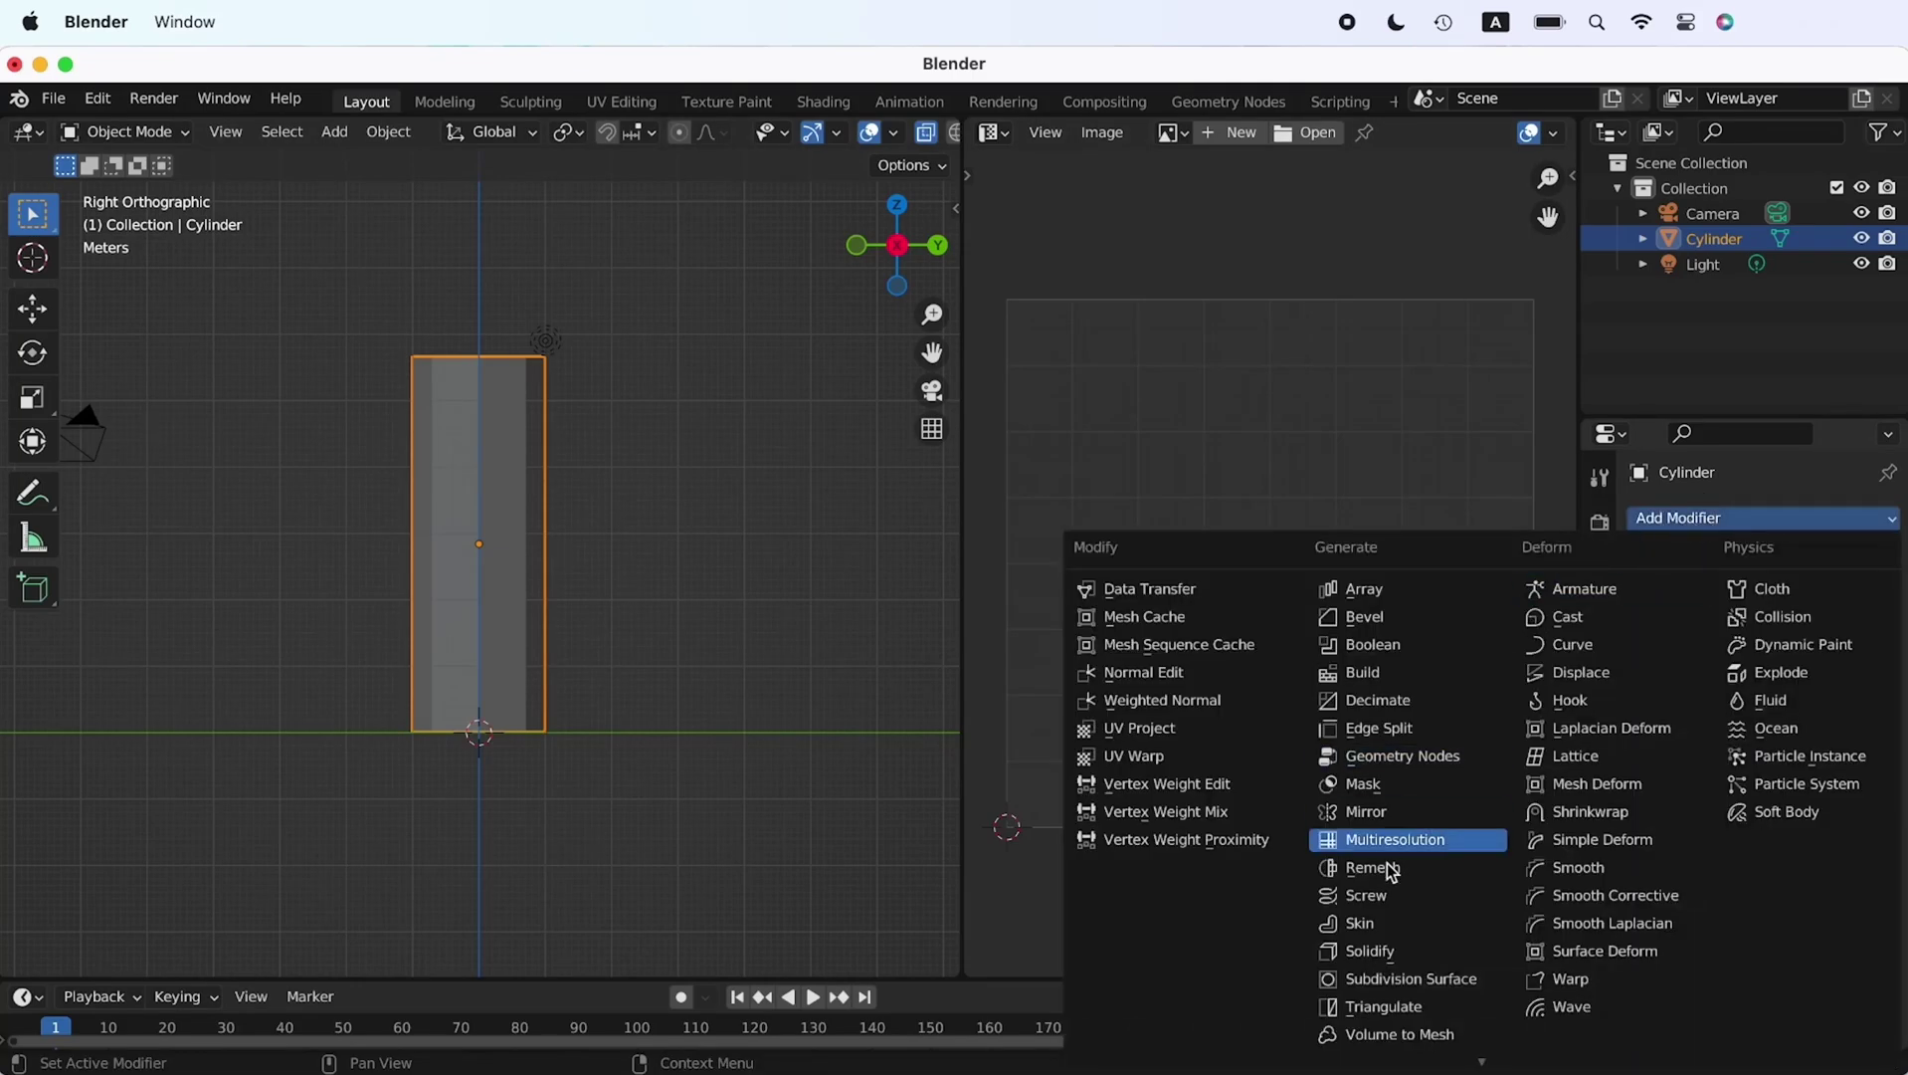
pyautogui.click(1398, 978)
pyautogui.click(1855, 630)
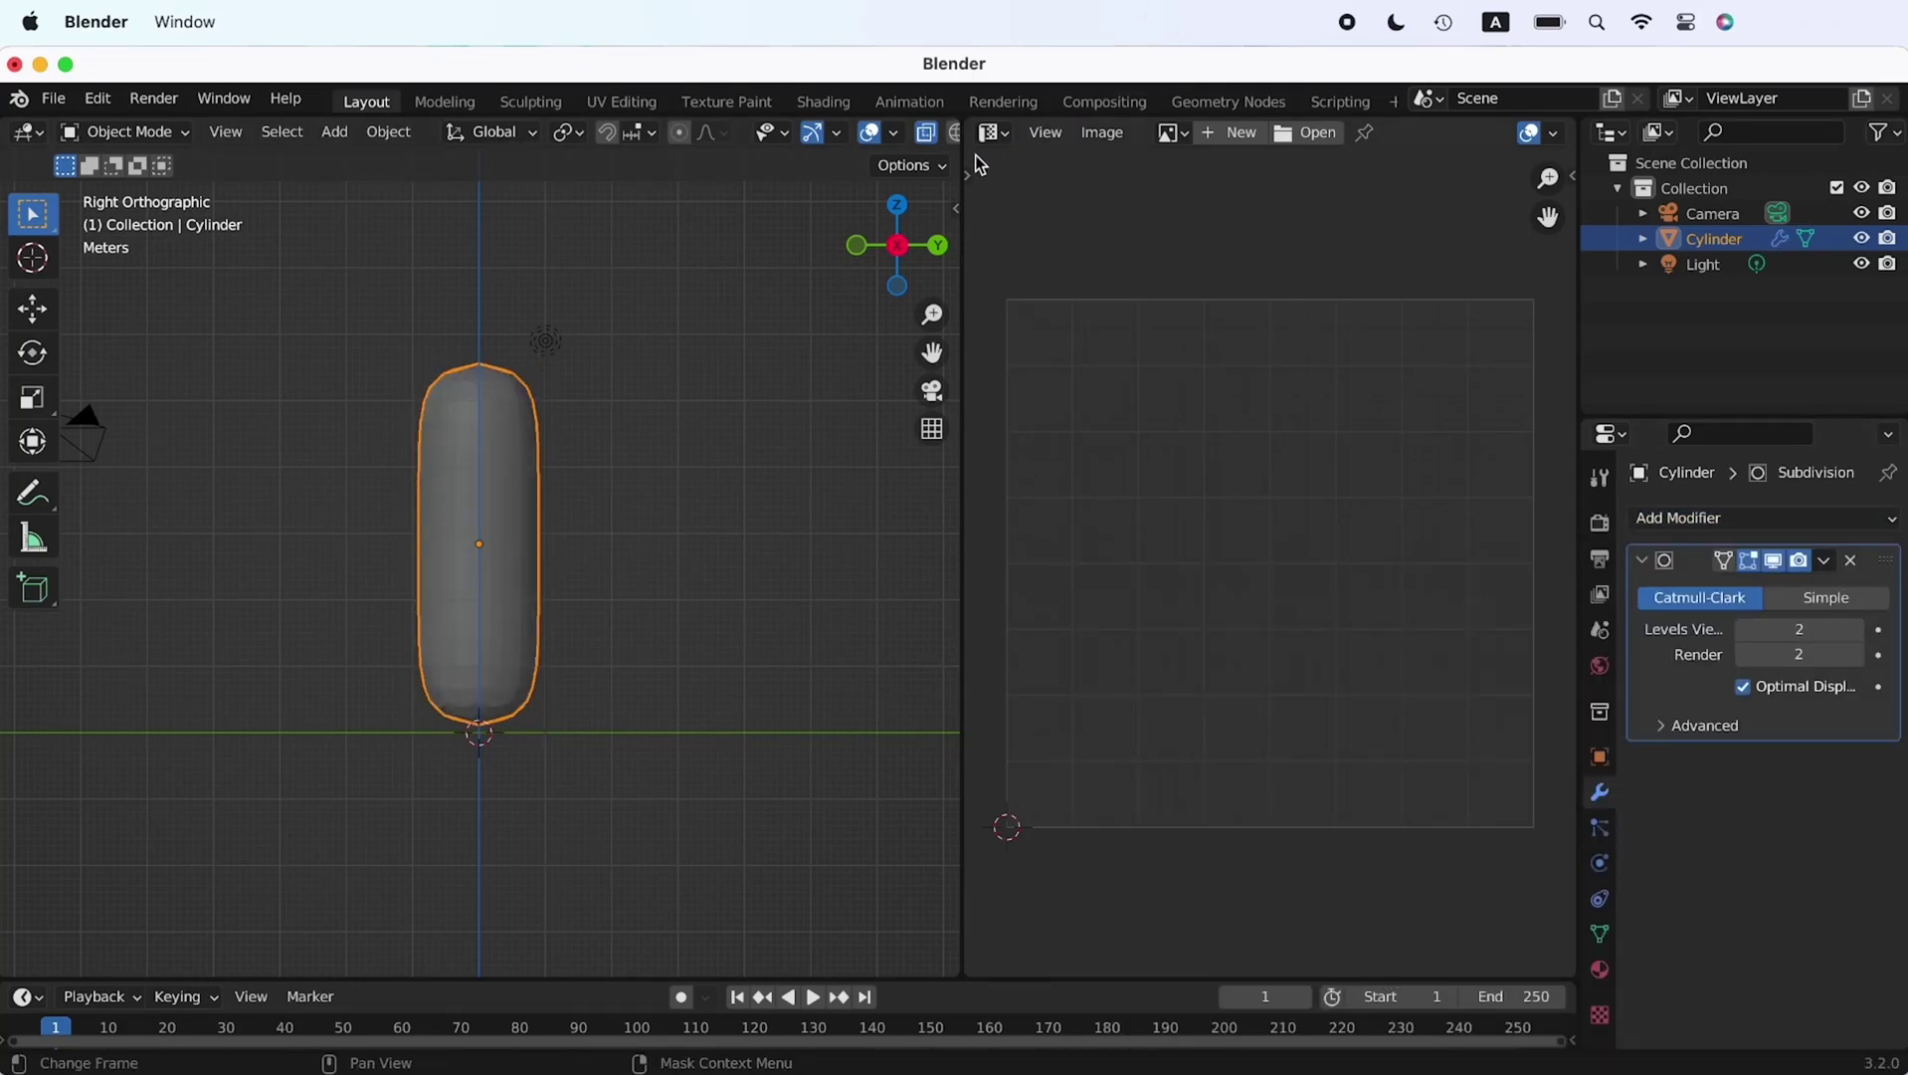
# Merge the UV Editor area back into the 3D viewport and shade the cylinder smooth
pyautogui.moveTo(960, 124); pyautogui.dragTo(1065, 141)
pyautogui.rightClick(779, 392)
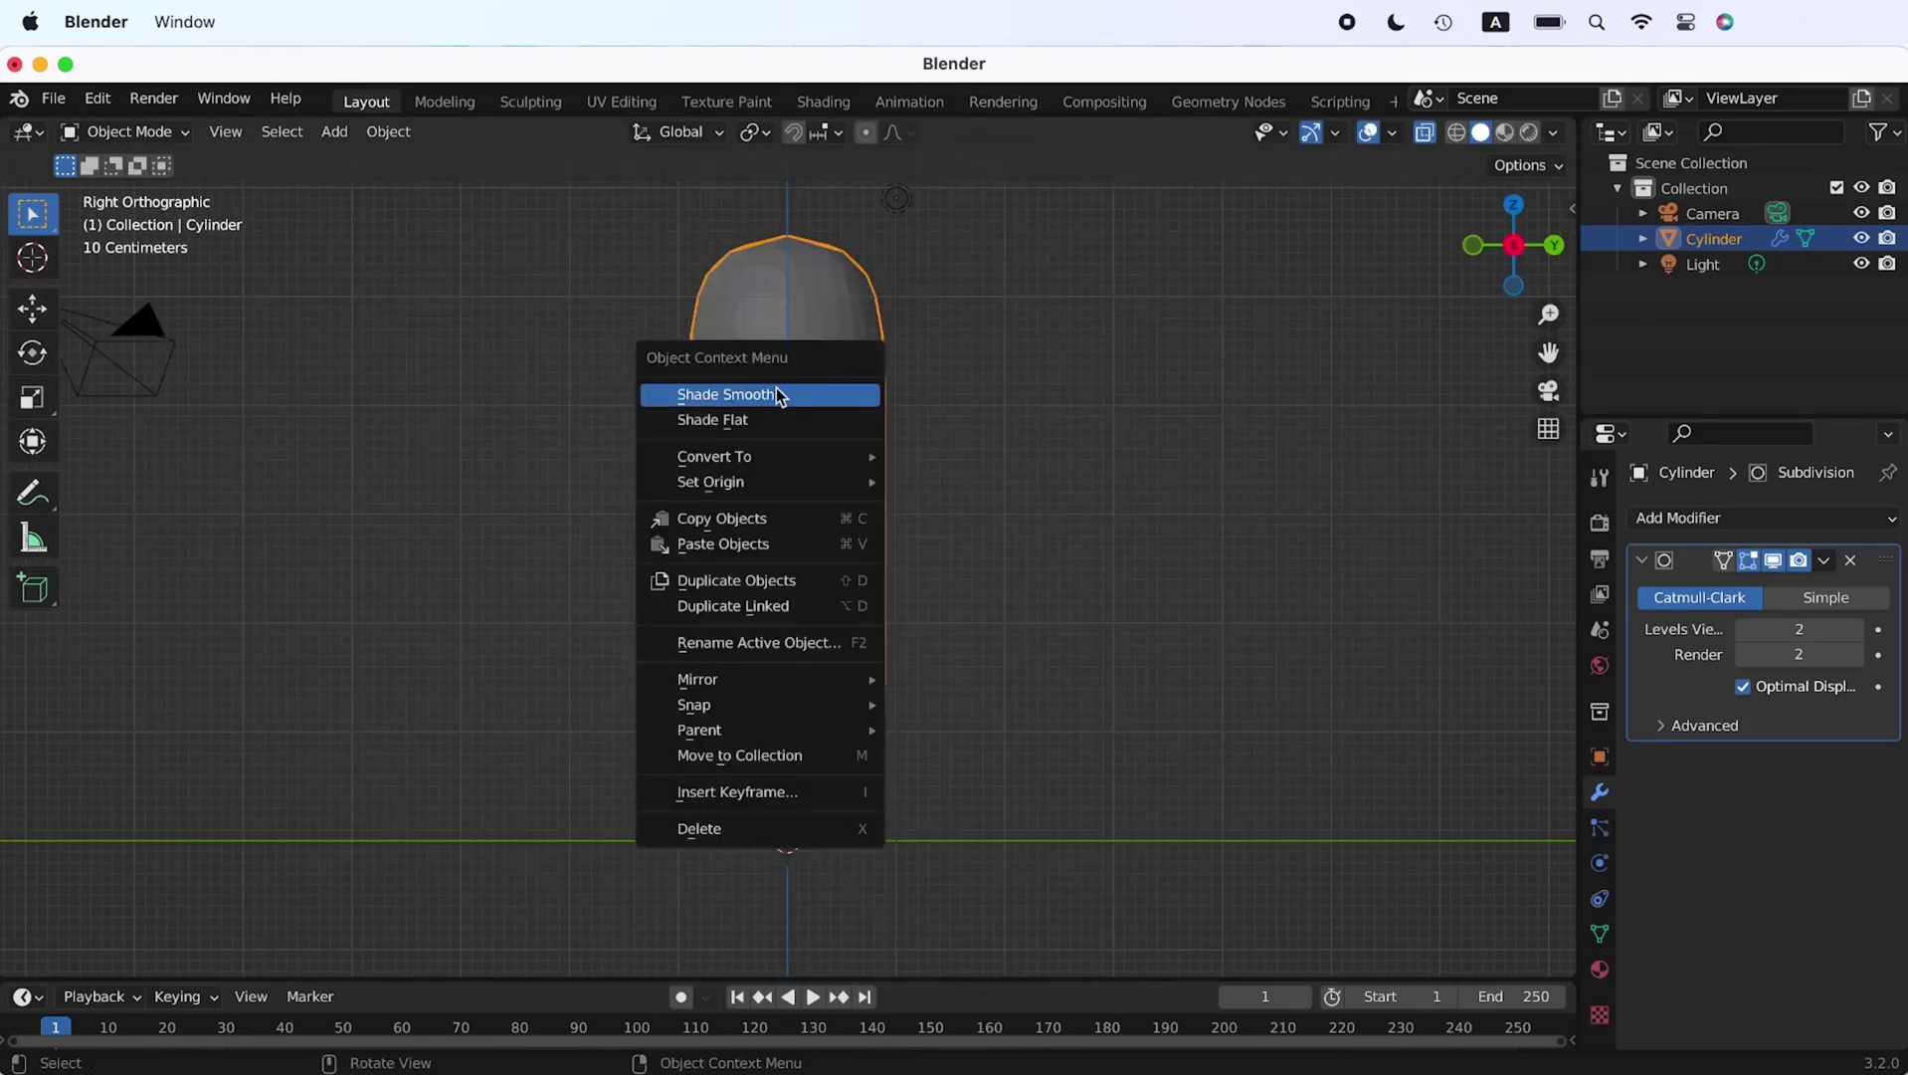
pyautogui.click(779, 392)
# Add one loop cut slid tight against the cylinder's top edge and another against its bottom edge
pyautogui.press('Tab')
pyautogui.hotkey('ctrl', 'r')
pyautogui.click(841, 292)
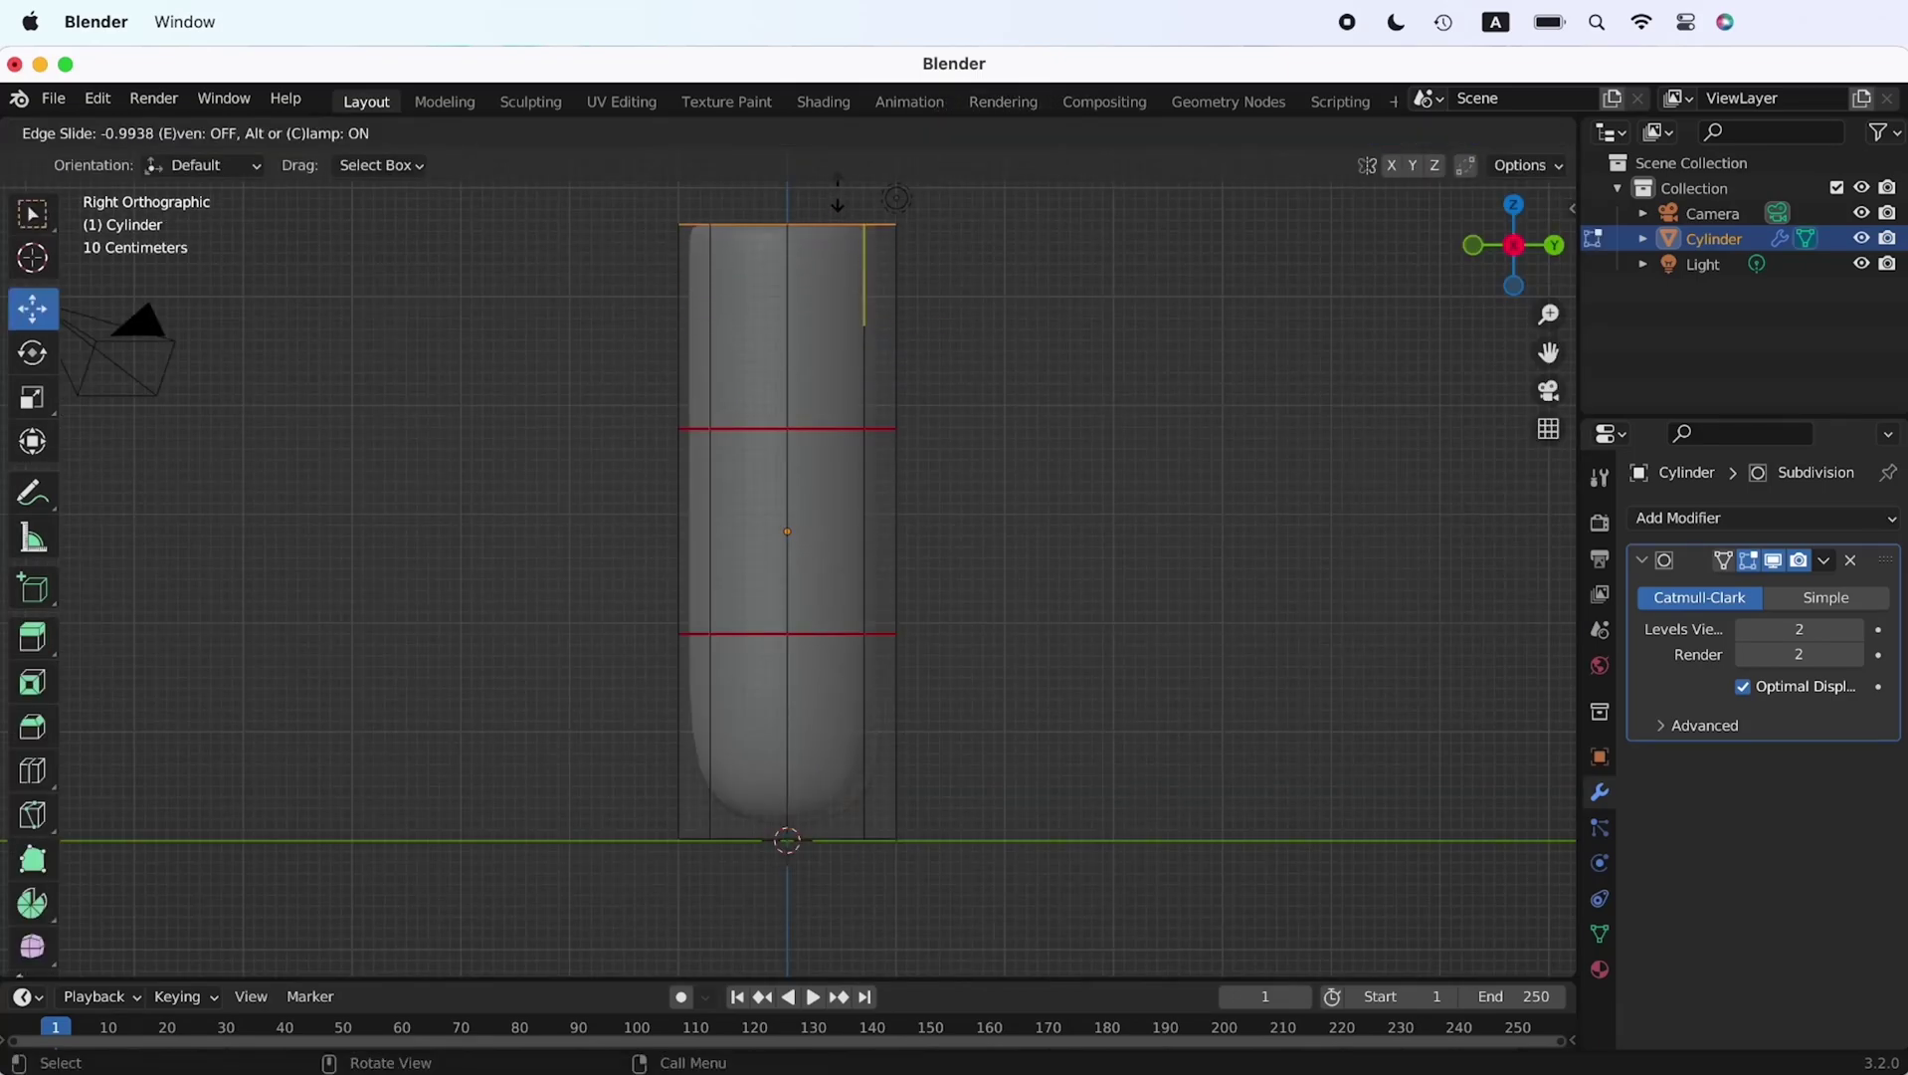
pyautogui.click(838, 199)
pyautogui.hotkey('ctrl', 'r')
pyautogui.click(822, 733)
pyautogui.click(818, 852)
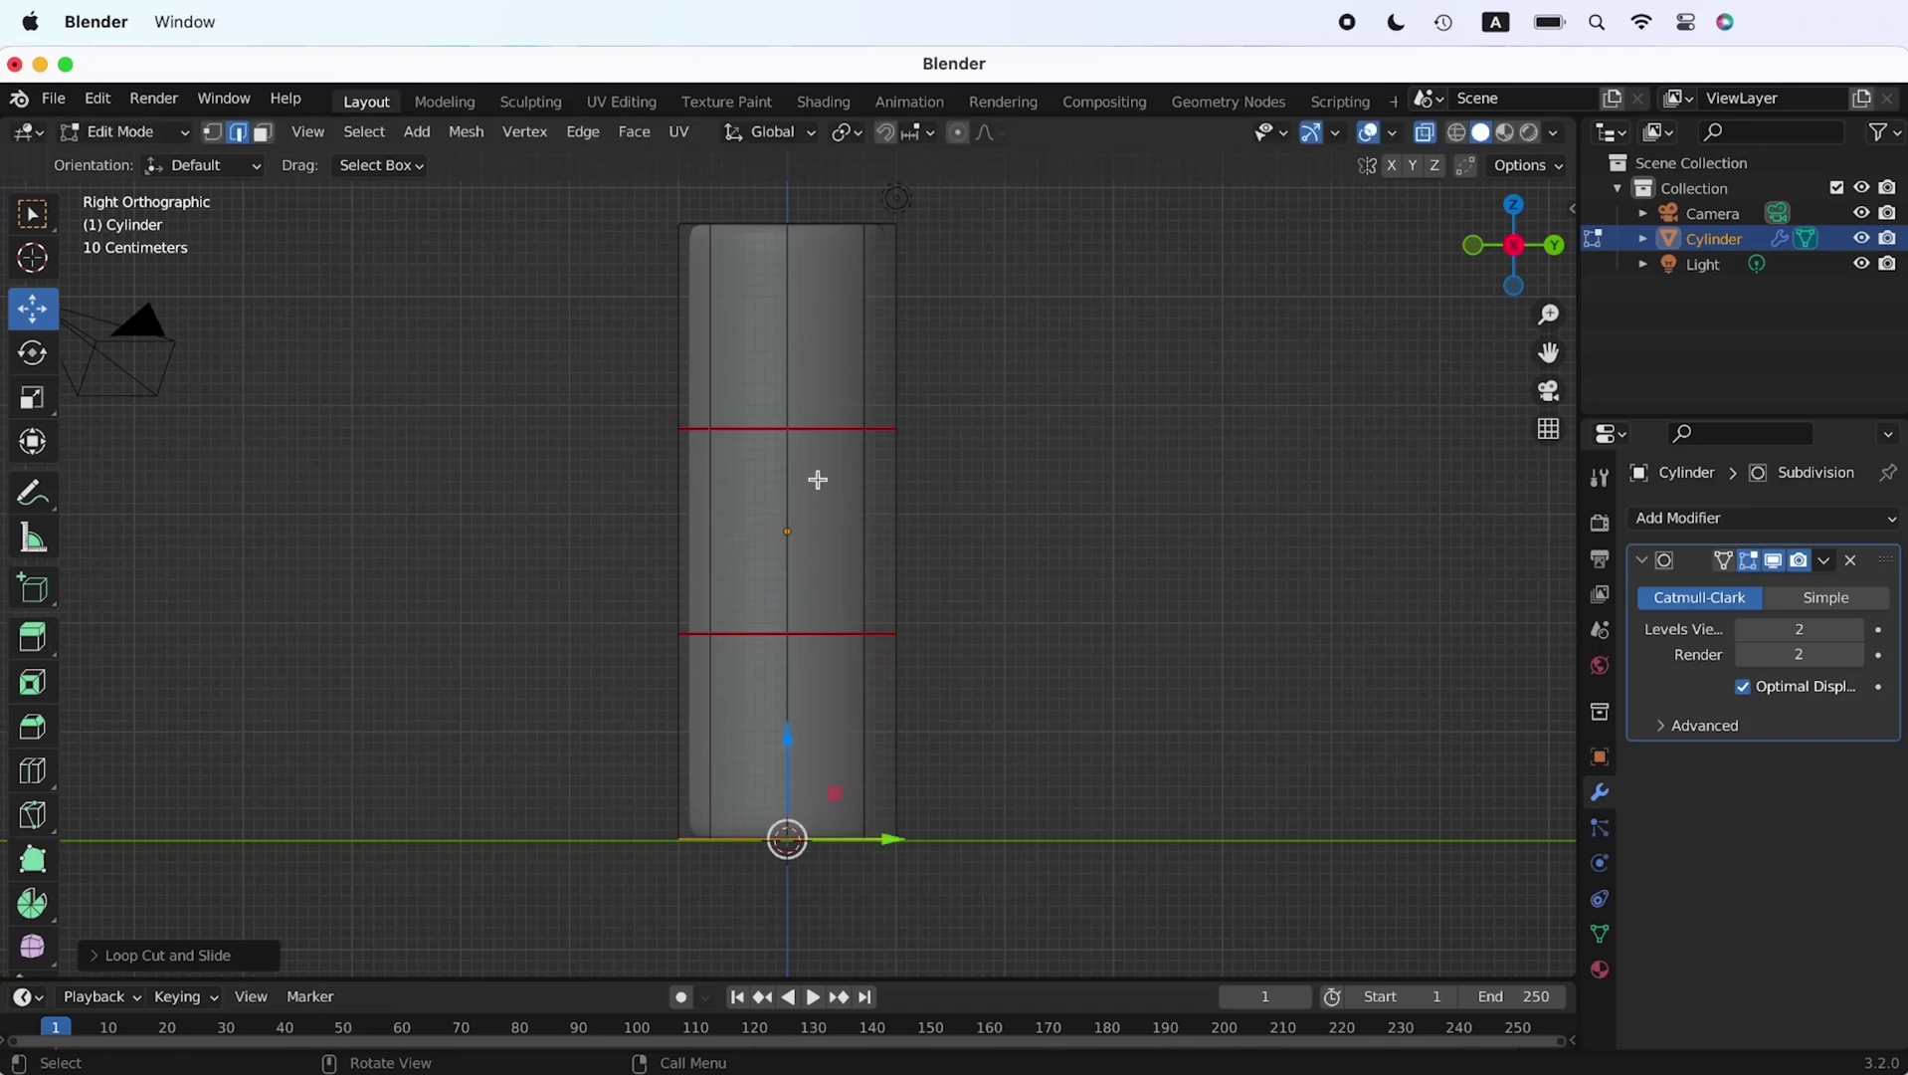
# Add a second pair of loop cuts slid fully to the cylinder's top and bottom rims to sharpen them further
pyautogui.hotkey('ctrl', 'r')
pyautogui.click(827, 317)
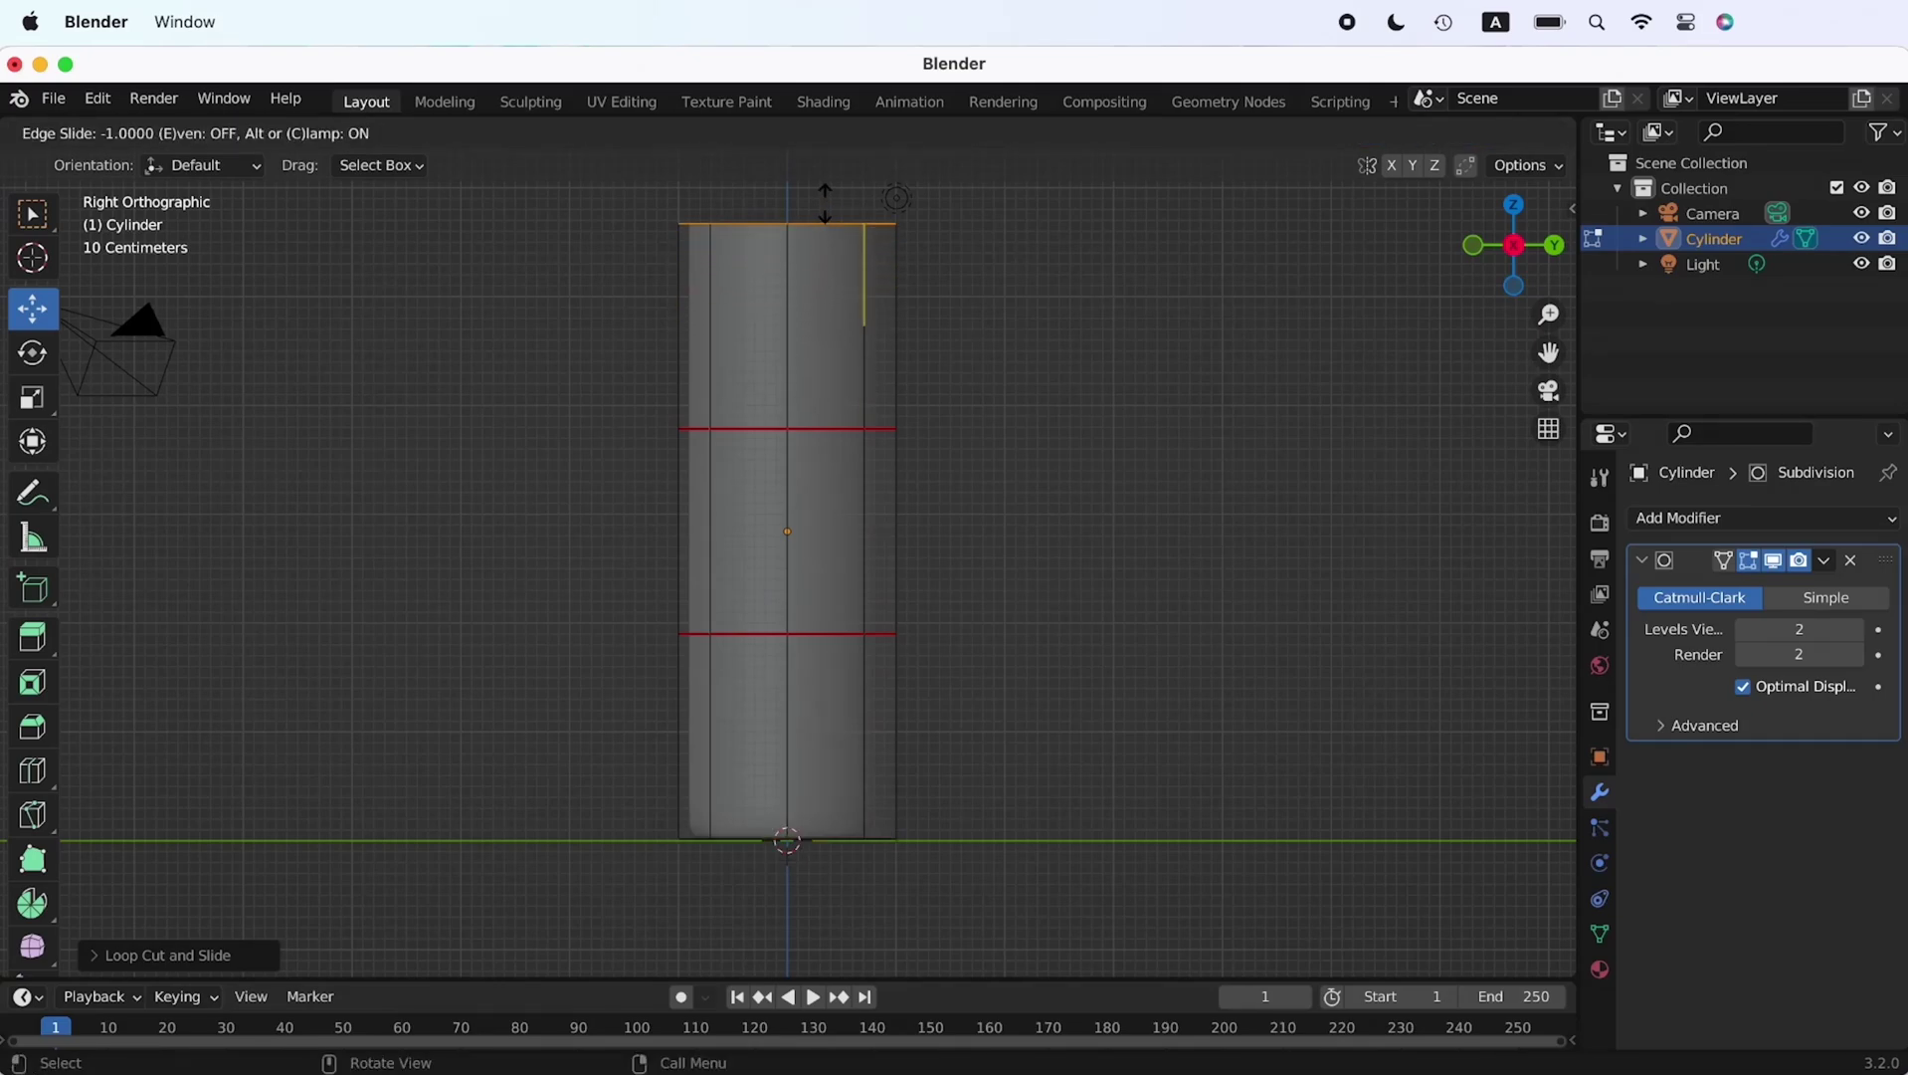
pyautogui.click(825, 204)
pyautogui.hotkey('ctrl', 'r')
pyautogui.click(829, 771)
pyautogui.click(834, 935)
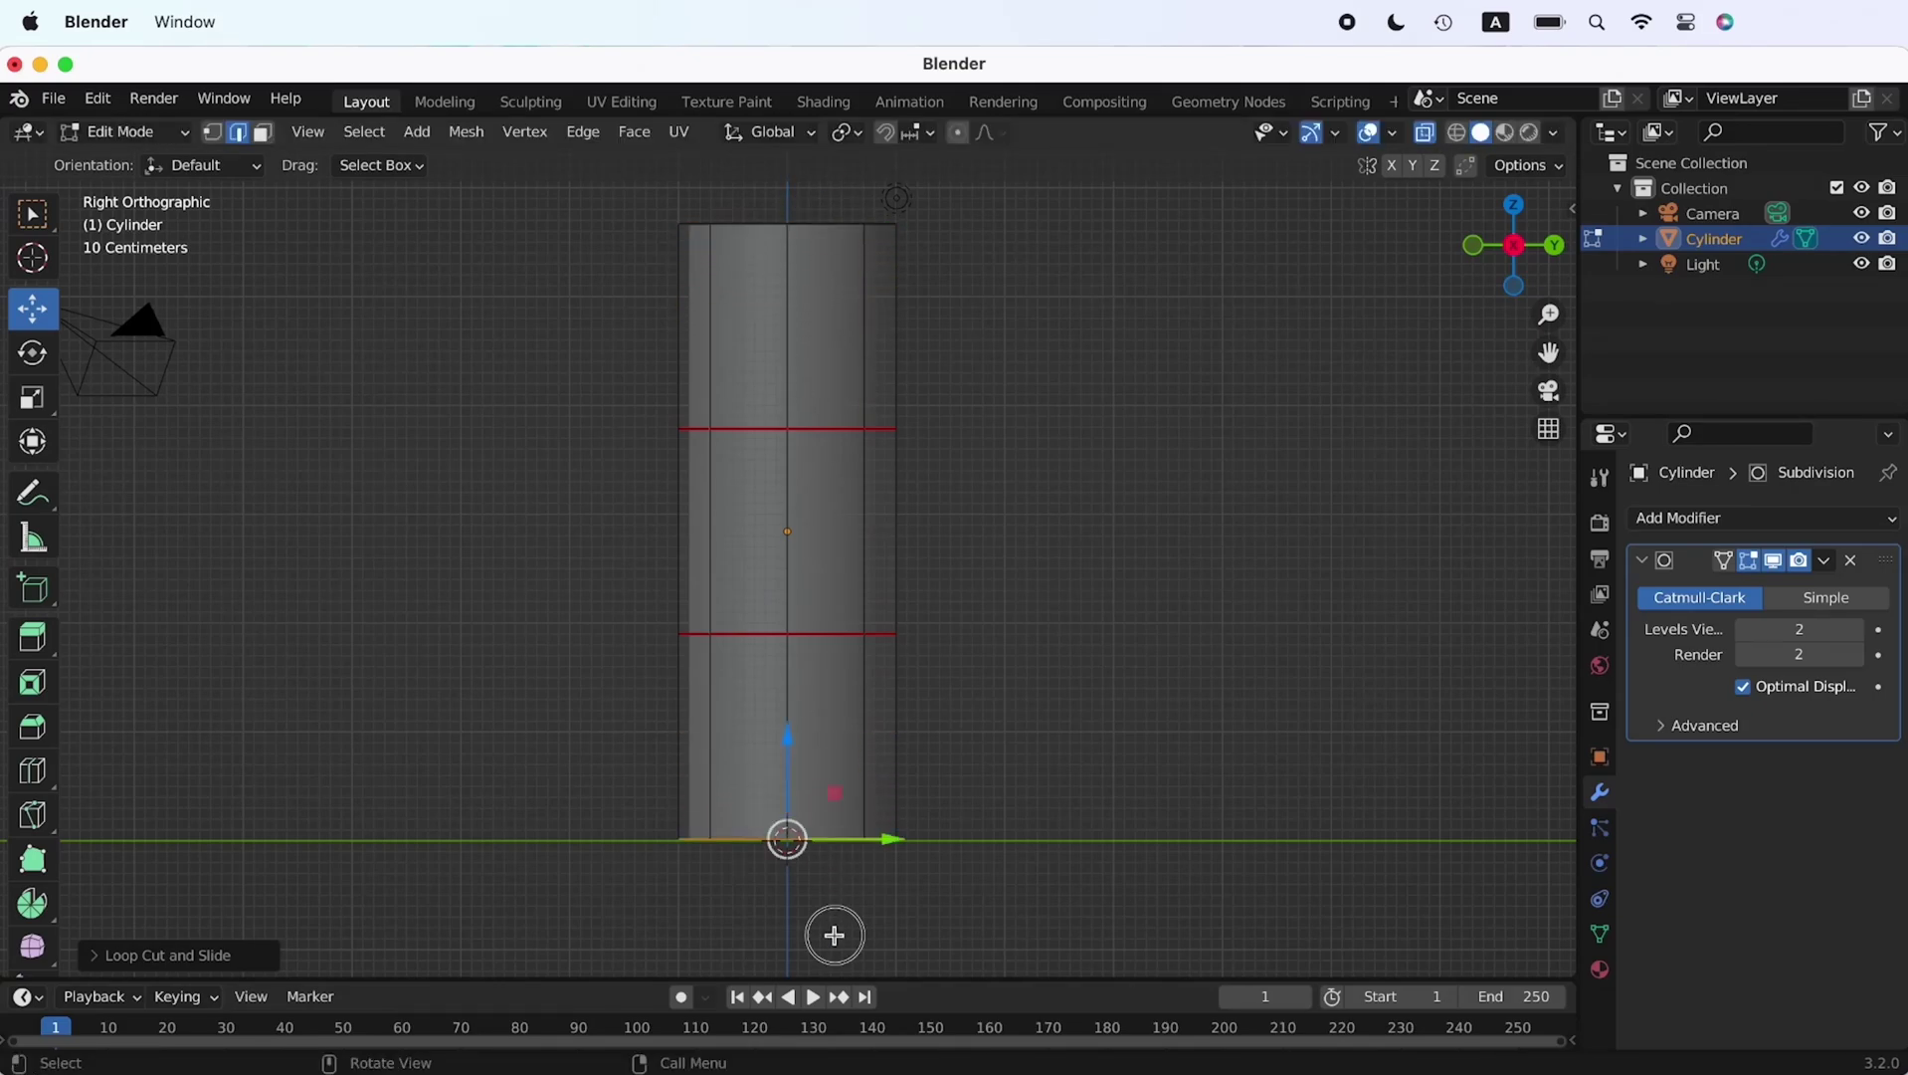
# Show the cylinder in Object Mode with X-ray off and rendered viewport shading
pyautogui.click(1426, 138)
pyautogui.moveTo(830, 435); pyautogui.dragTo(950, 280, button='middle')
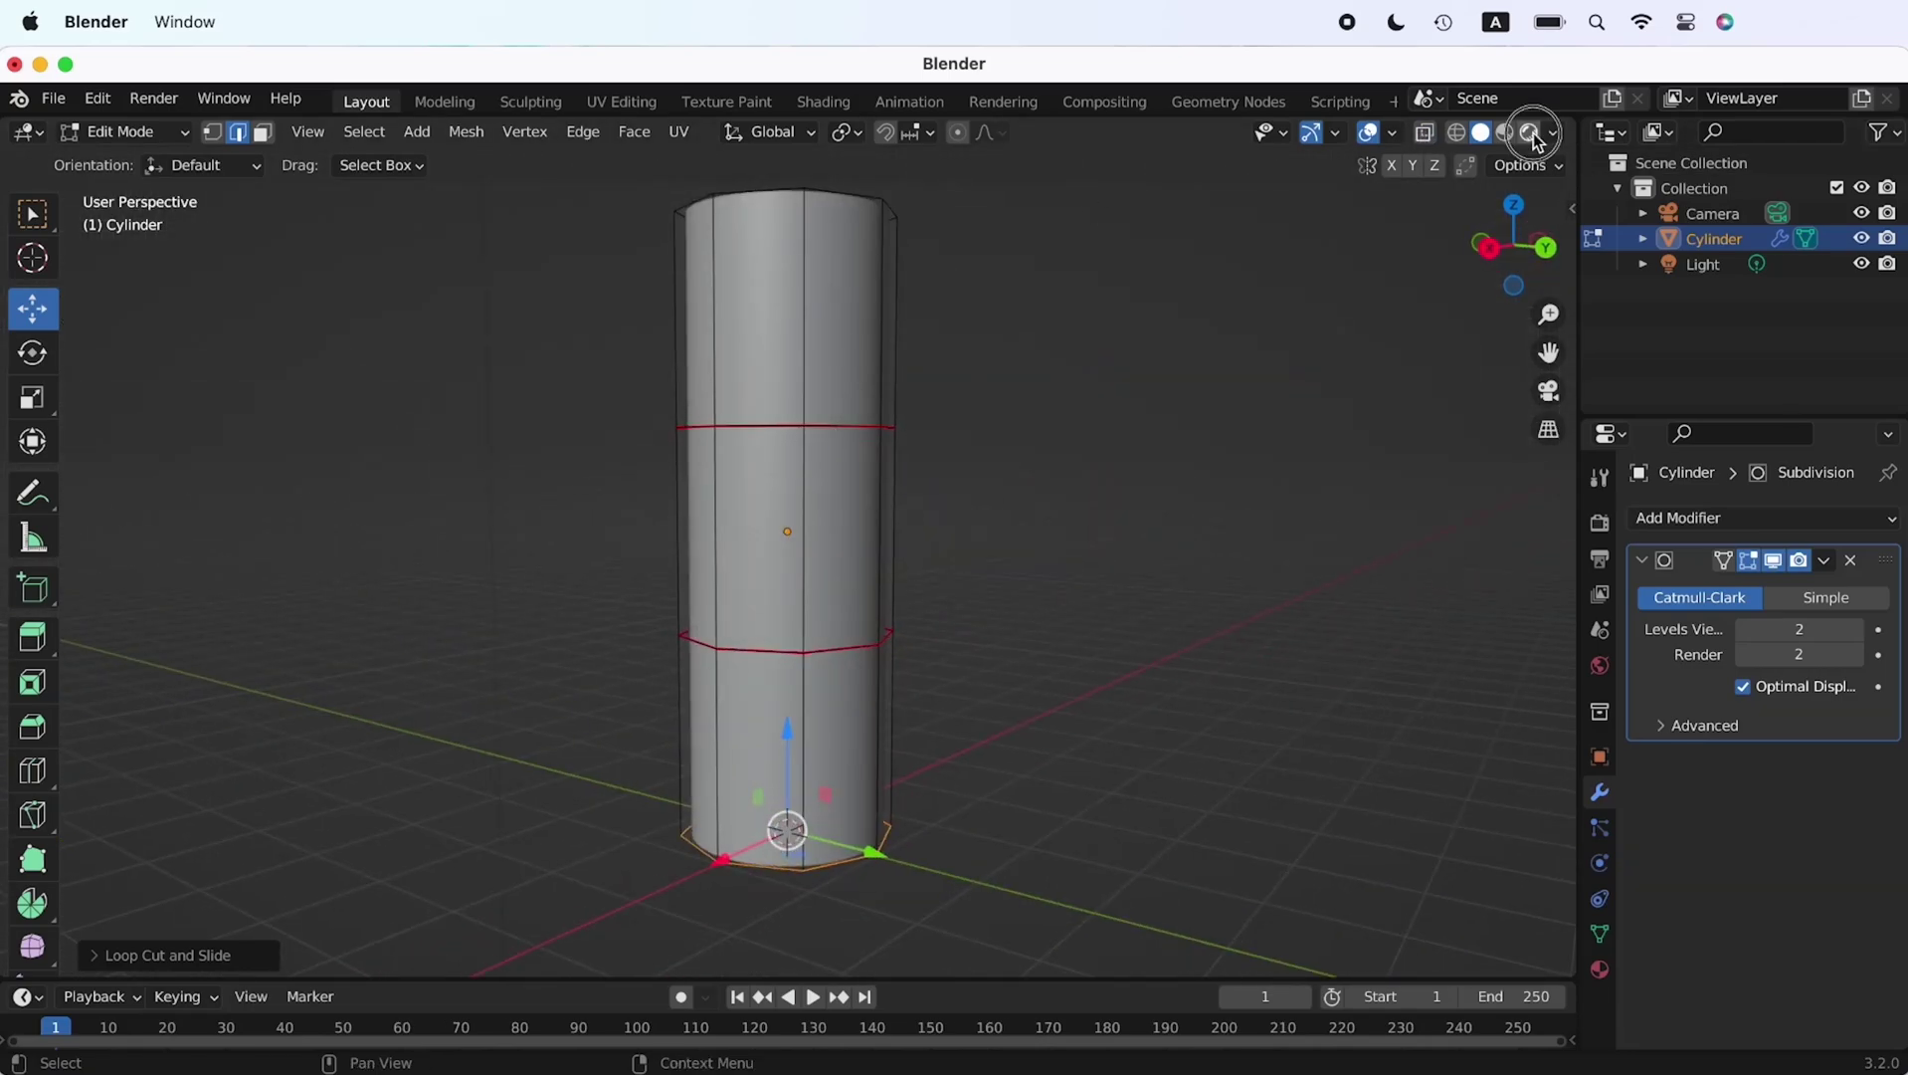
pyautogui.press('Tab')
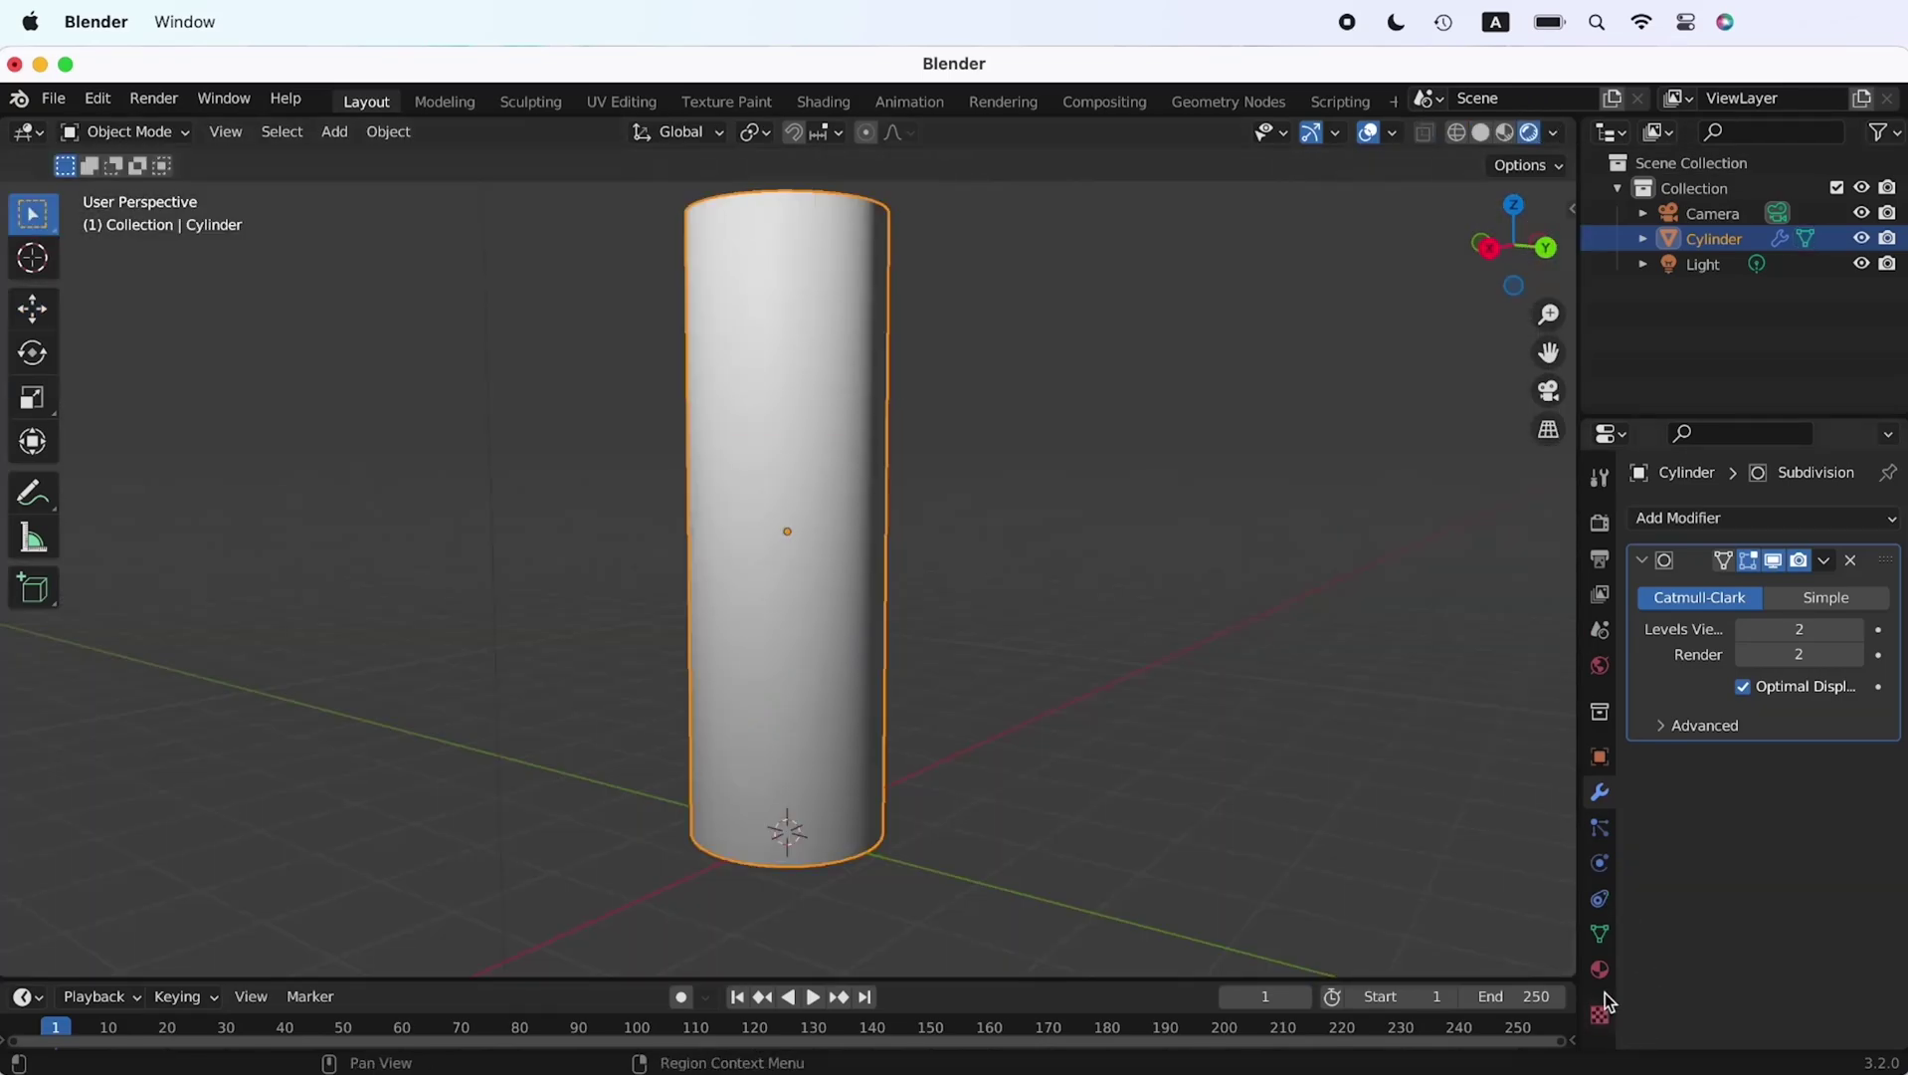
# Set the Label material's base color to a saturated crimson pink with hue 0.981 and saturation 1.000
pyautogui.click(1600, 970)
pyautogui.click(1702, 527)
pyautogui.scroll(-3, 1759, 969)
pyautogui.click(1813, 842)
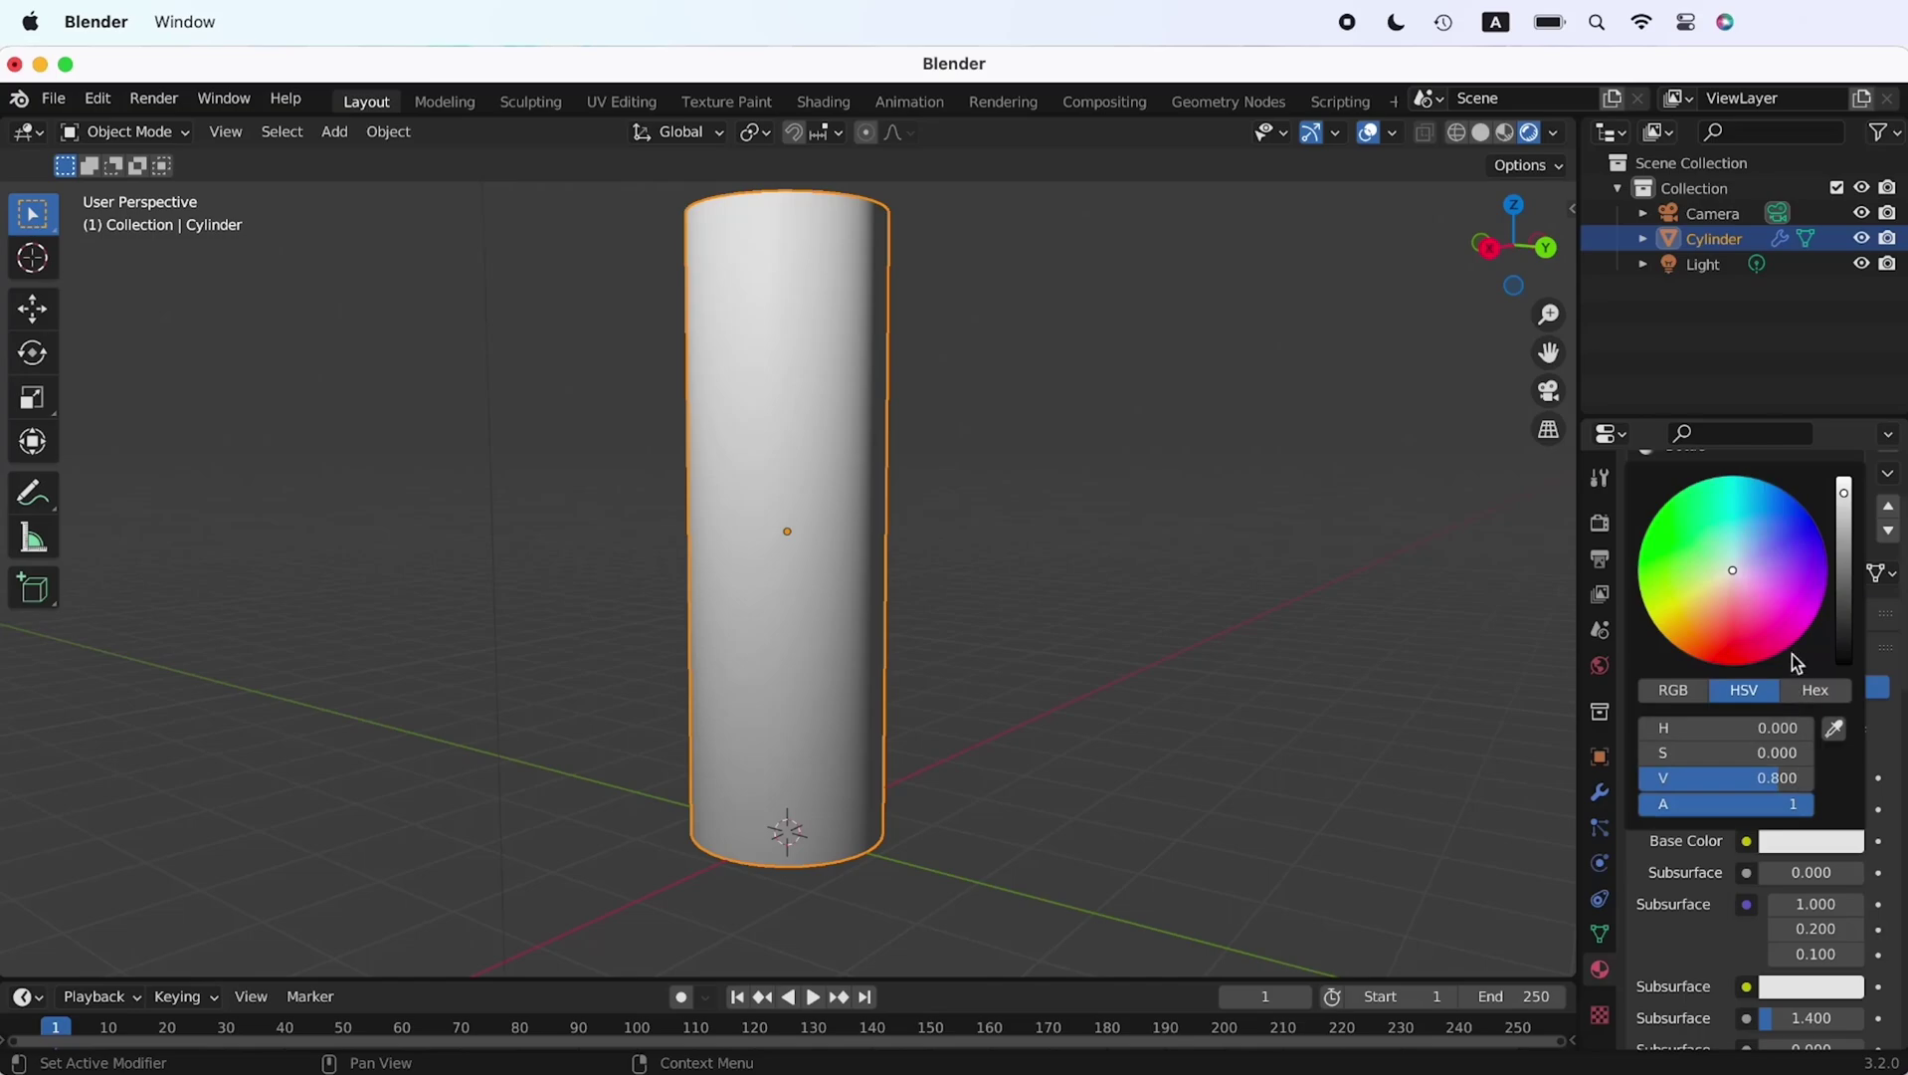
pyautogui.click(1768, 659)
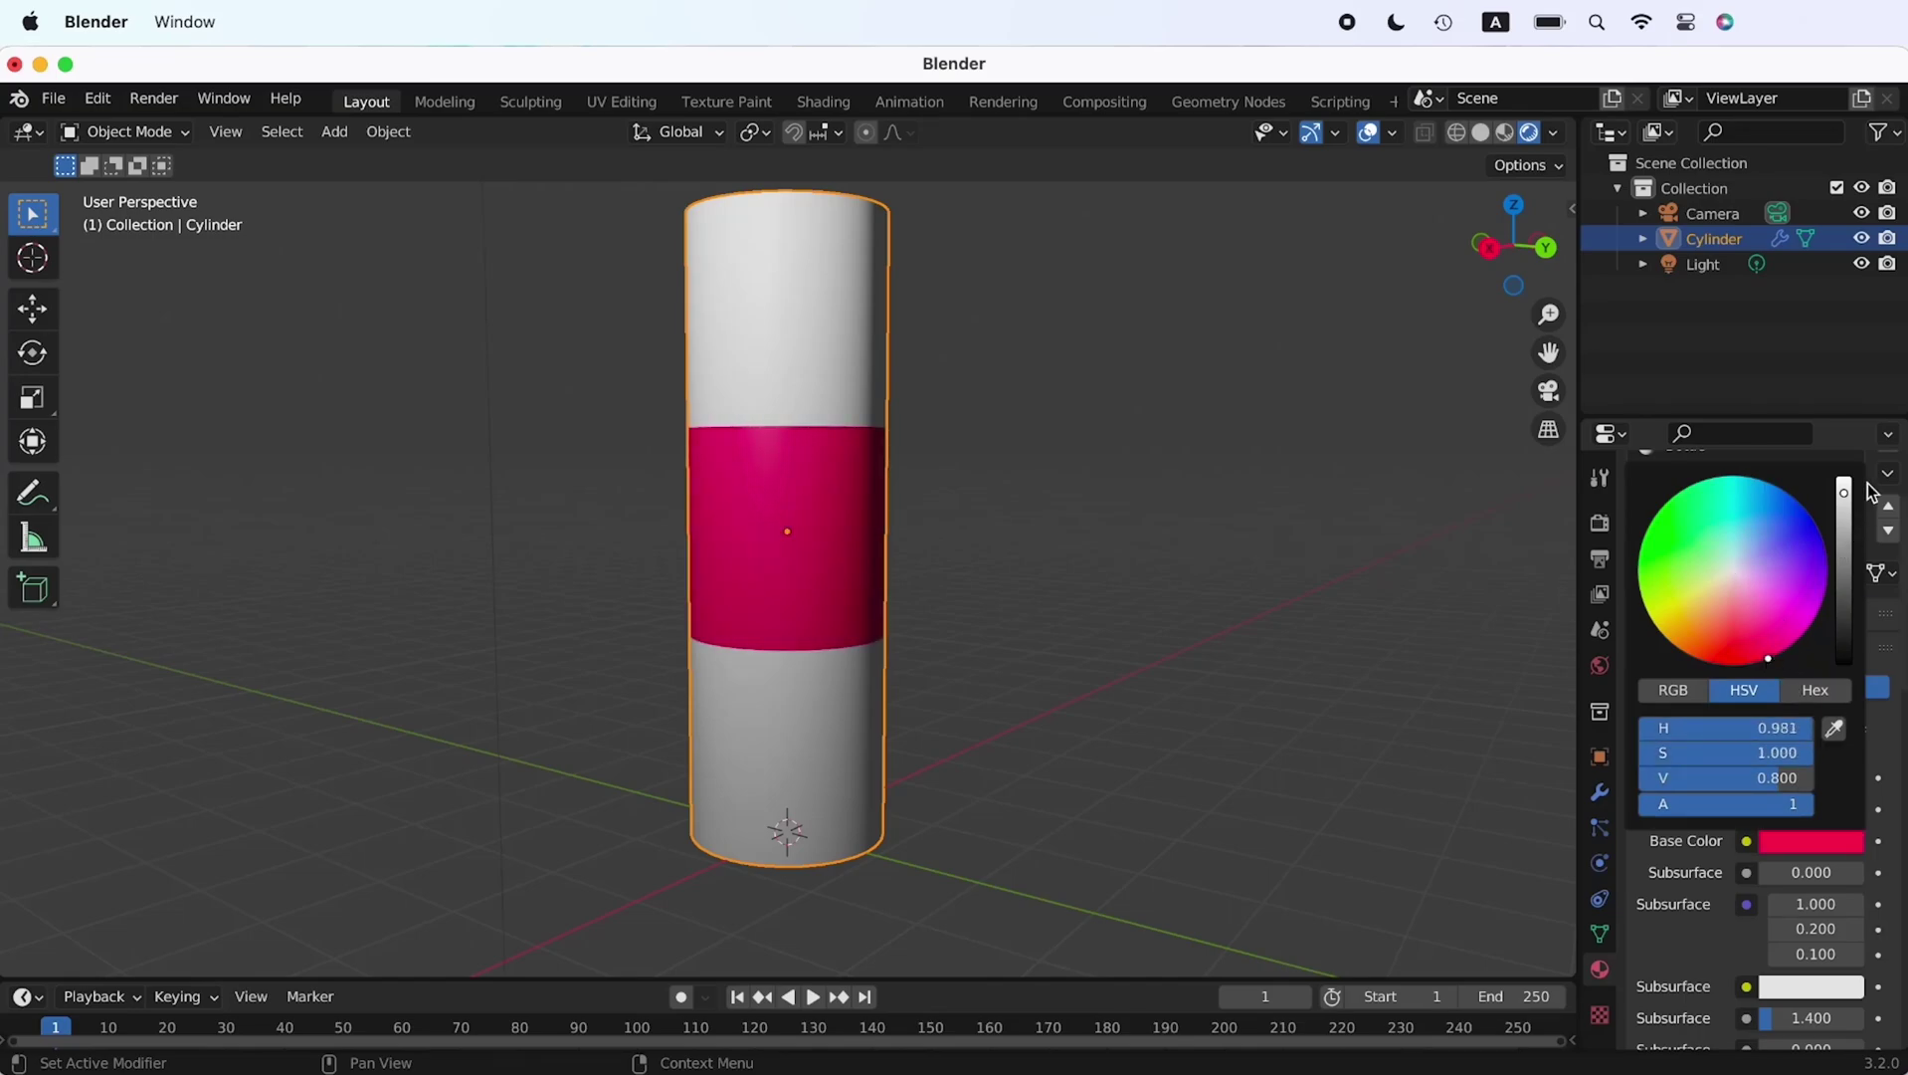
# Set the Bottle material's base color to a light pink with hue 0.886 and saturation 0.634
pyautogui.moveTo(1023, 555); pyautogui.dragTo(1039, 578, button='middle')
pyautogui.scroll(3, 1719, 516)
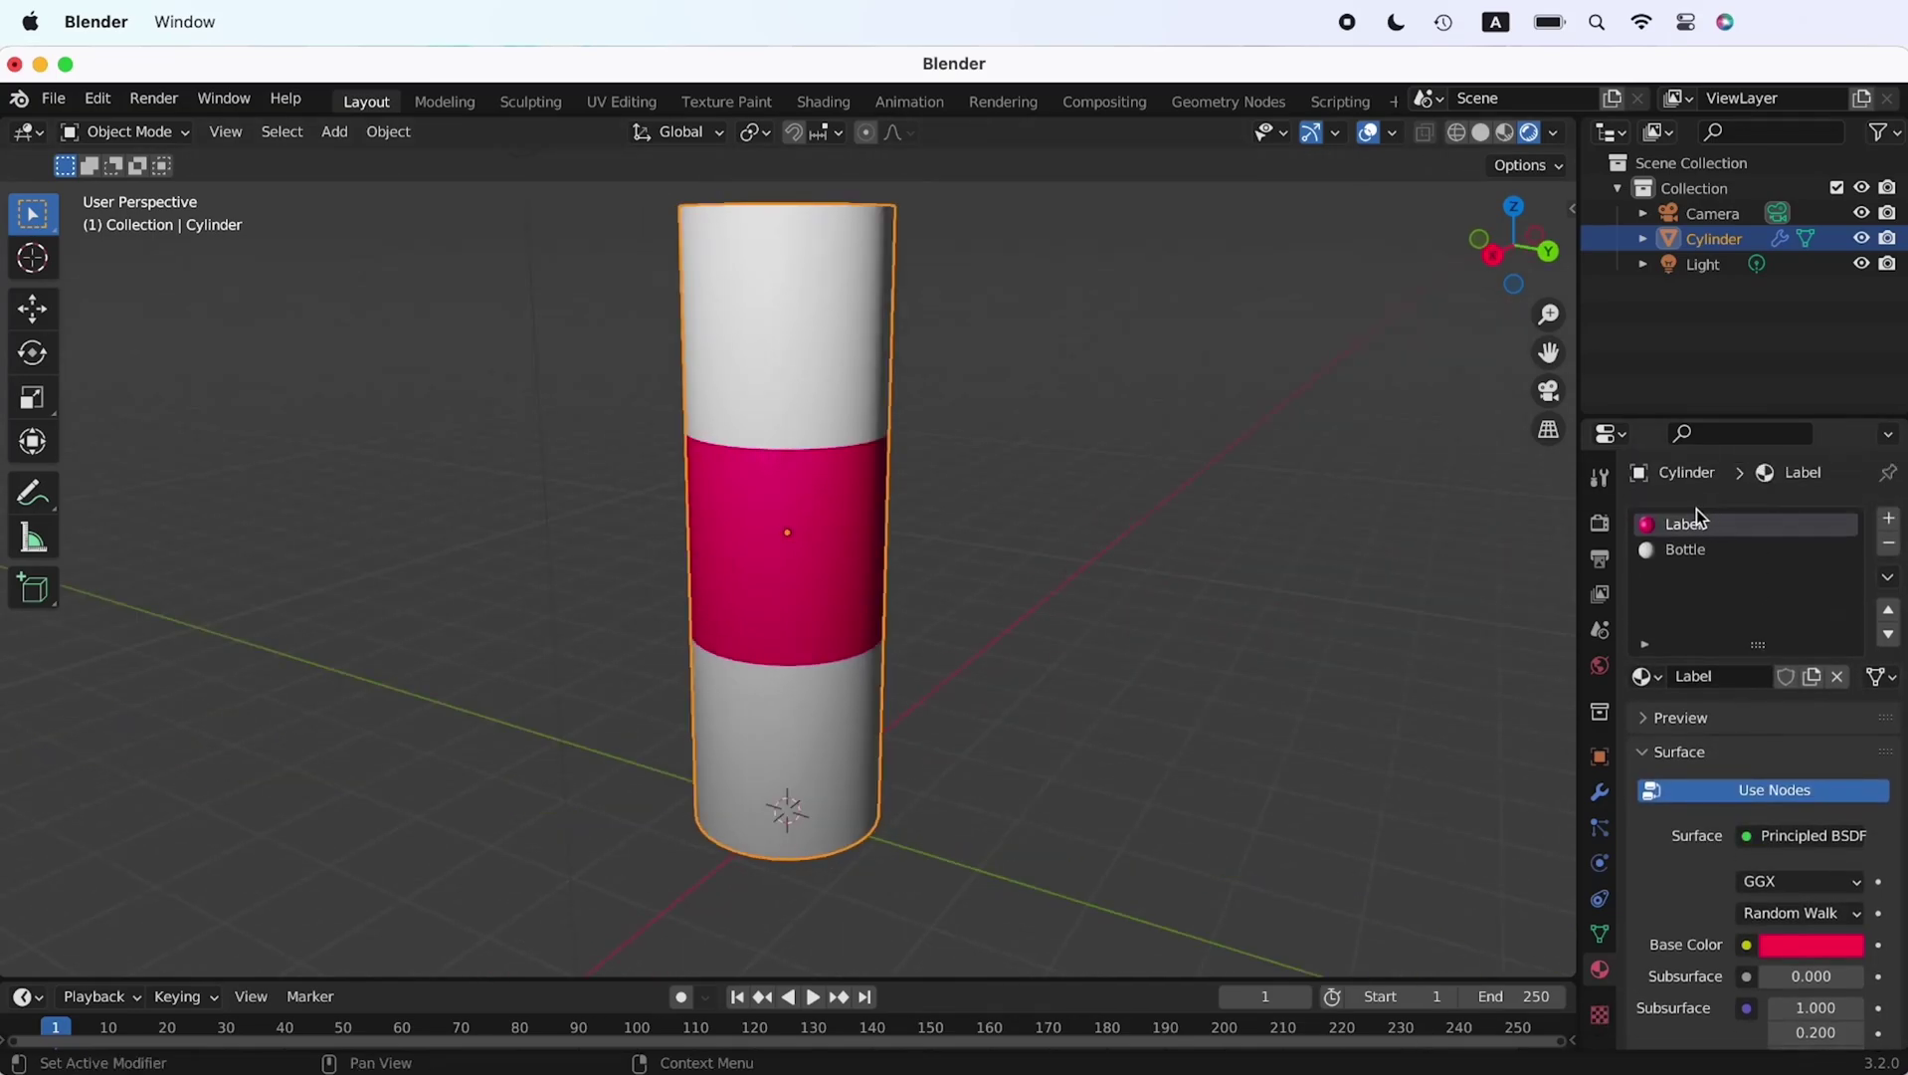
pyautogui.click(1682, 553)
pyautogui.click(1805, 945)
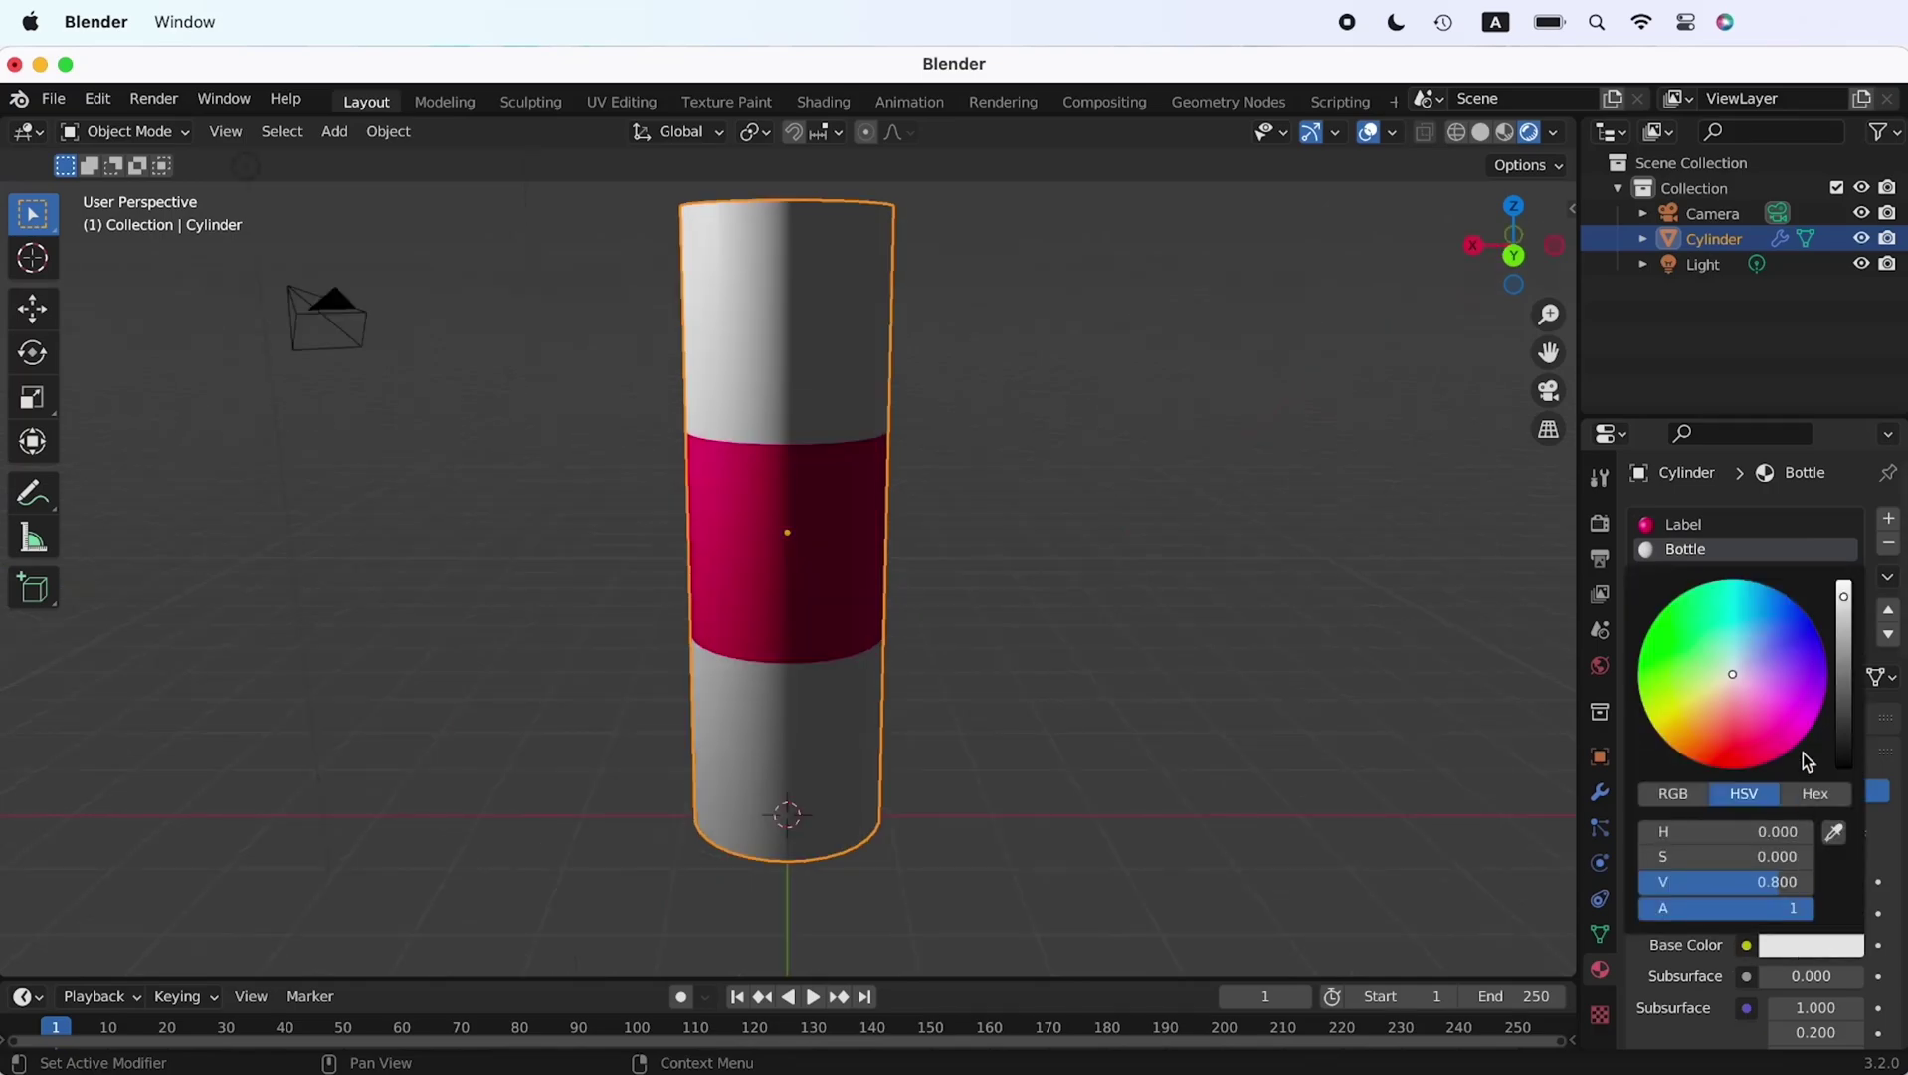
pyautogui.moveTo(1743, 712); pyautogui.dragTo(1758, 698)
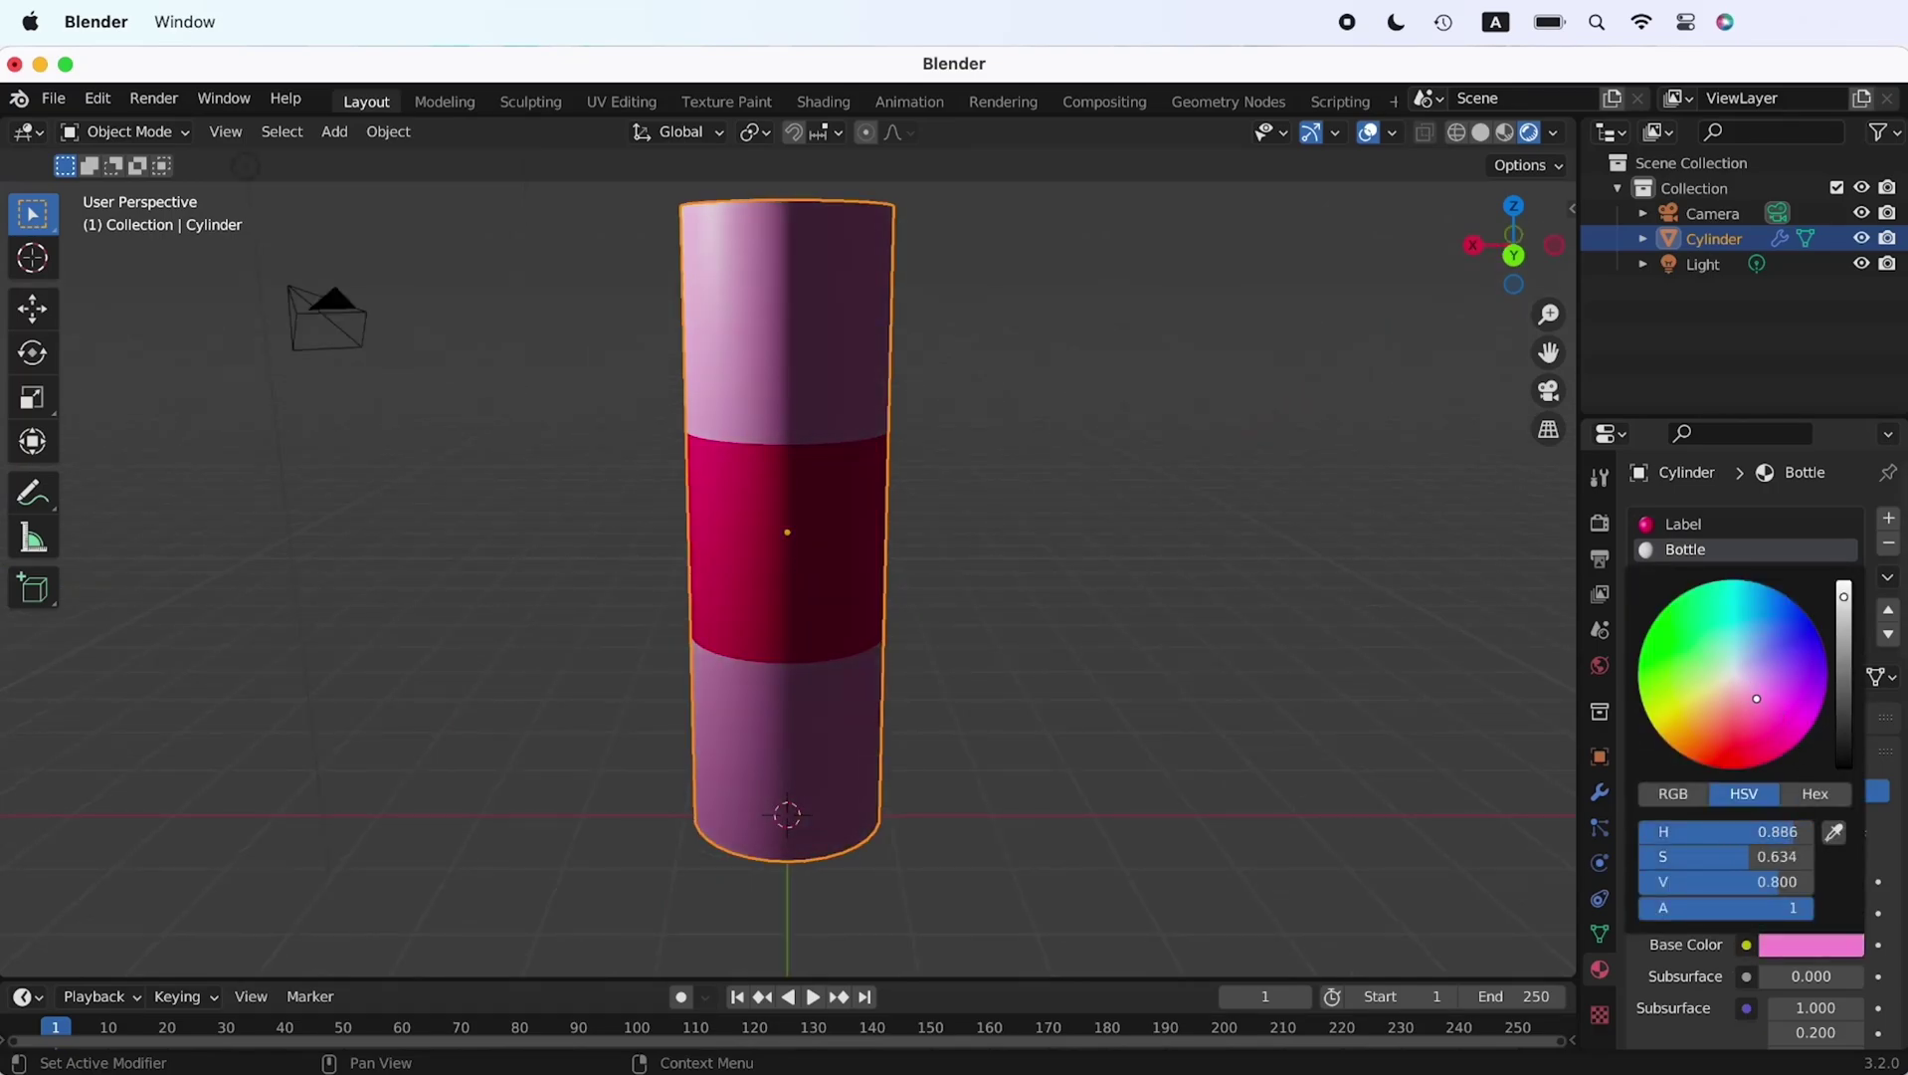
pyautogui.hscroll(-10, 997, 589)
pyautogui.scroll(-5, 997, 589)
pyautogui.scroll(5, 997, 589)
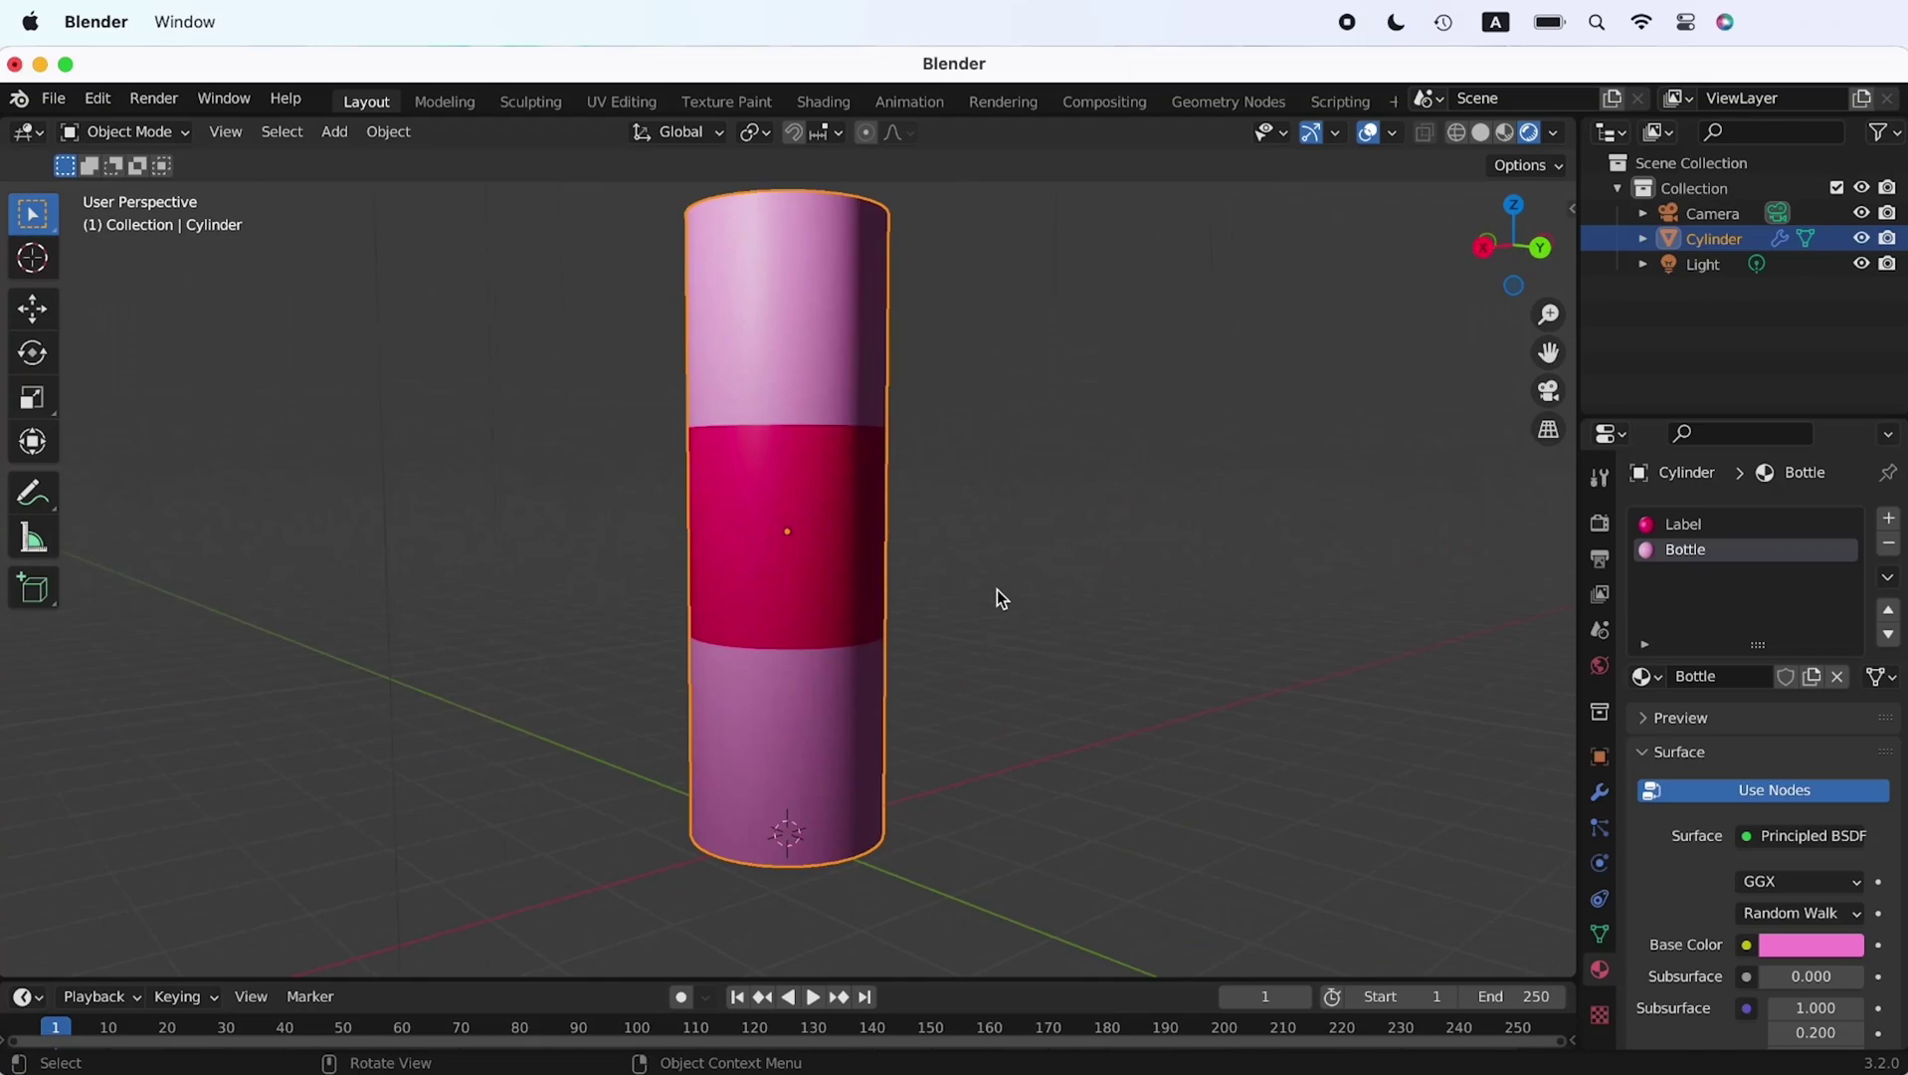
pyautogui.hscroll(10, 997, 589)
pyautogui.hscroll(-10, 997, 589)
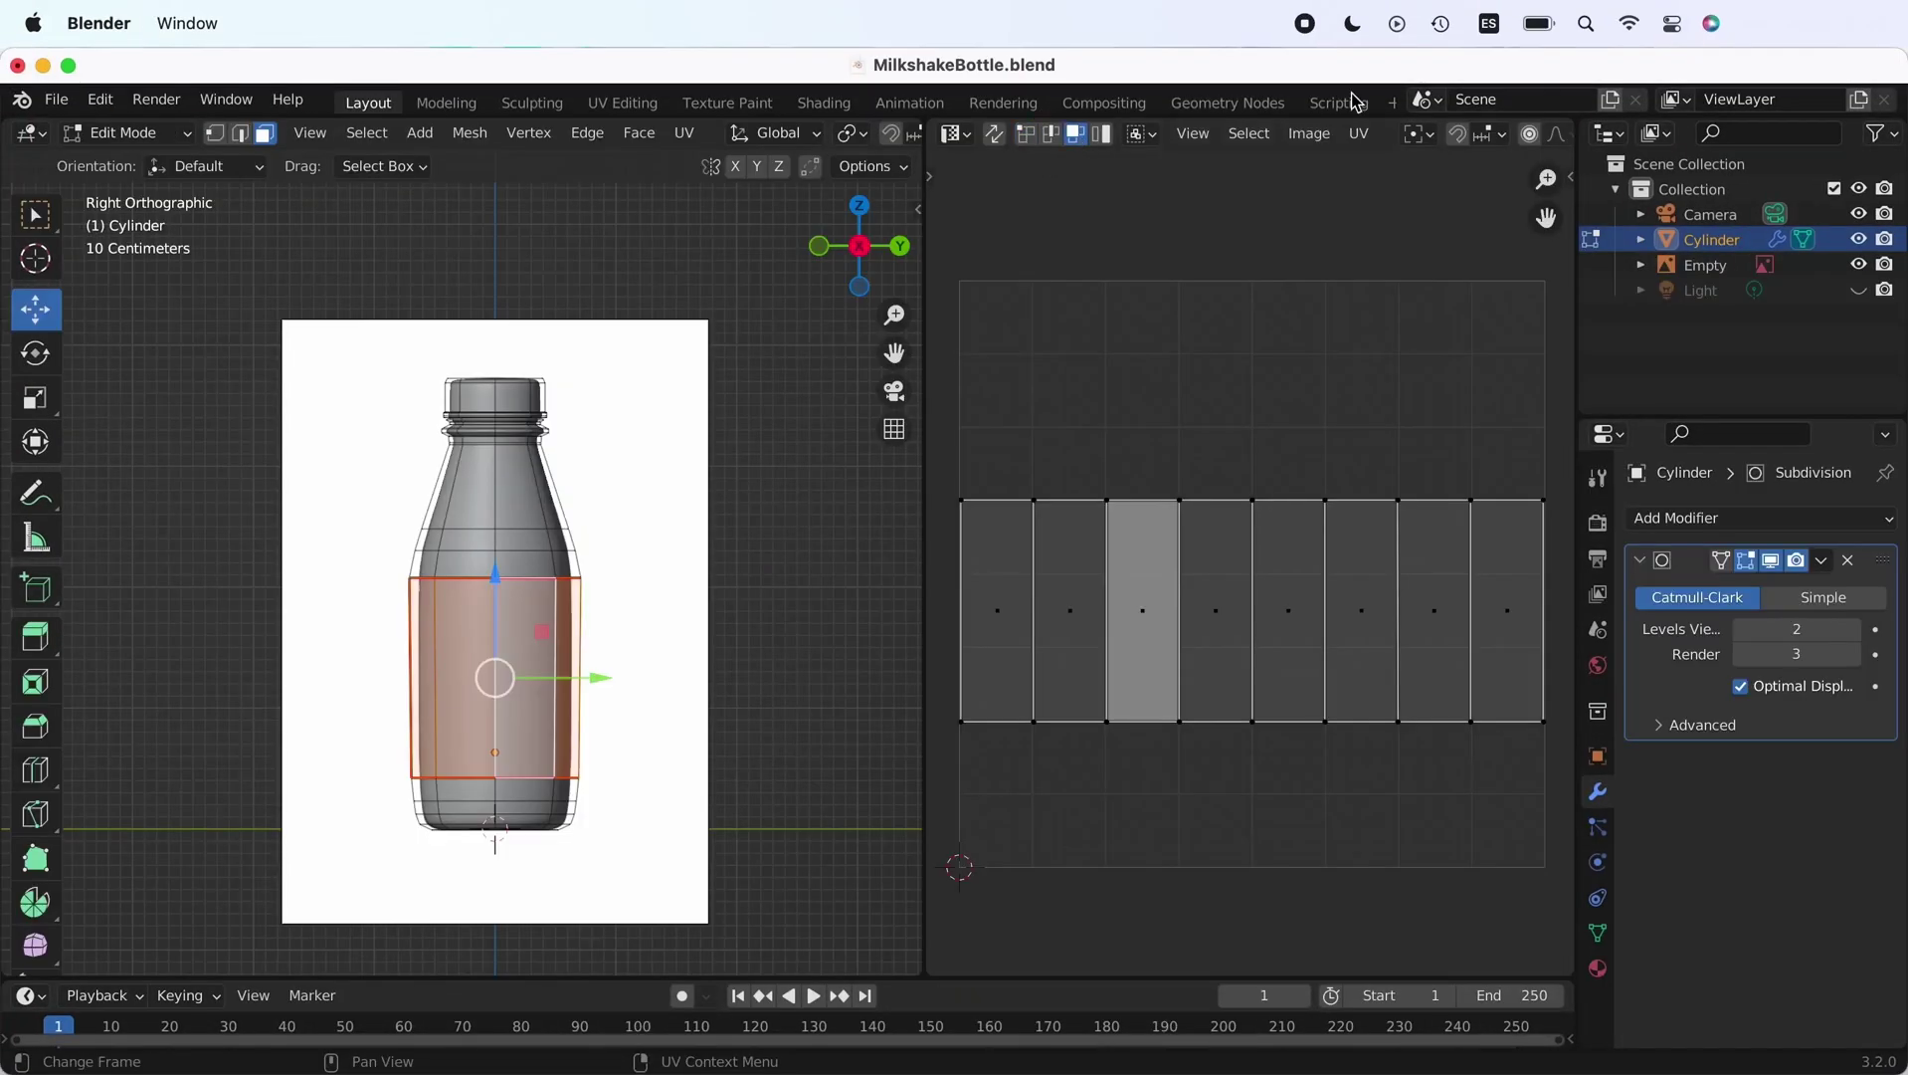
# Select all UVs of the bottle's label band and export the UV layout as a 2048 by 2048 PNG image
pyautogui.press('a')
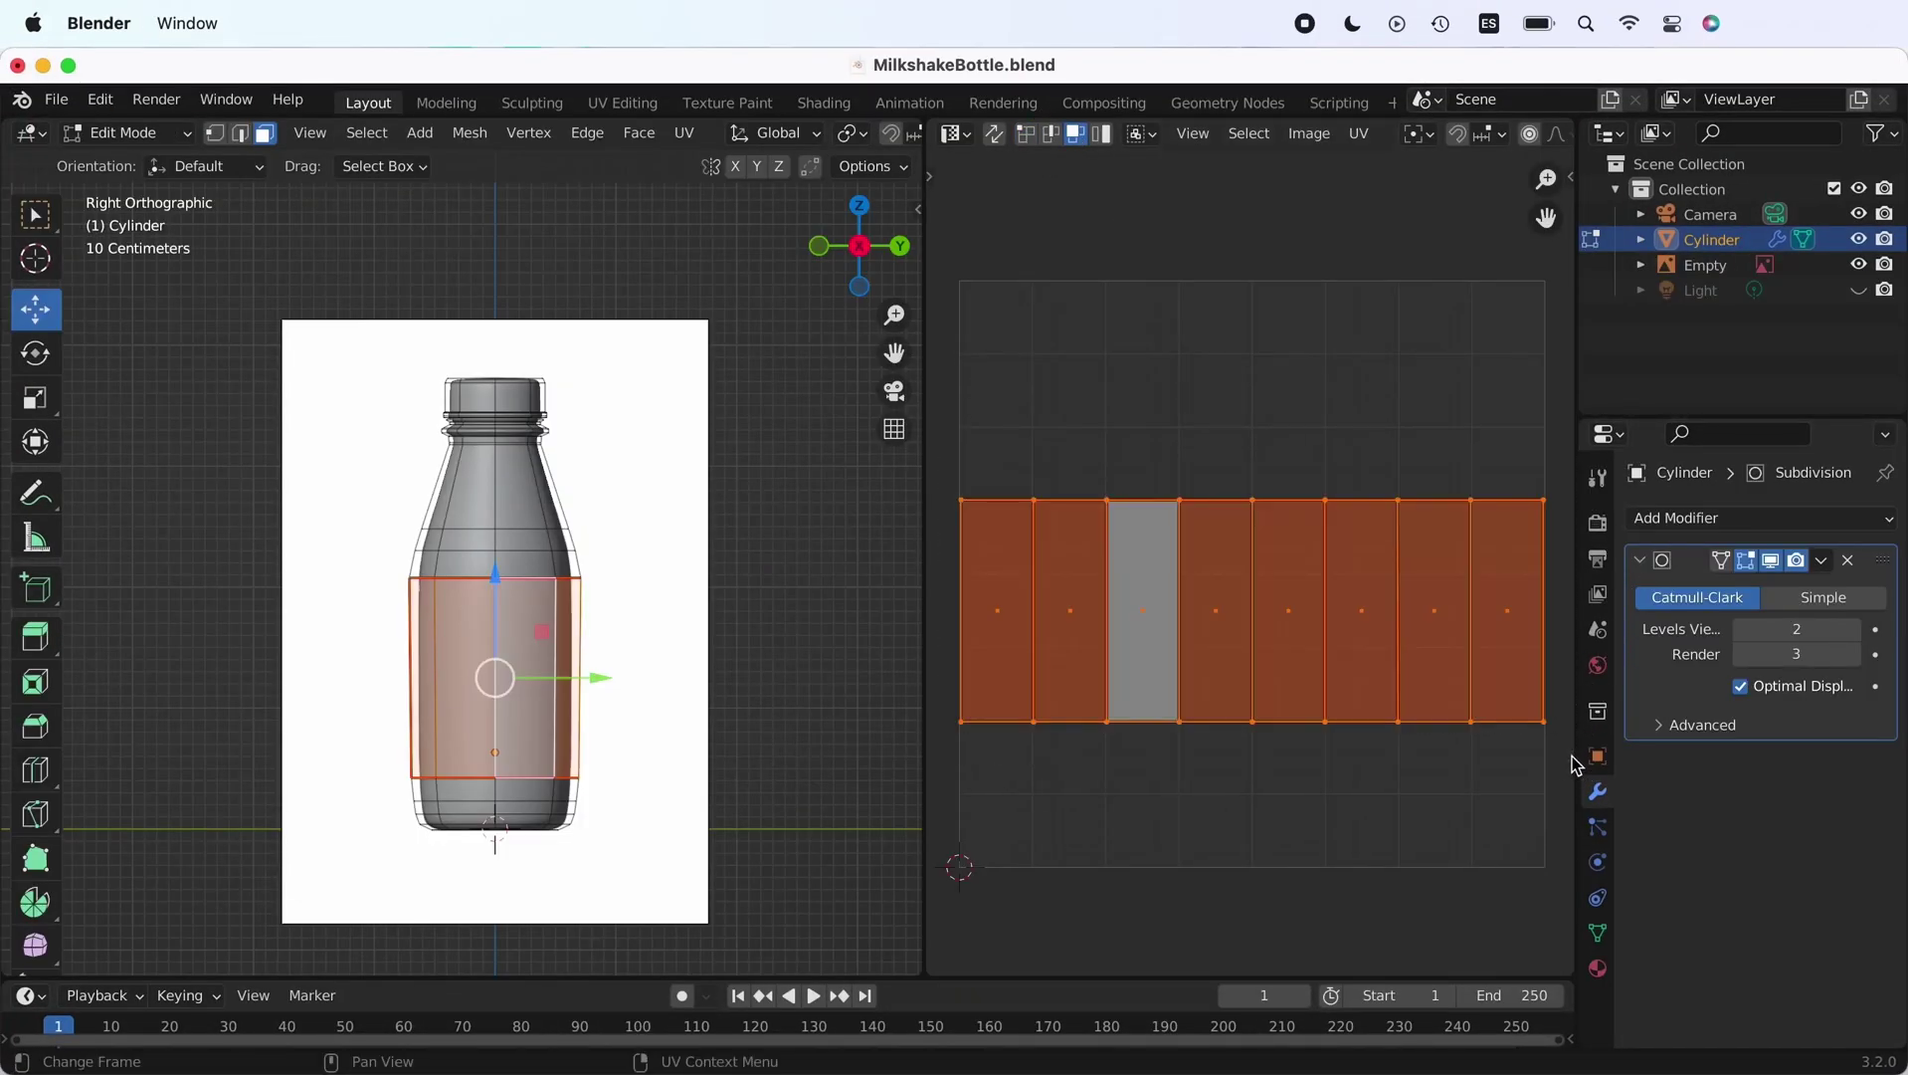
pyautogui.click(1359, 133)
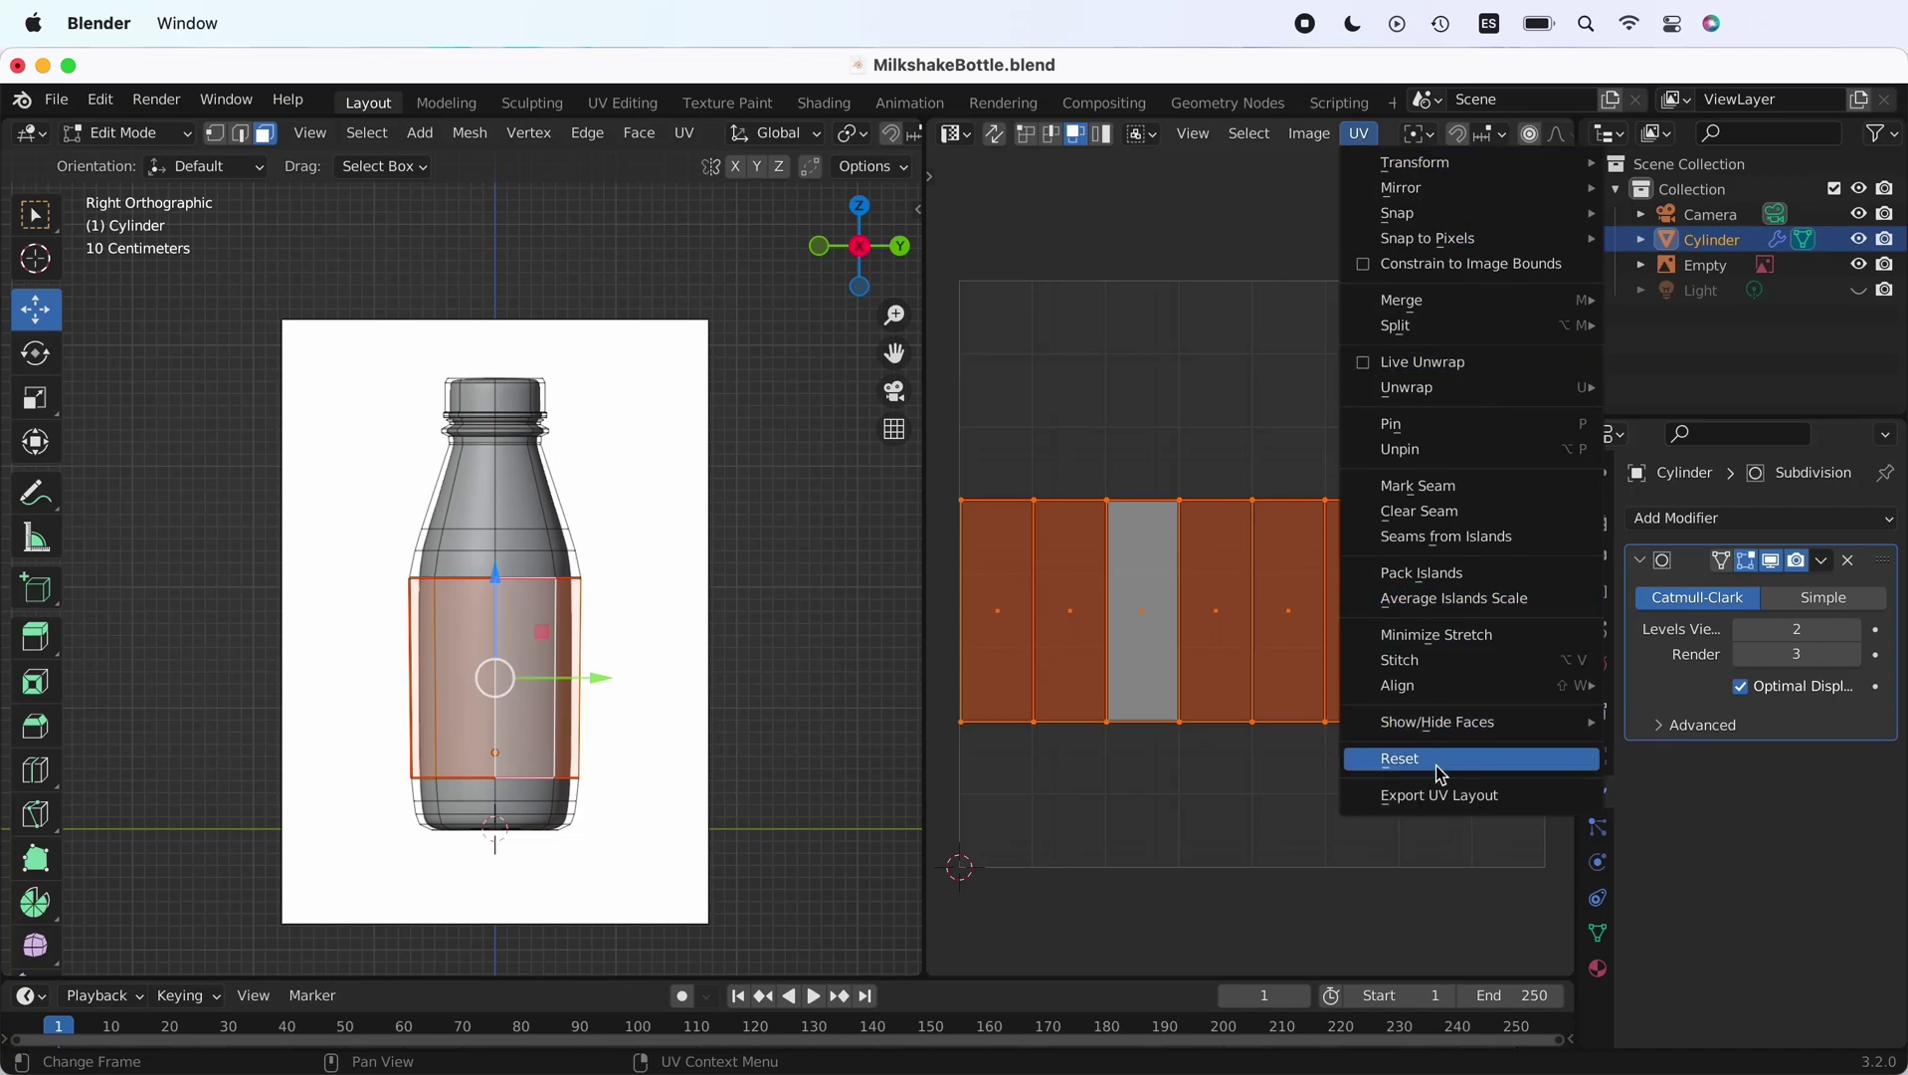
pyautogui.click(1439, 796)
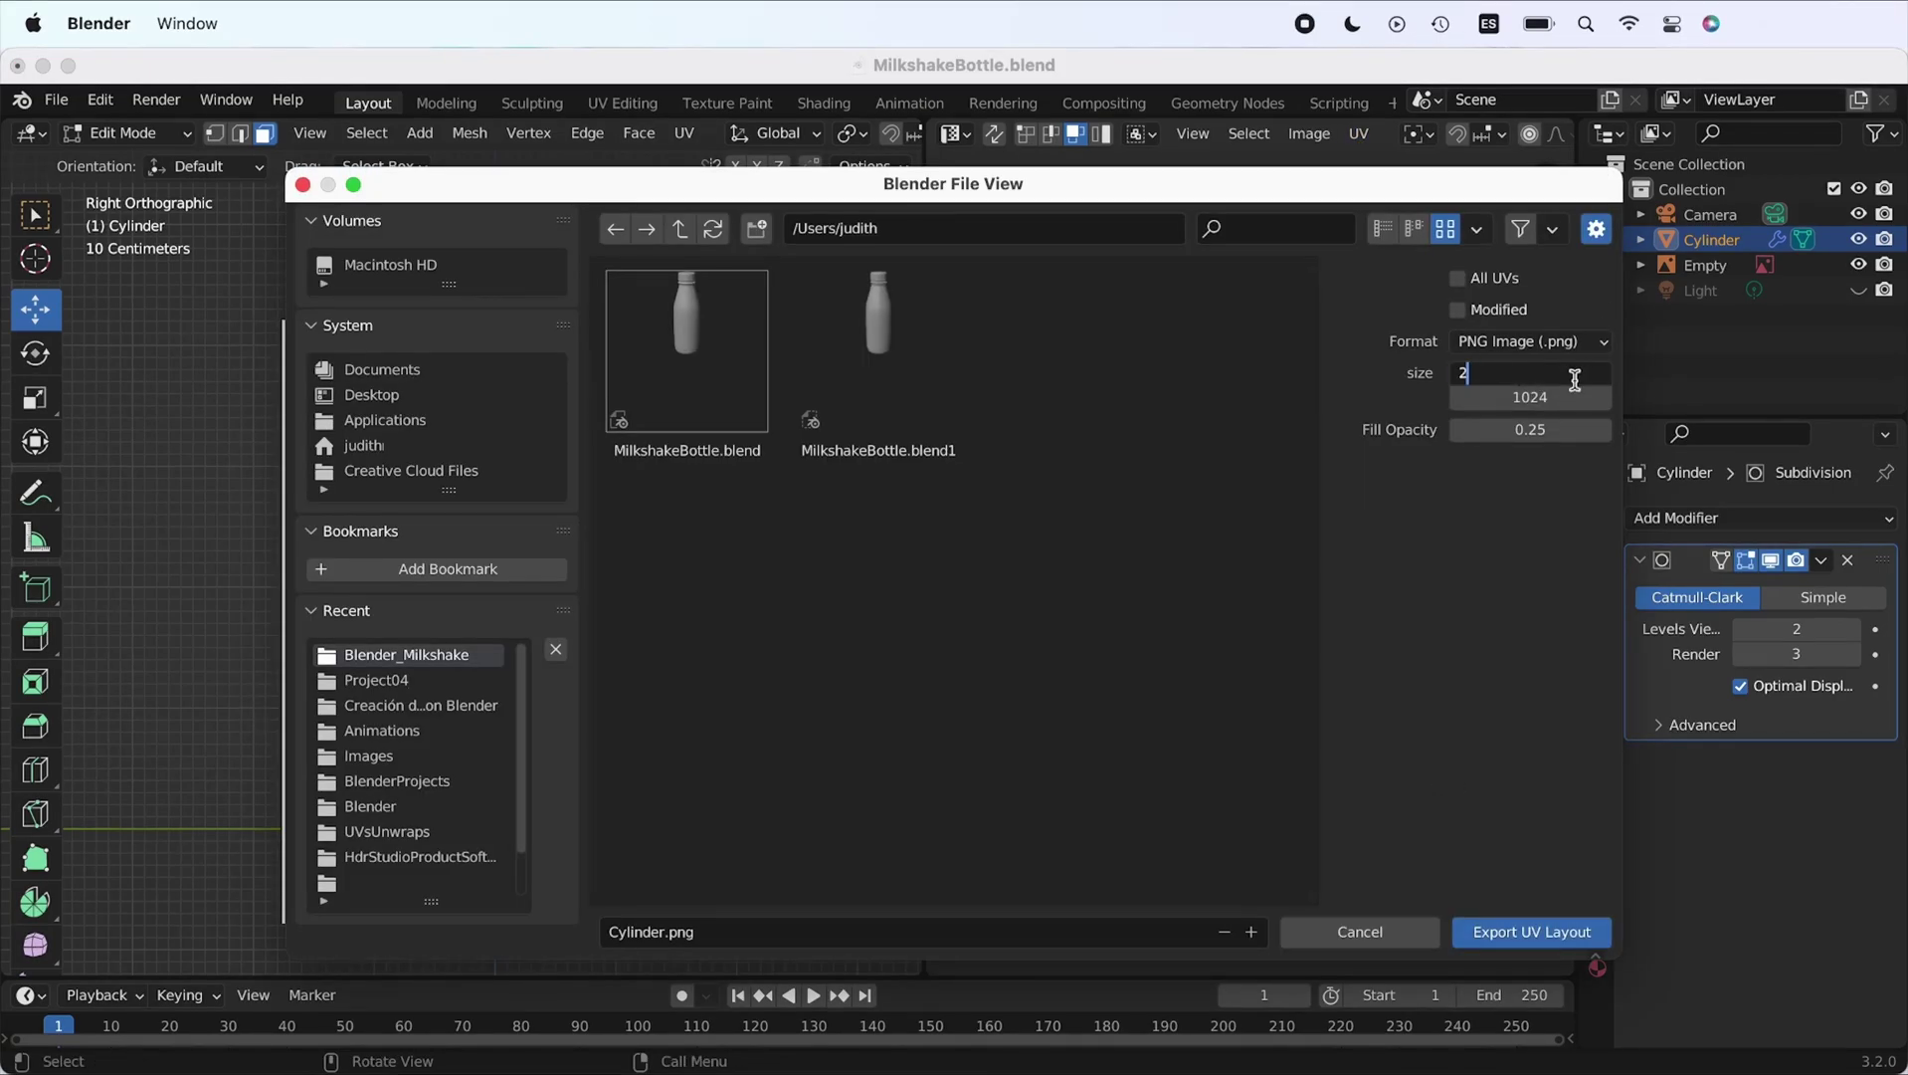
pyautogui.press('Return')
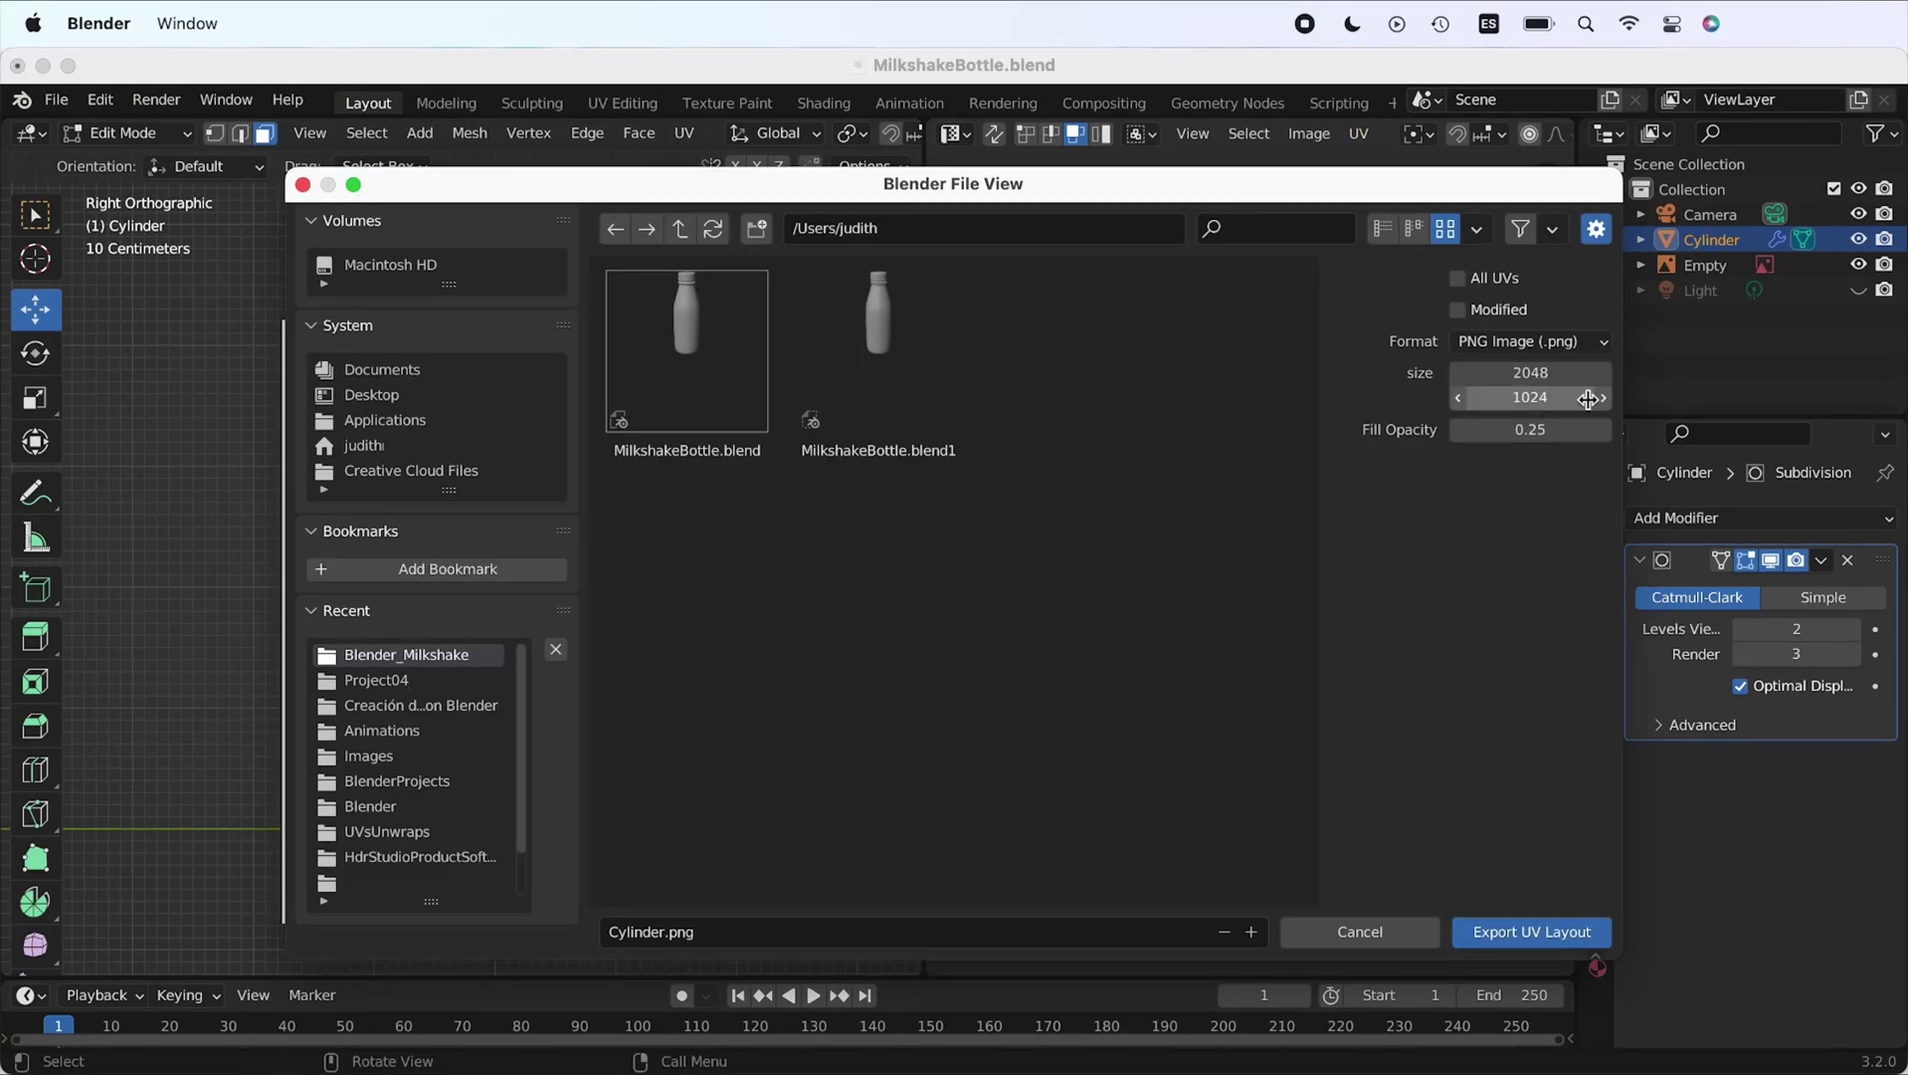
pyautogui.press('Return')
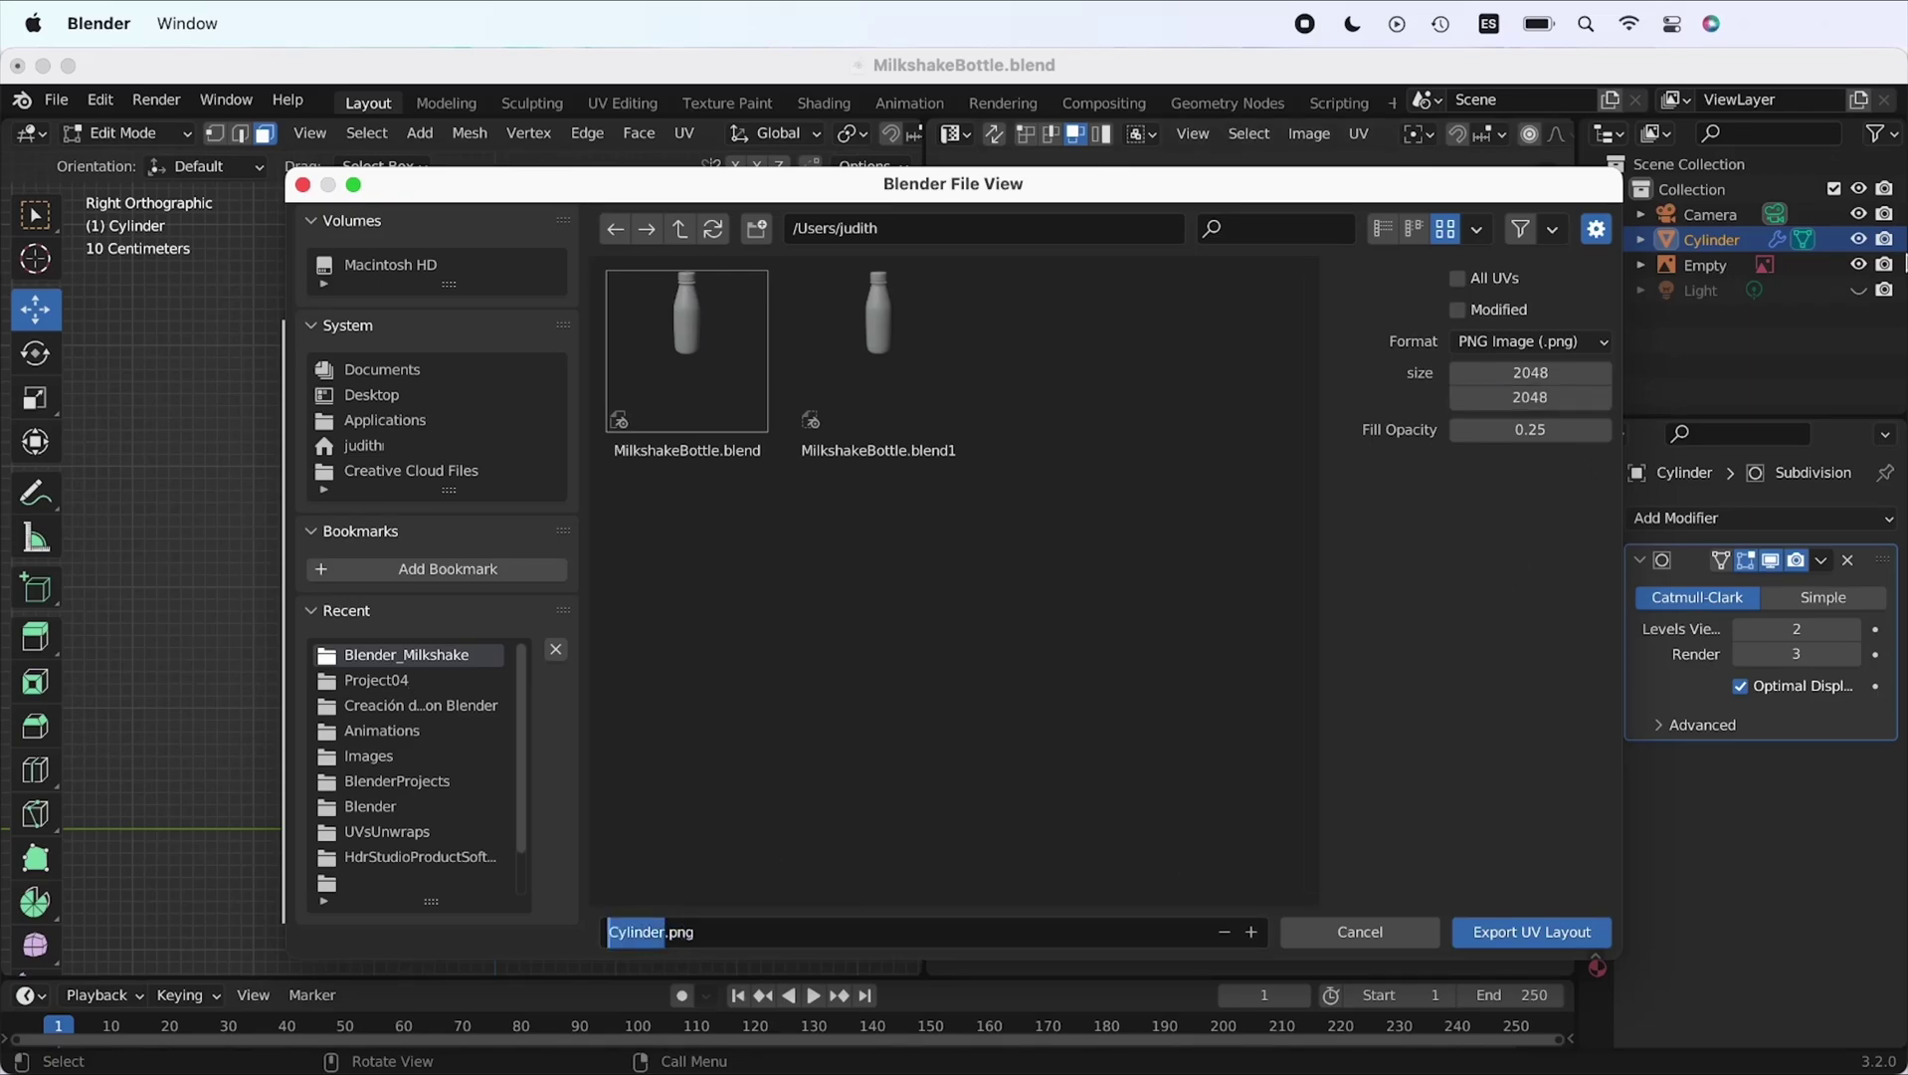
pyautogui.click(1527, 937)
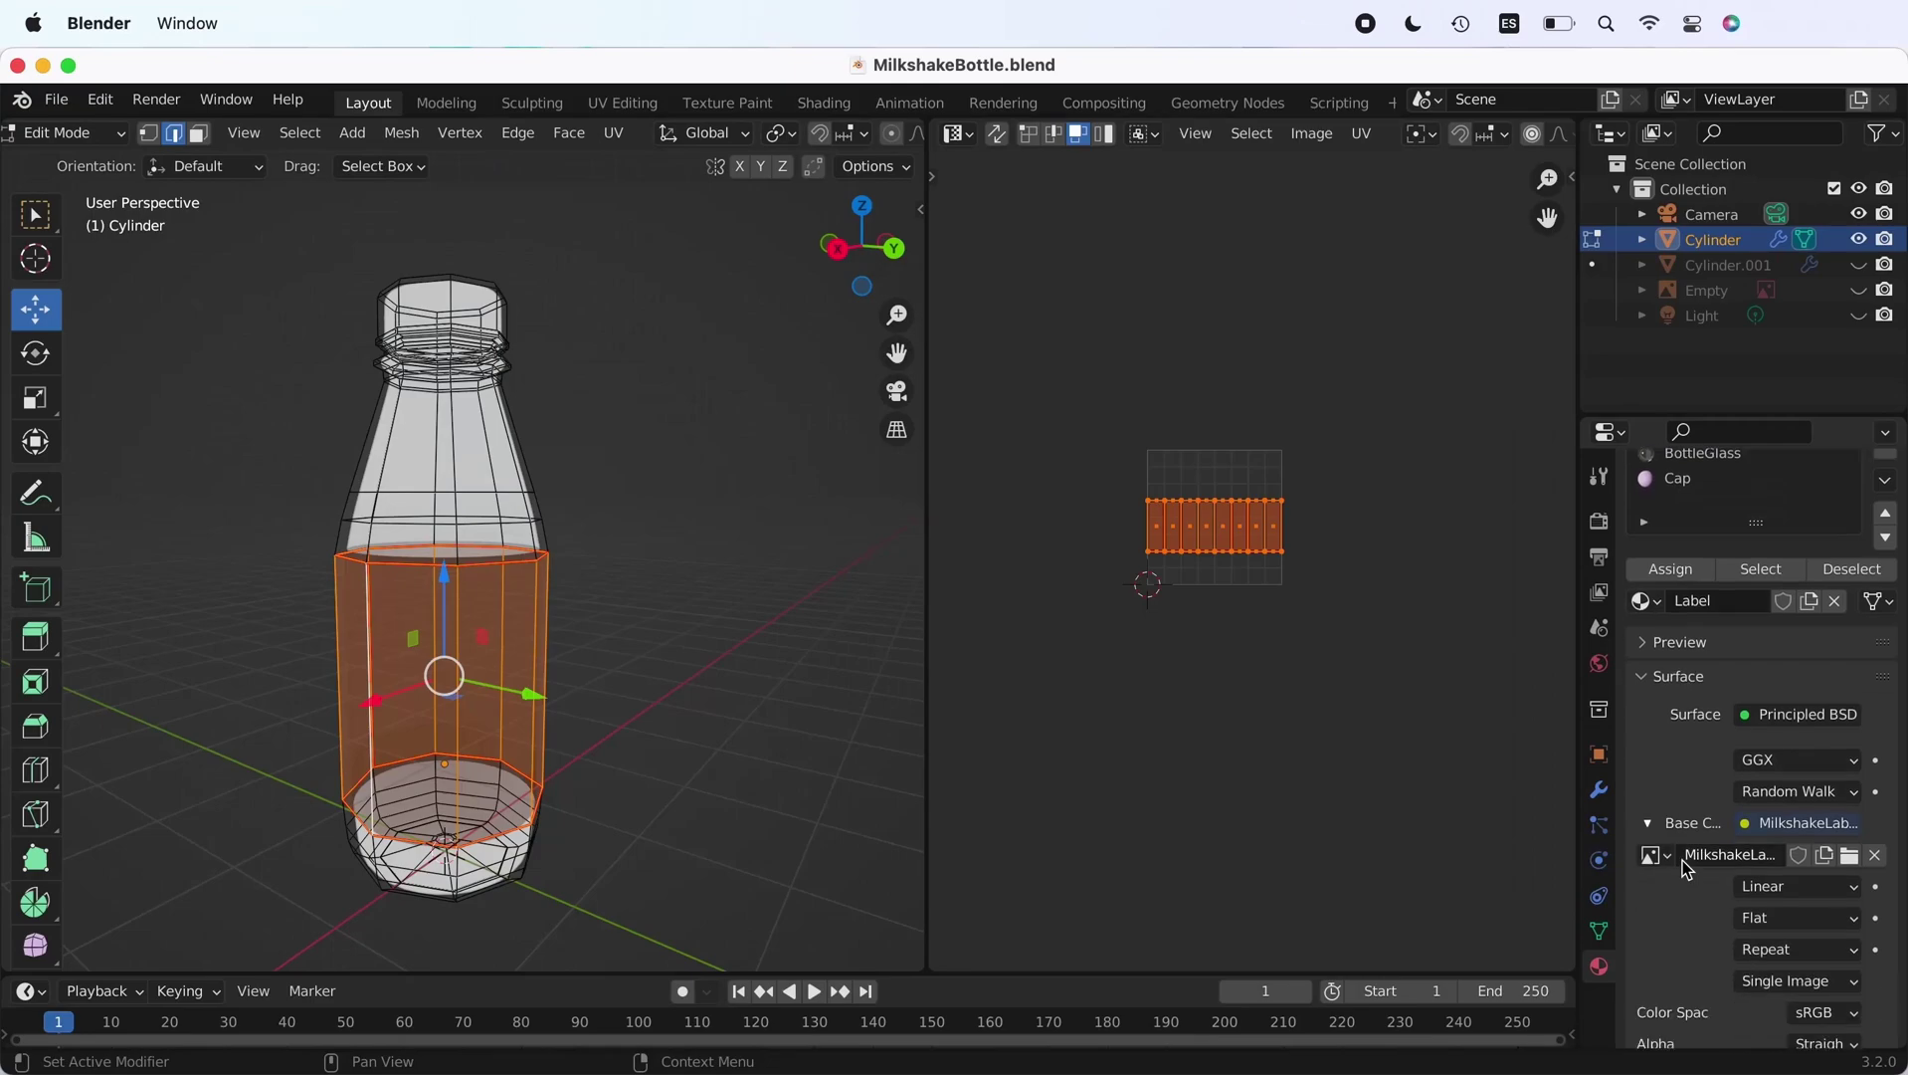
# Load the milkshake label image as the Label material's base color texture and turn off X-ray in the viewport
pyautogui.scroll(-1, 1689, 870)
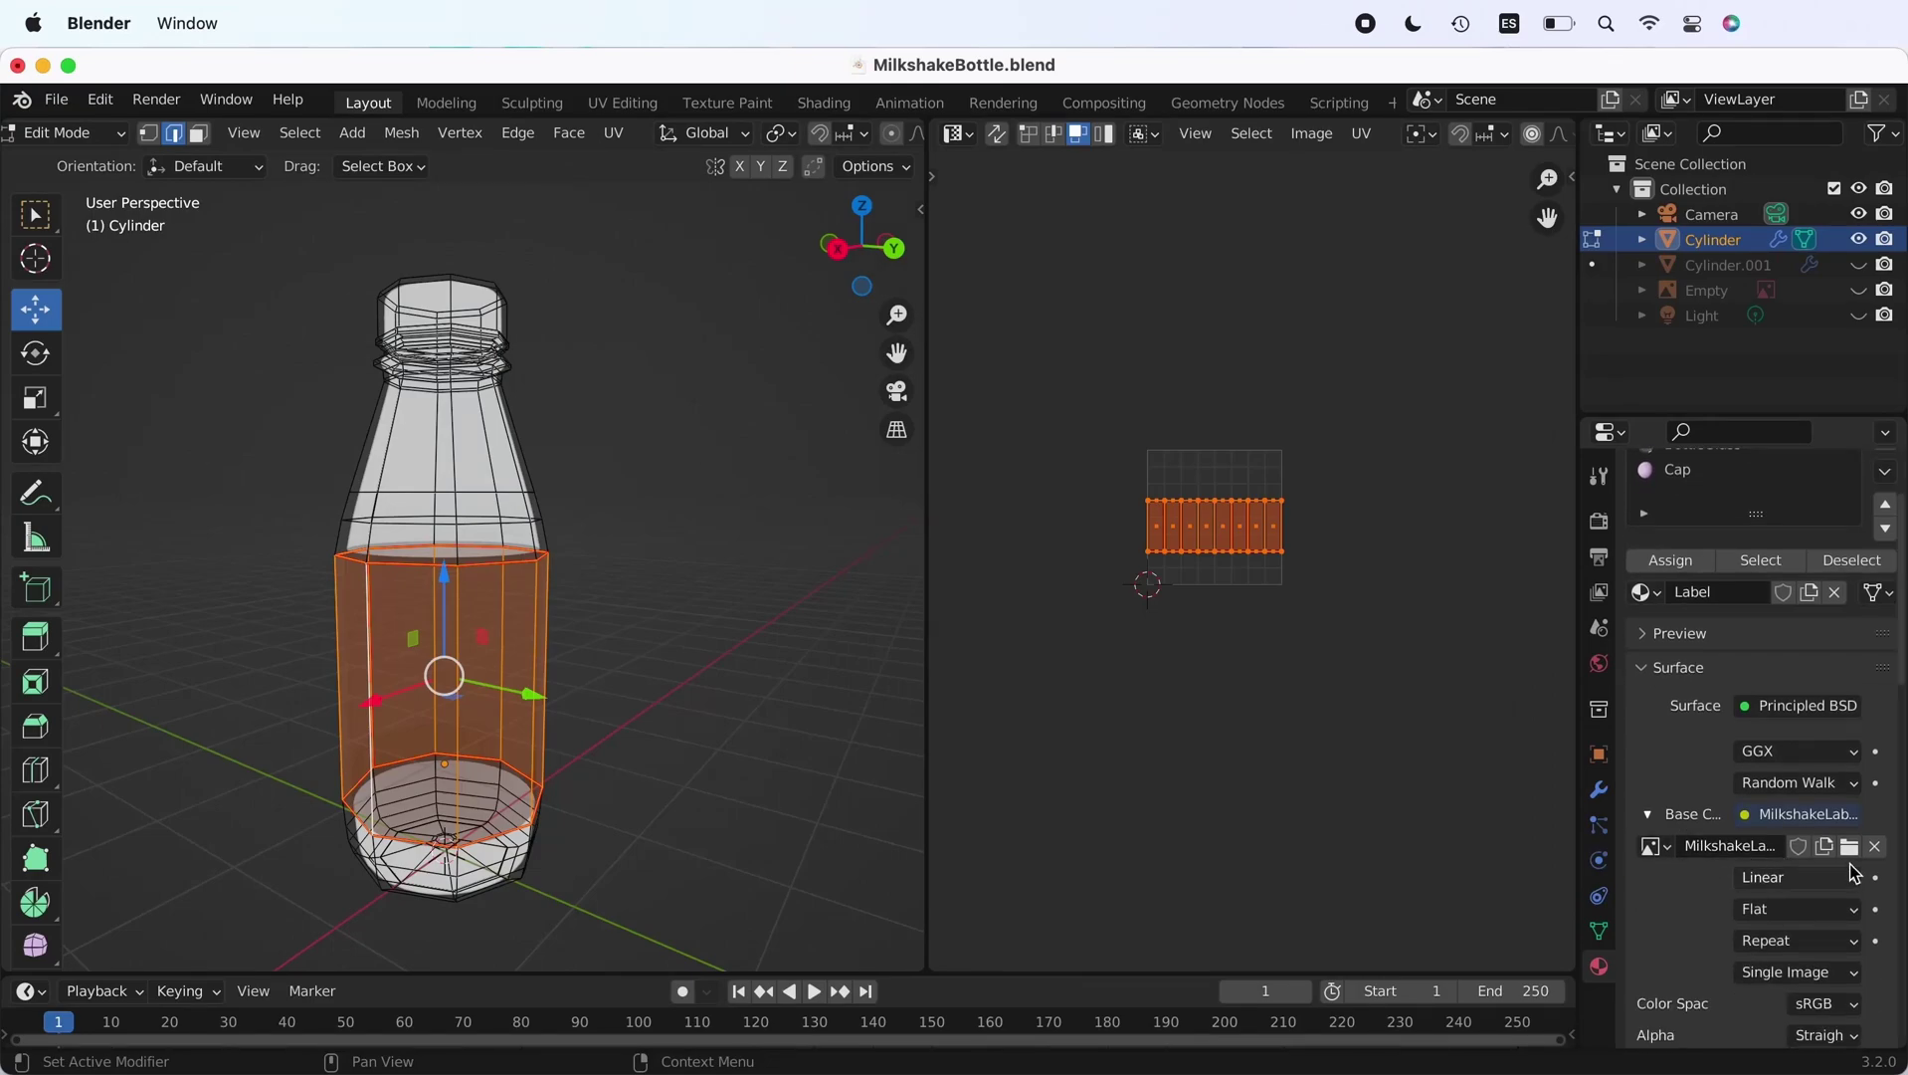
pyautogui.click(1850, 847)
pyautogui.click(878, 353)
pyautogui.click(1566, 943)
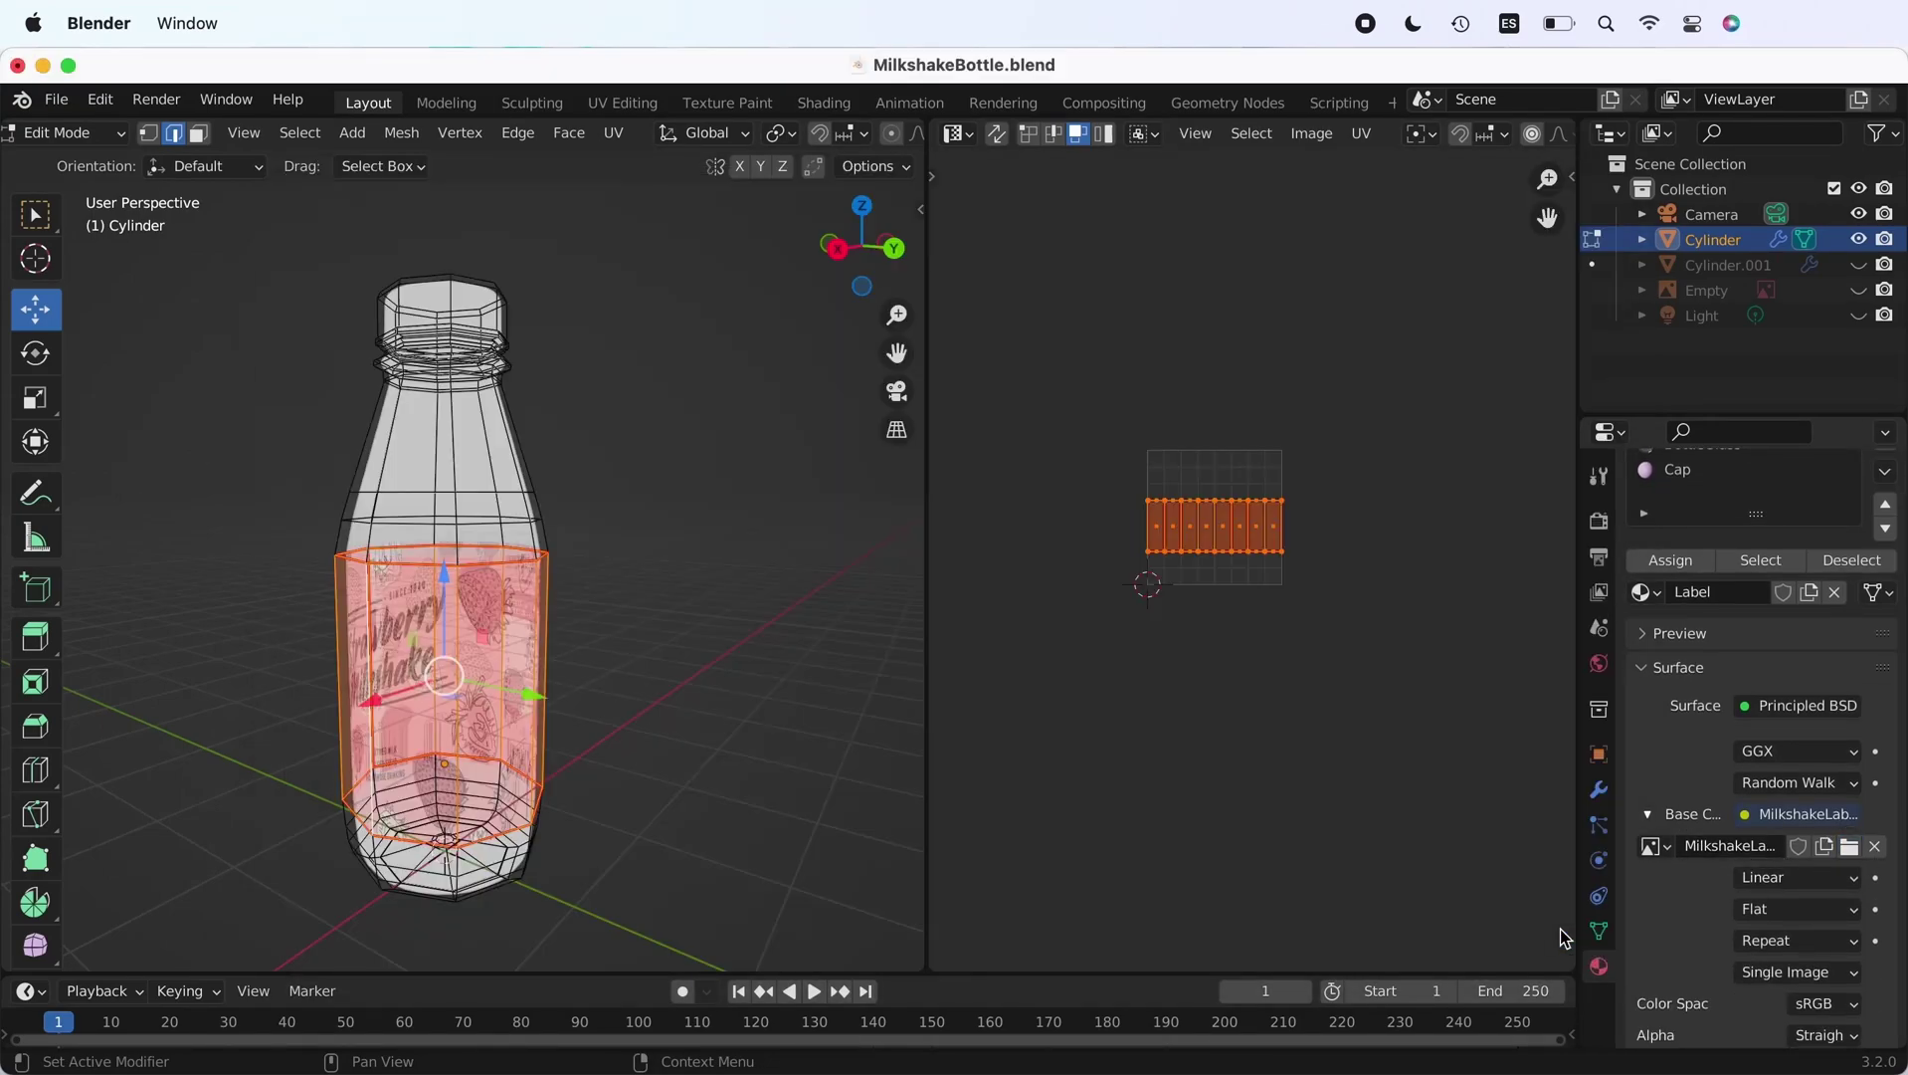
pyautogui.scroll(-5, 854, 144)
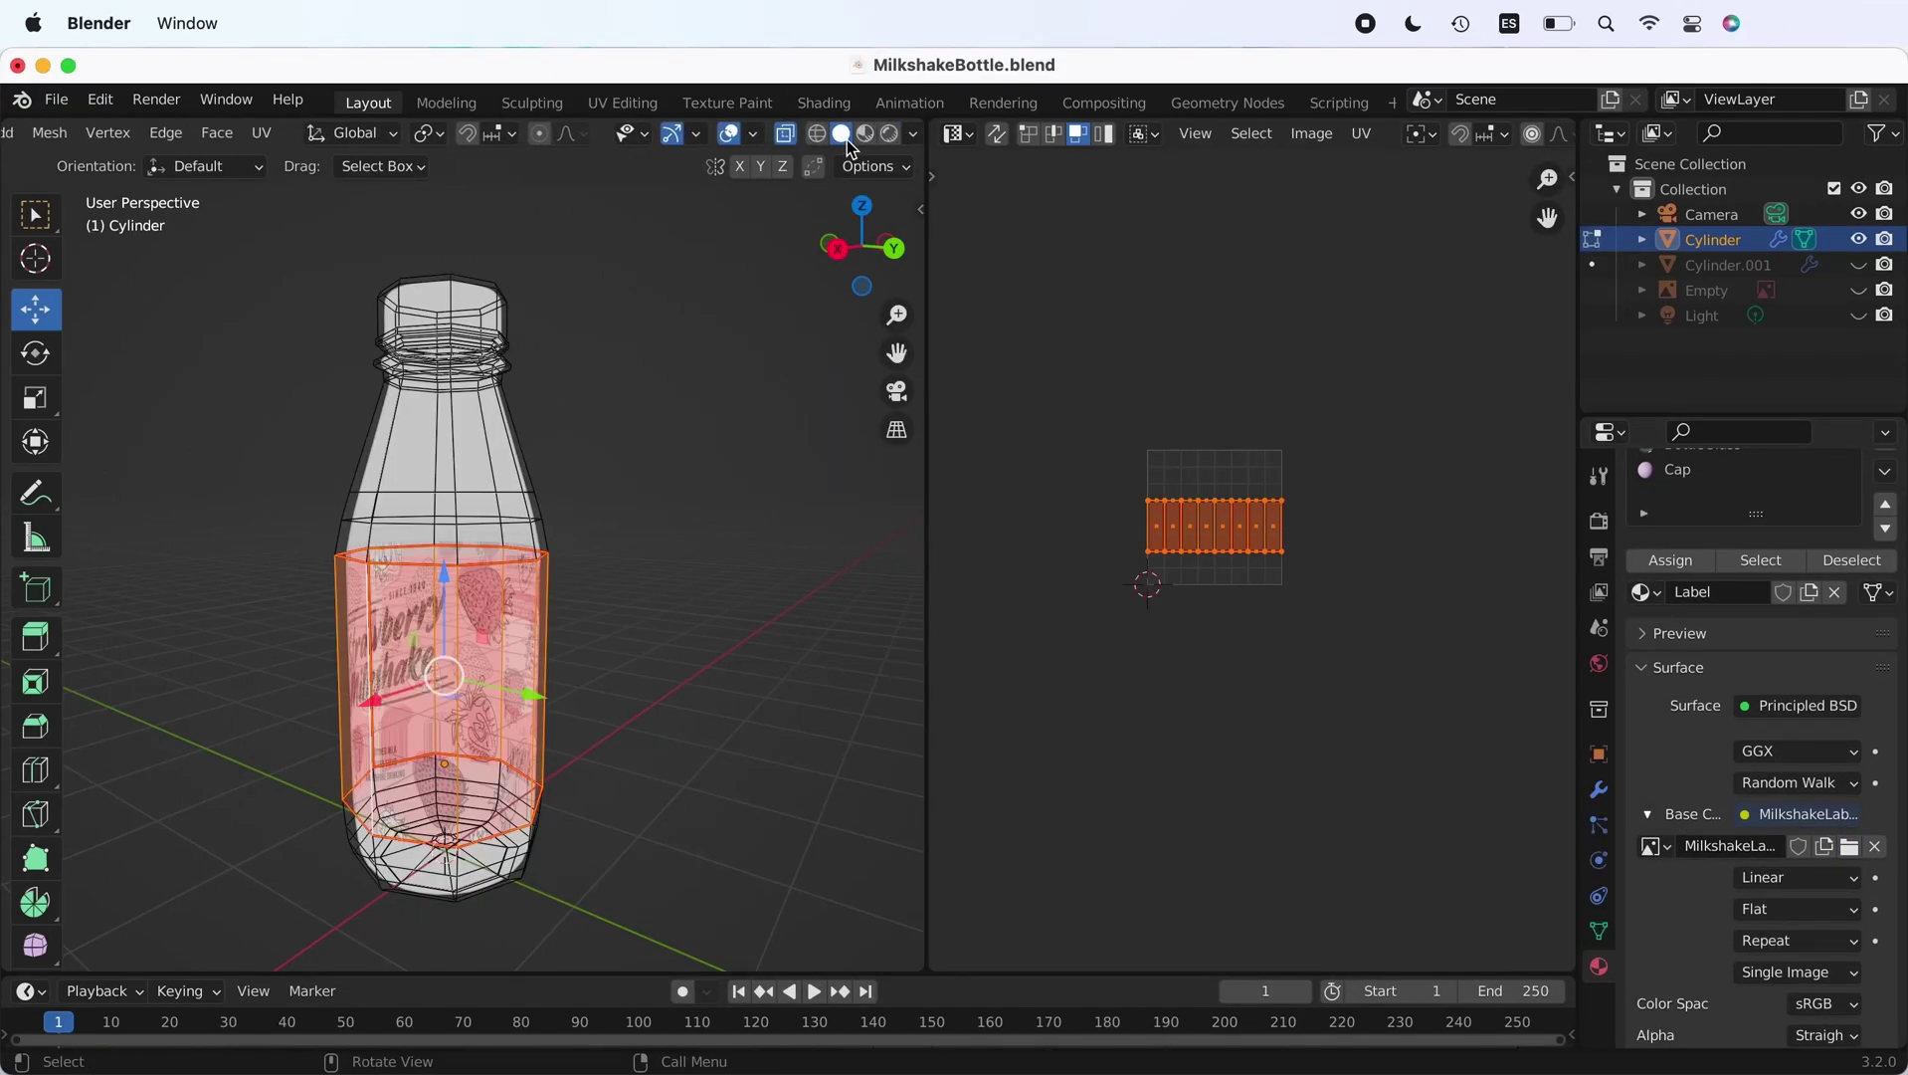
pyautogui.click(777, 135)
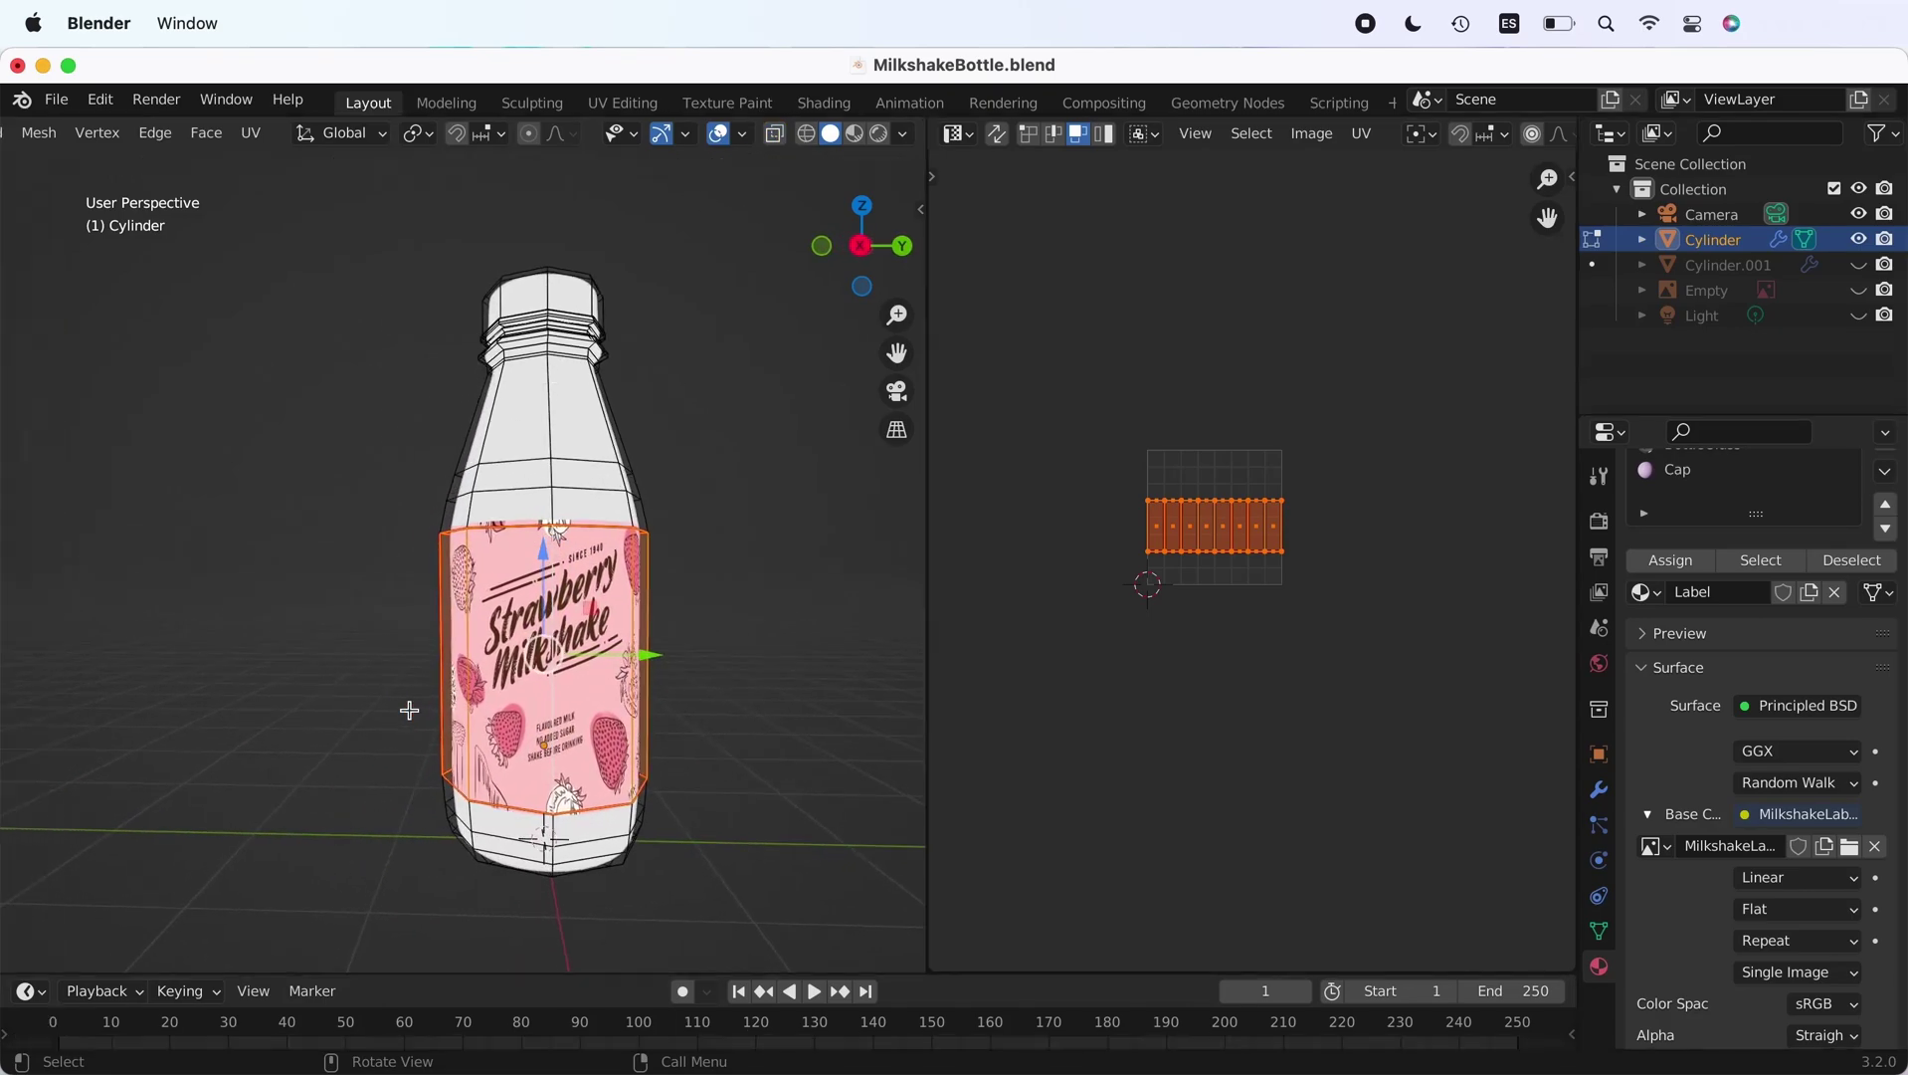